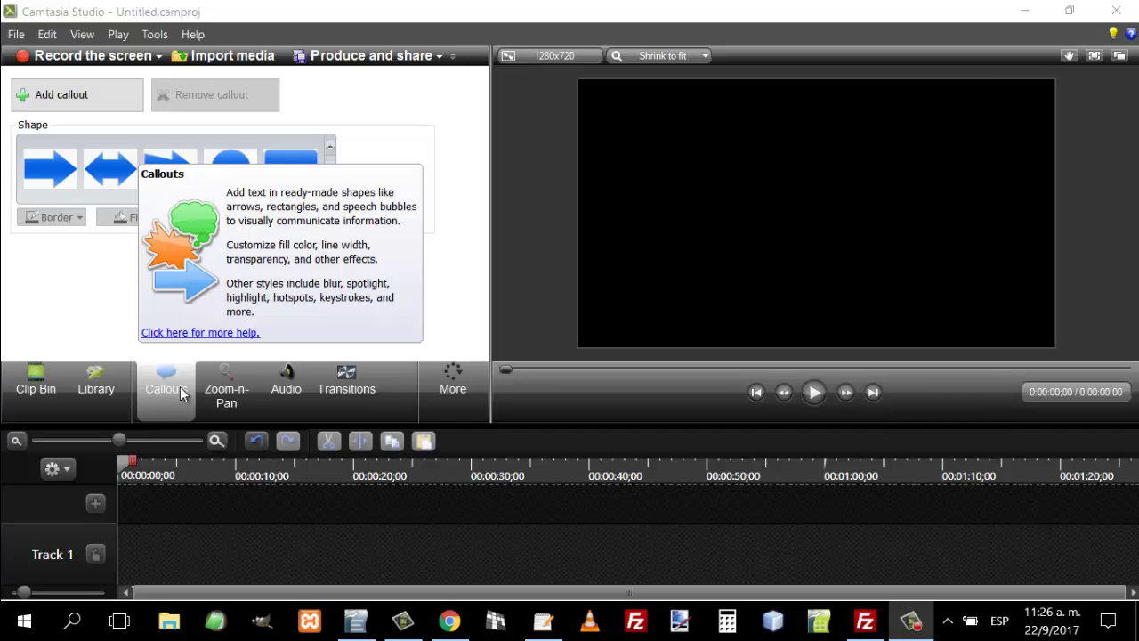
# Add a text callout at the start of the timeline and enlarge its frame towards the canvas's upper-left and lower-right corners.
pyautogui.click(55, 313)
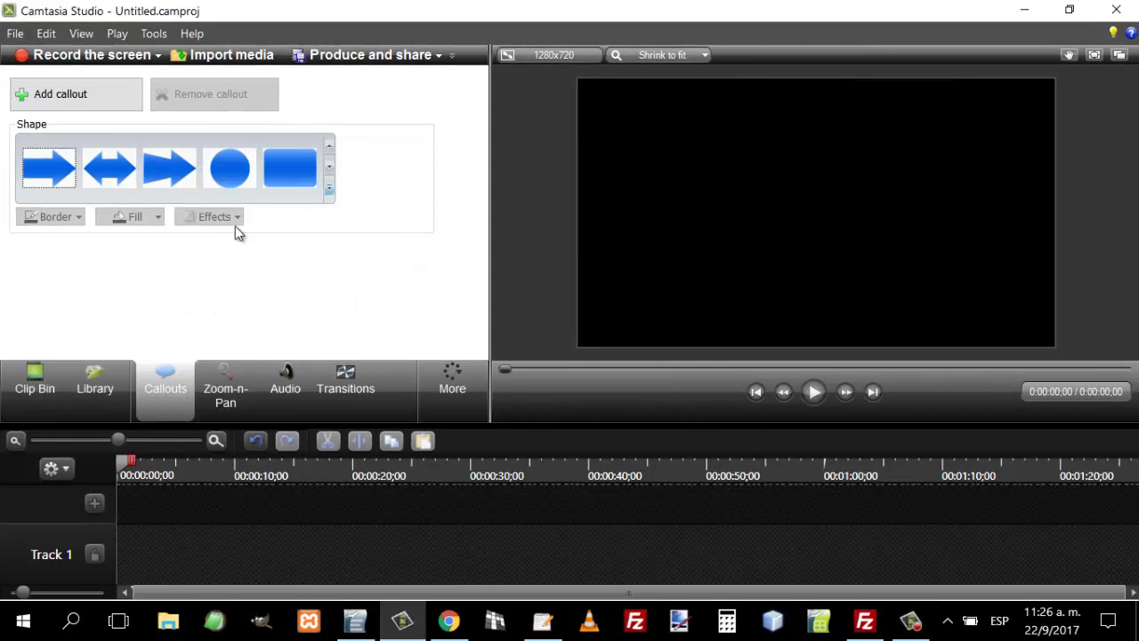
pyautogui.click(329, 191)
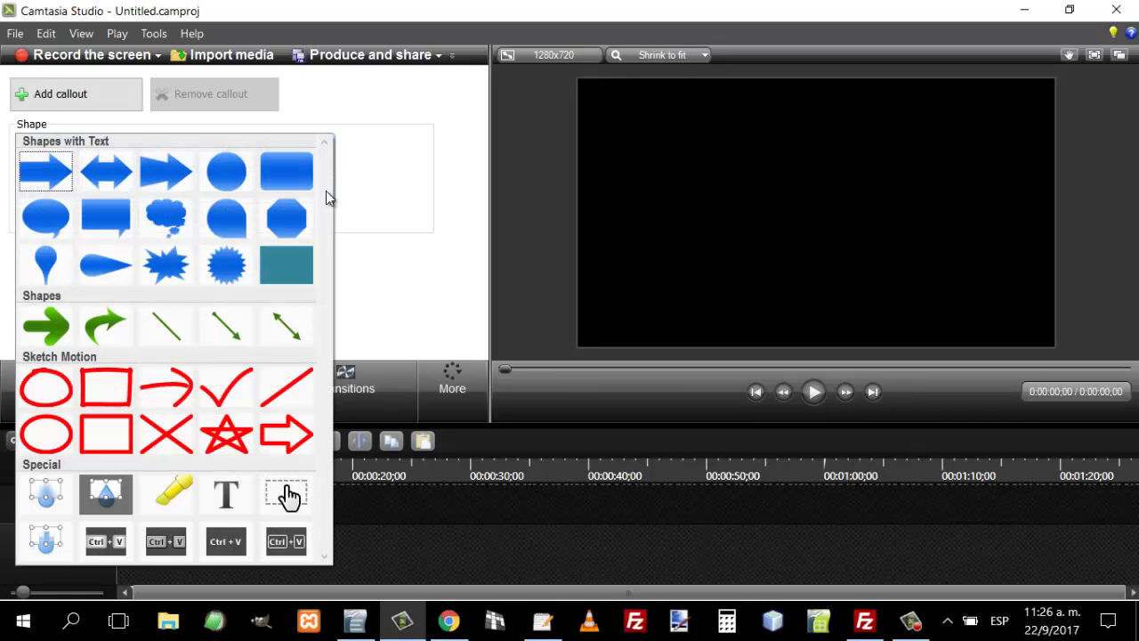
pyautogui.click(227, 499)
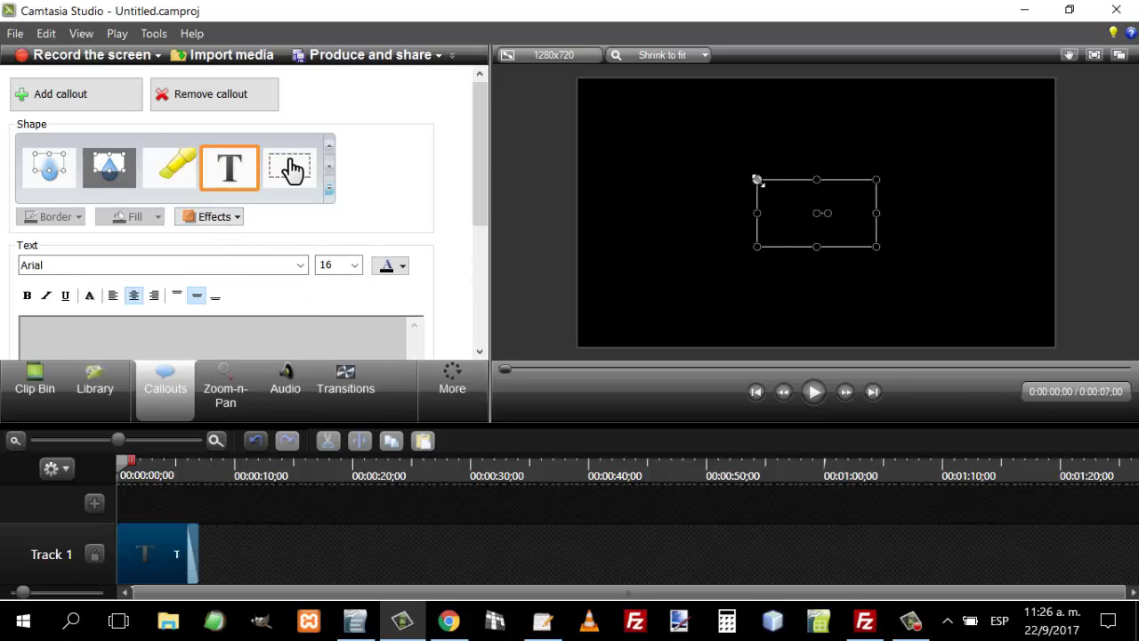
pyautogui.moveTo(756, 180); pyautogui.dragTo(635, 107)
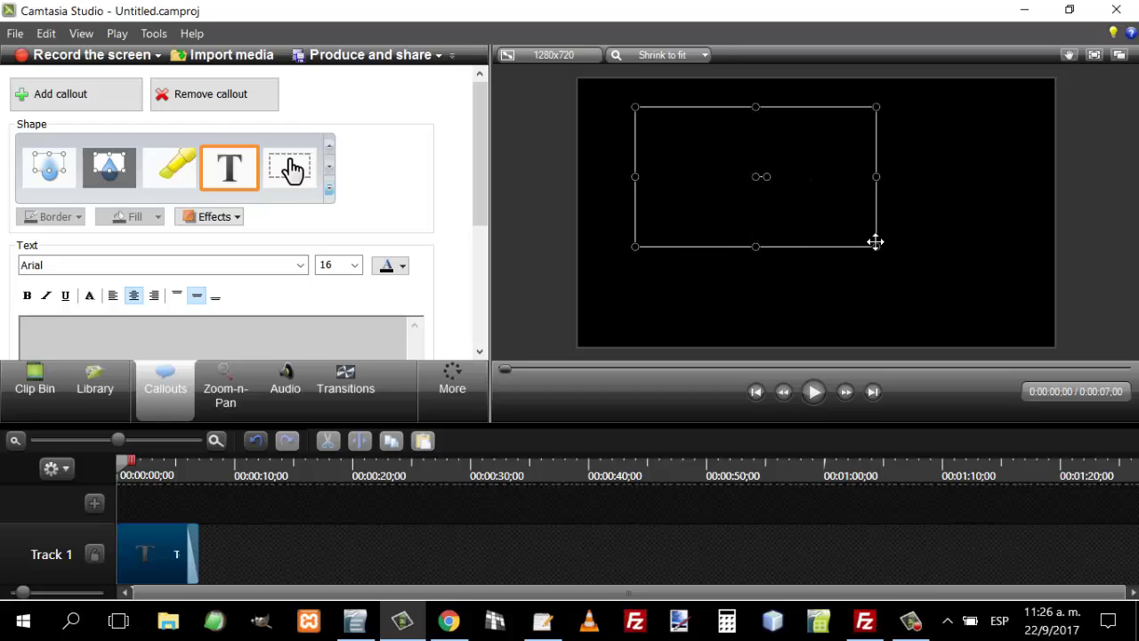
pyautogui.moveTo(876, 247); pyautogui.dragTo(987, 295)
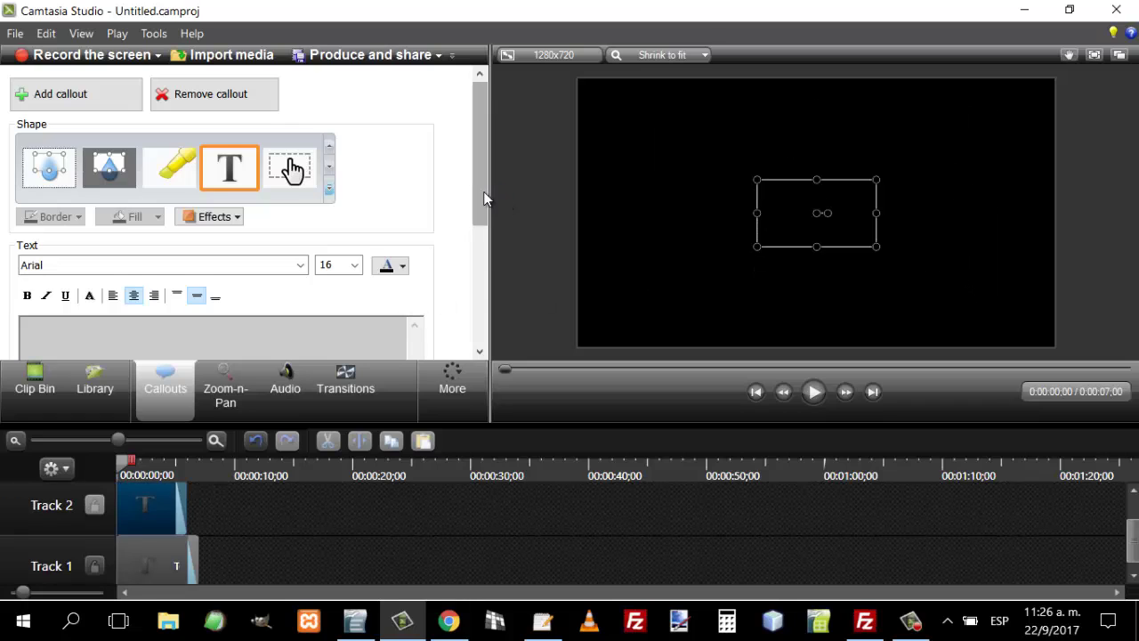
# Enter "Estudiargratis.net" as the text of the callout on Track 2.
pyautogui.scroll(-3, 165, 265)
pyautogui.click(96, 221)
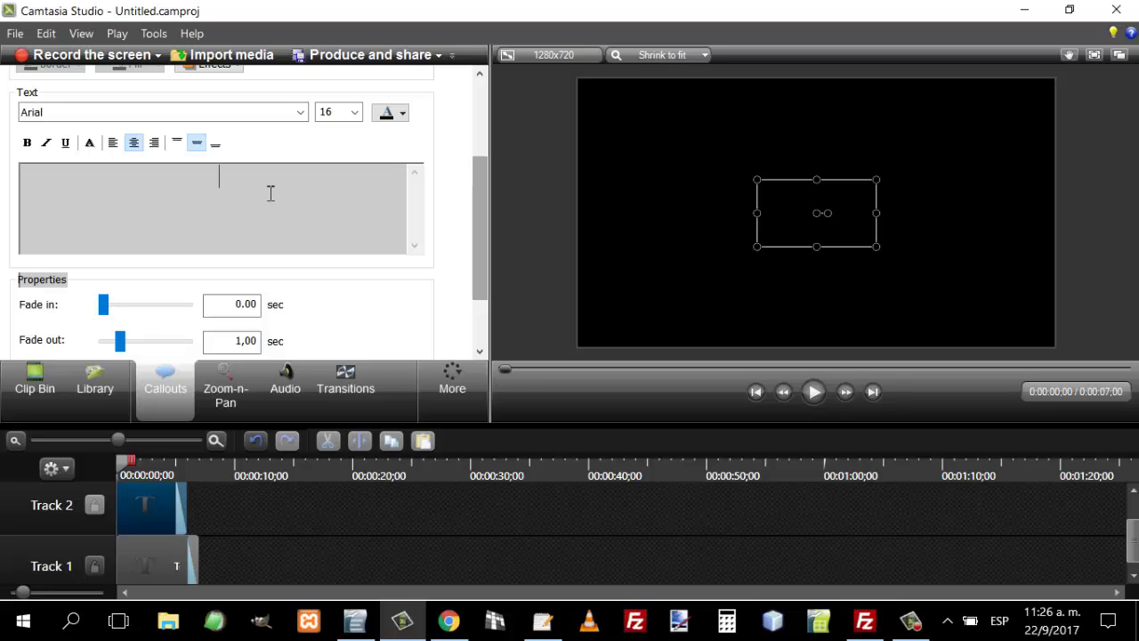
pyautogui.write('E')
pyautogui.write('studiargratis.net')
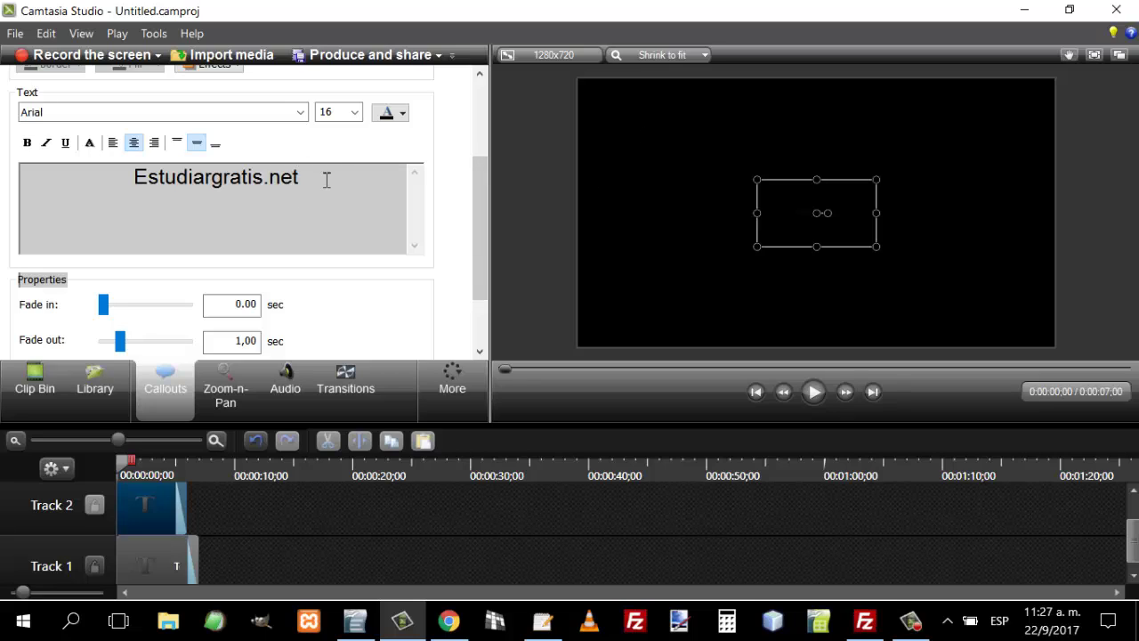
# Set the Estudiargratis.net text to size 36 and delete the blank in front of it.
pyautogui.moveTo(327, 180); pyautogui.dragTo(106, 178)
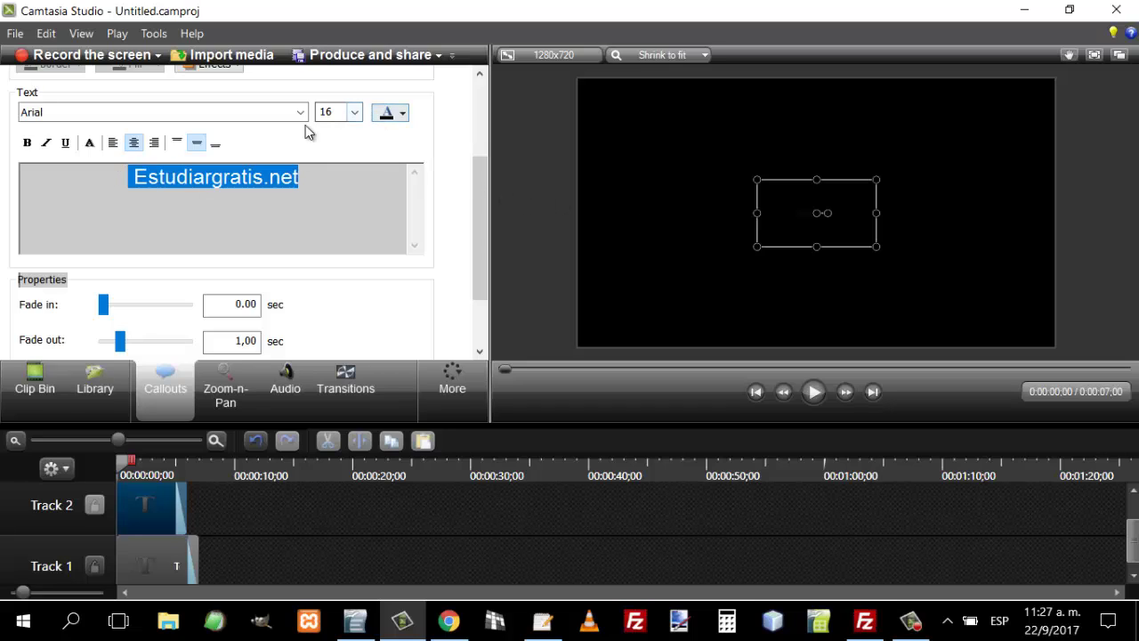
pyautogui.click(355, 113)
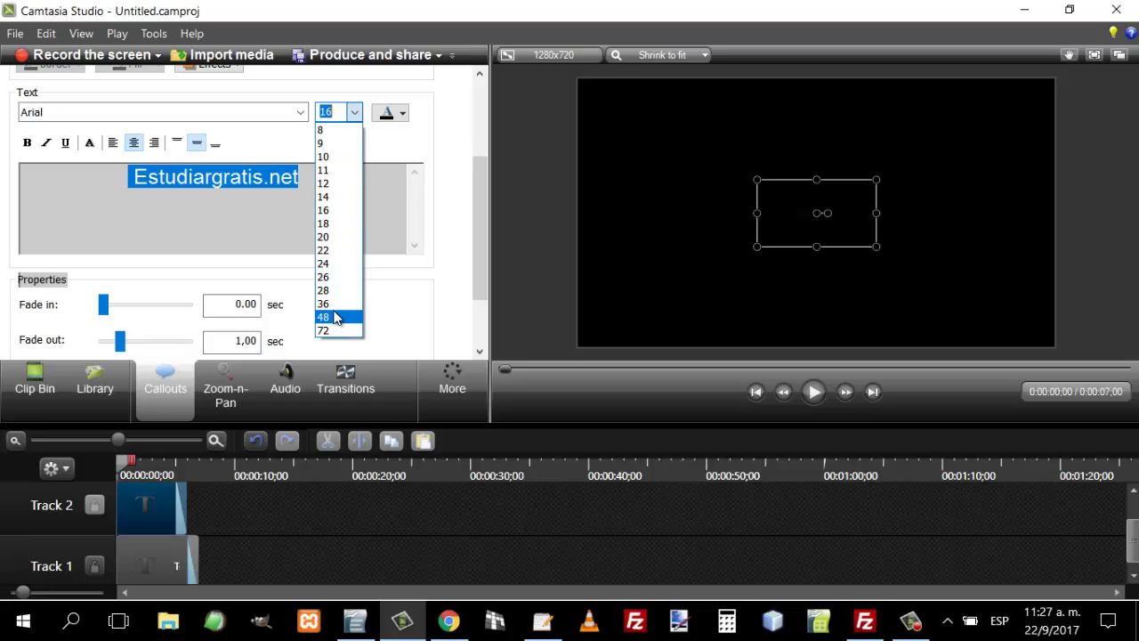
pyautogui.click(335, 305)
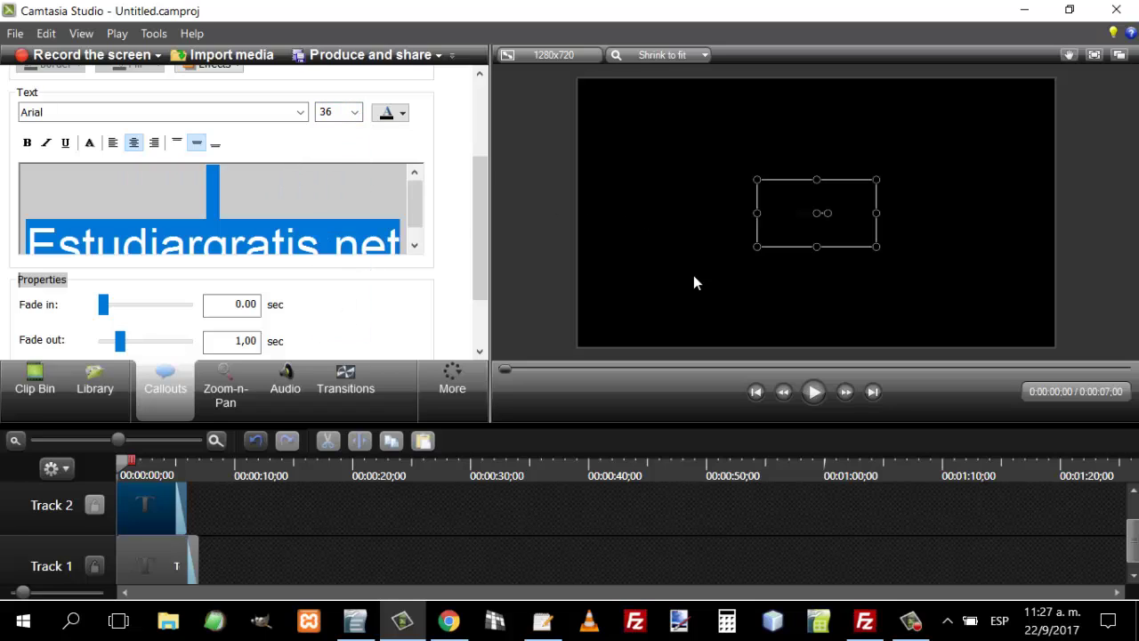
pyautogui.click(400, 180)
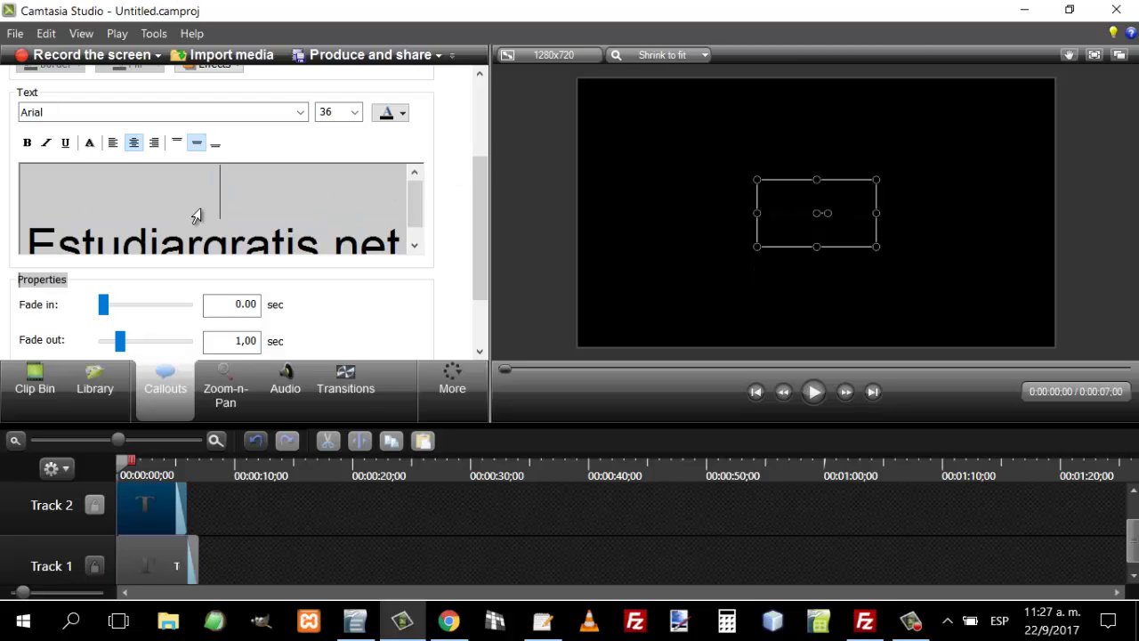
pyautogui.press('Delete')
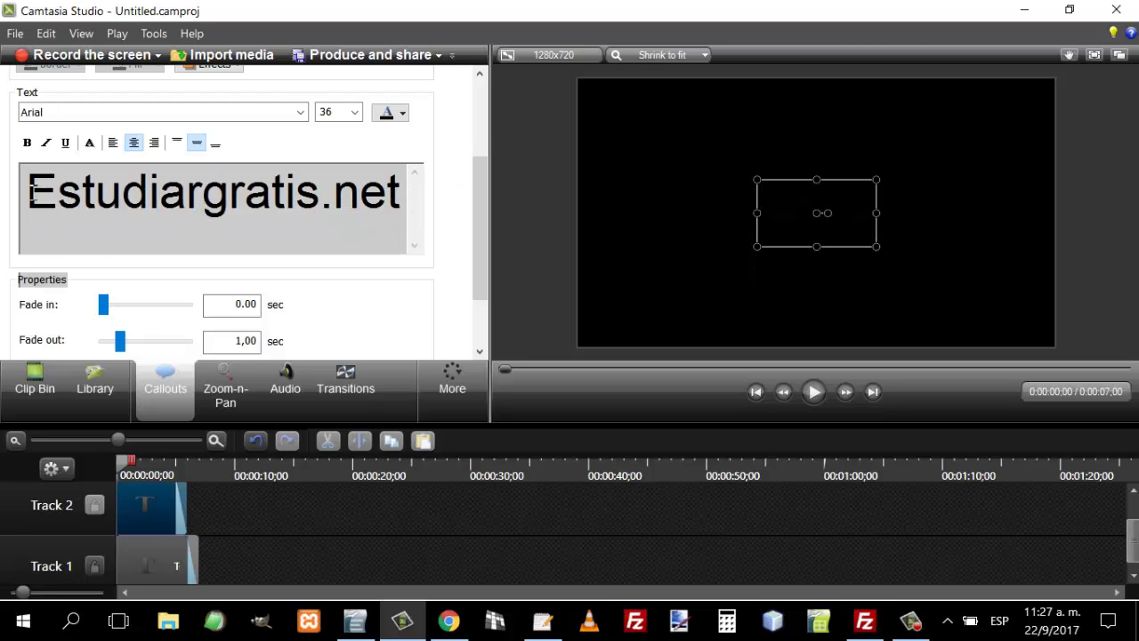
# Set the Estudiargratis.net text to size 72 and color it off-white.
pyautogui.moveTo(29, 189); pyautogui.dragTo(424, 199)
pyautogui.click(360, 116)
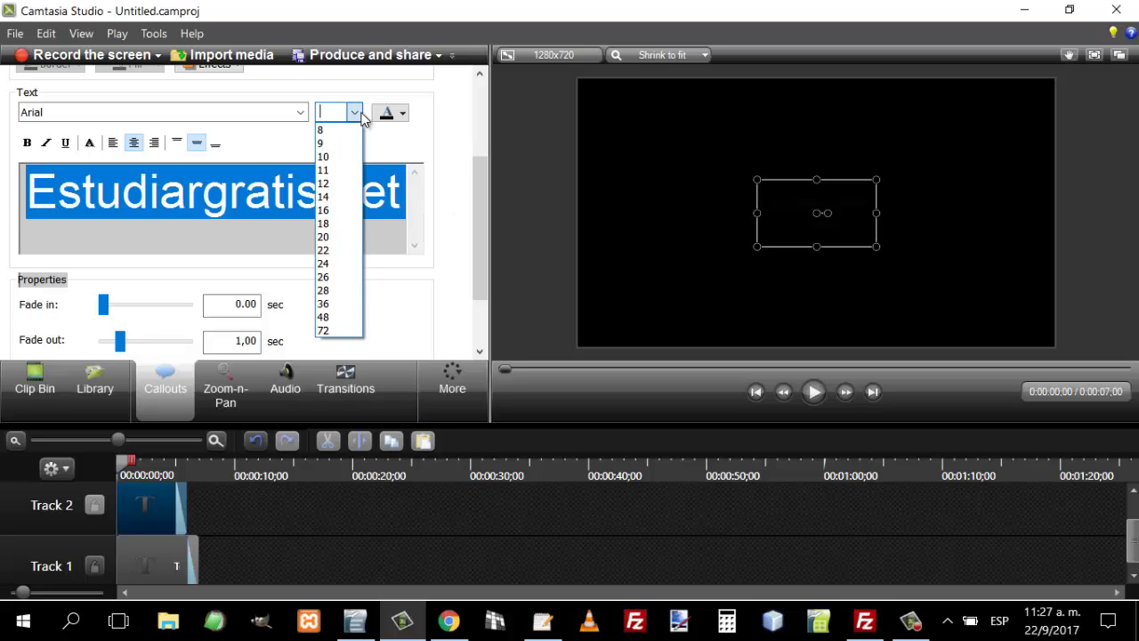
pyautogui.click(326, 330)
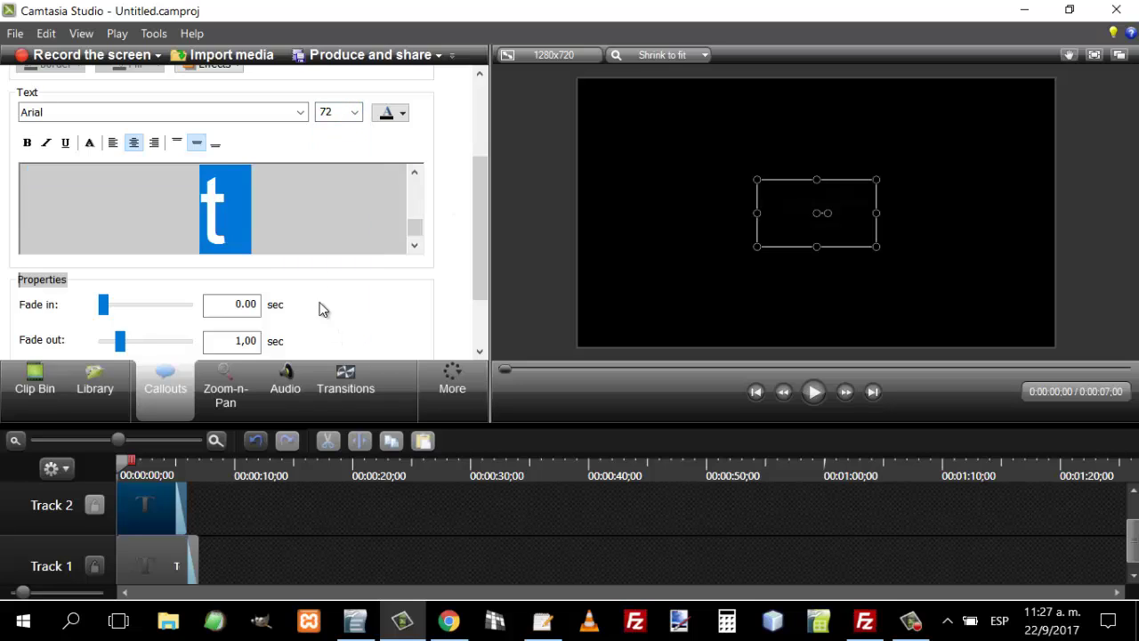
pyautogui.click(403, 113)
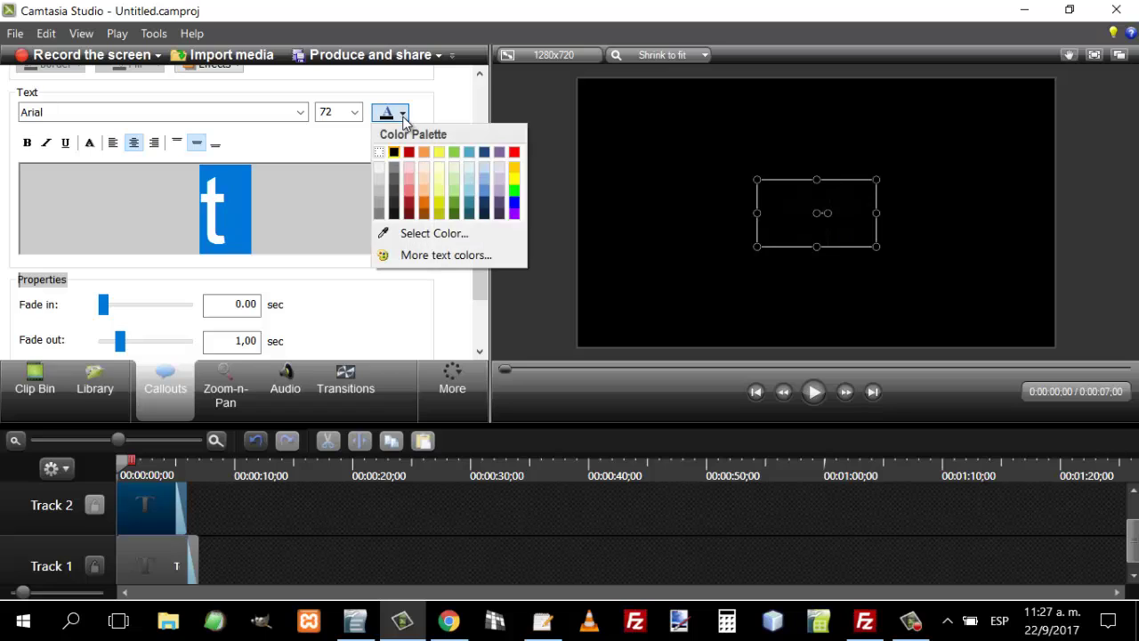
pyautogui.click(378, 168)
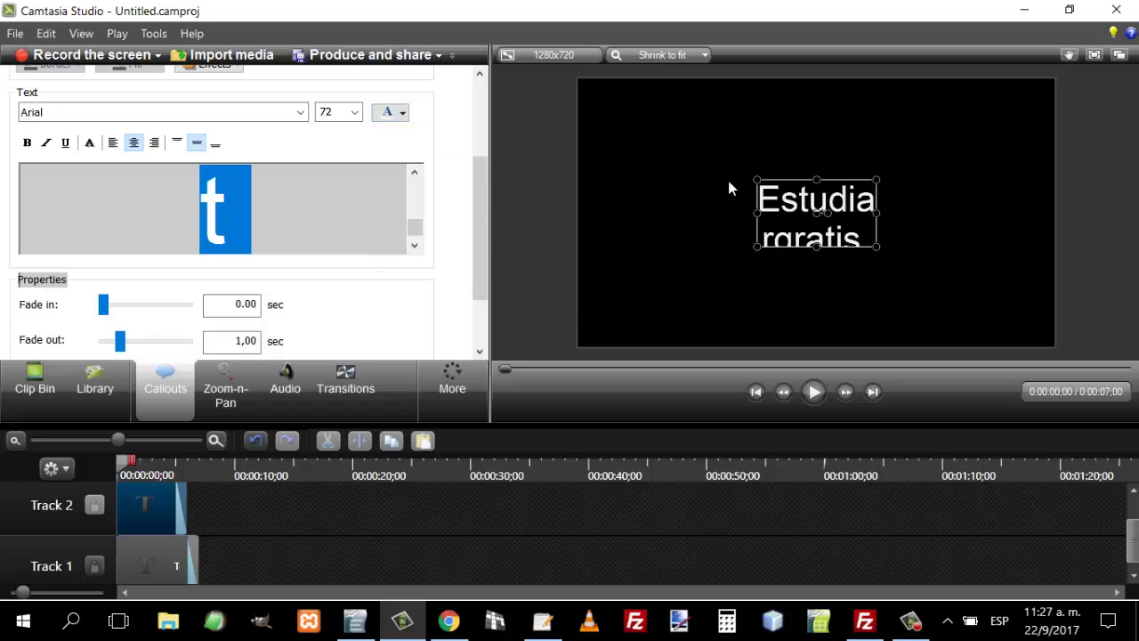
# Enlarge the callout frame in the upper part of the canvas so Estudiargratis.net fits on one line.
pyautogui.moveTo(756, 179); pyautogui.dragTo(644, 116)
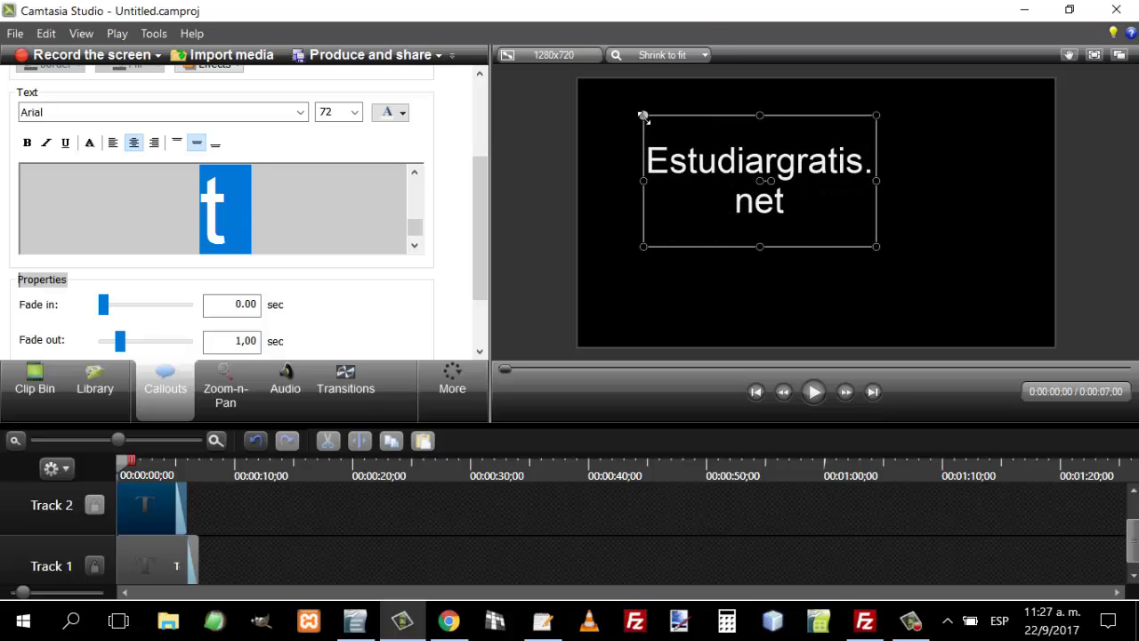
pyautogui.moveTo(874, 247); pyautogui.dragTo(978, 209)
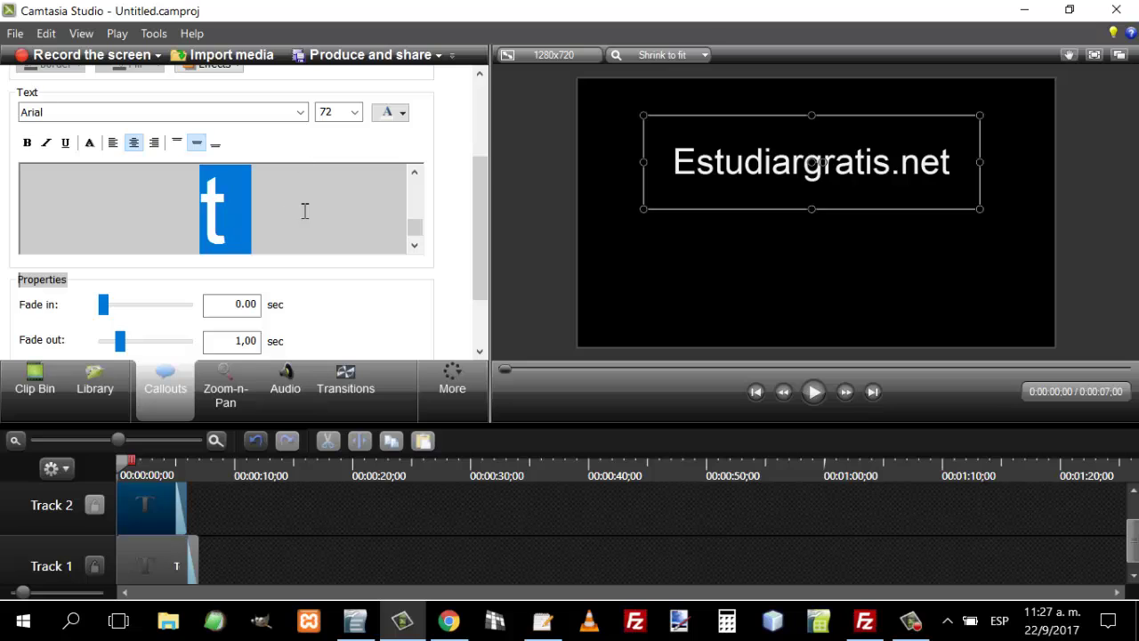
# Add a second text callout, place it below the Estudiargratis.net title and widen its frame to fit the text on one line.
pyautogui.hotkey('ctrl', 'z')
pyautogui.hotkey('ctrl', 'z')
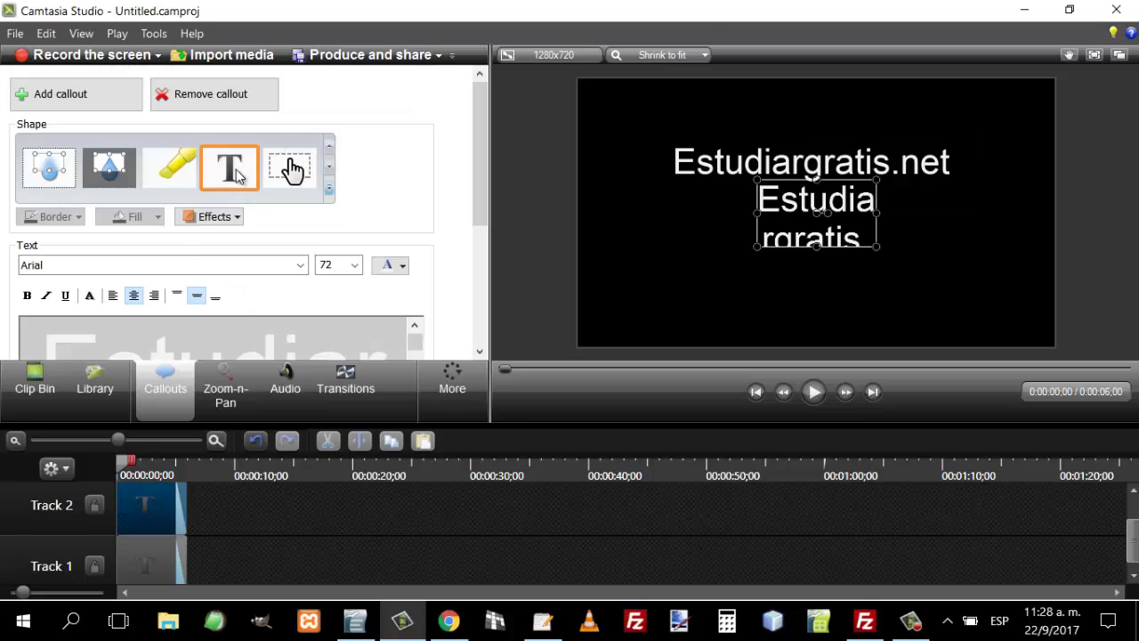
pyautogui.moveTo(847, 200); pyautogui.dragTo(767, 233)
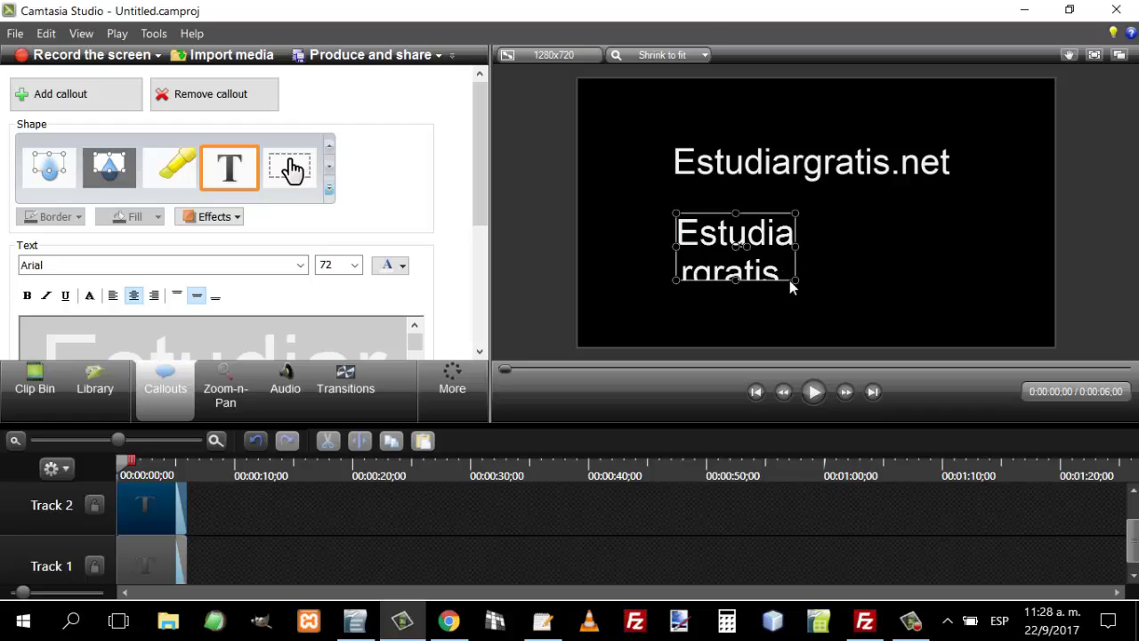
pyautogui.moveTo(795, 279); pyautogui.dragTo(956, 310)
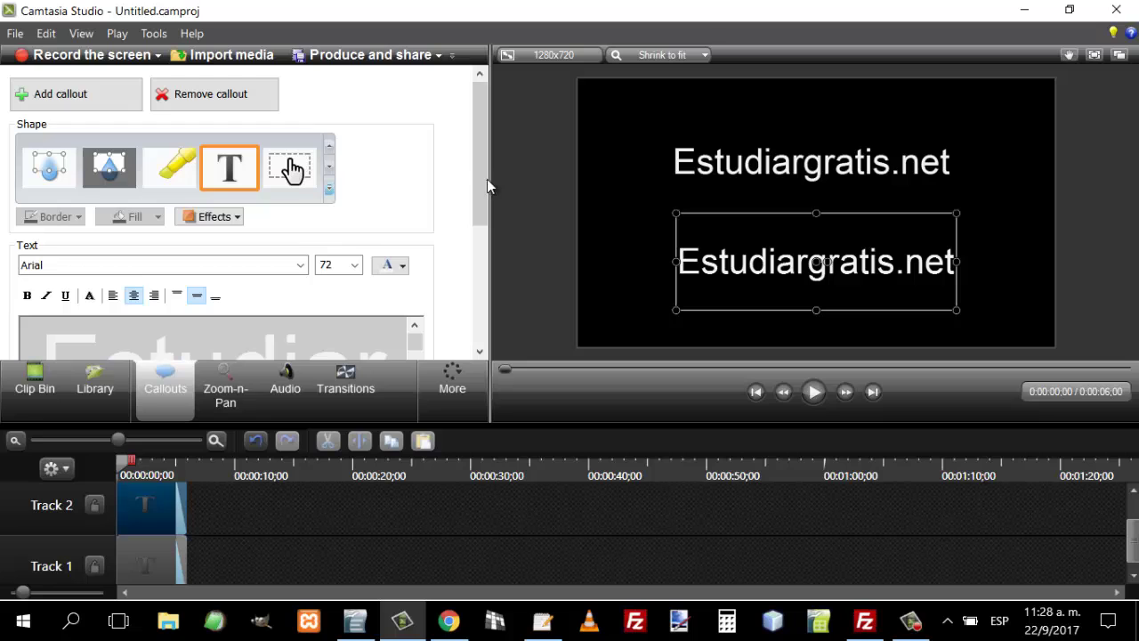
# Replace the lower callout's text with "Un sitio web para aprender mucho".
pyautogui.moveTo(479, 179); pyautogui.dragTo(477, 259)
pyautogui.click(70, 200)
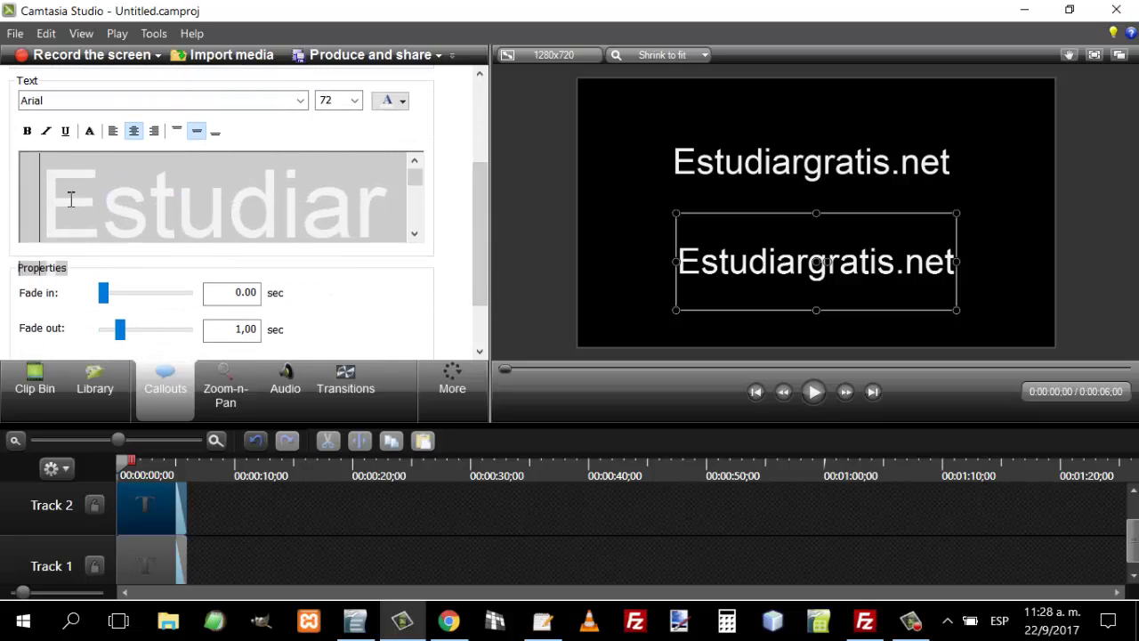
pyautogui.moveTo(58, 199); pyautogui.dragTo(512, 371)
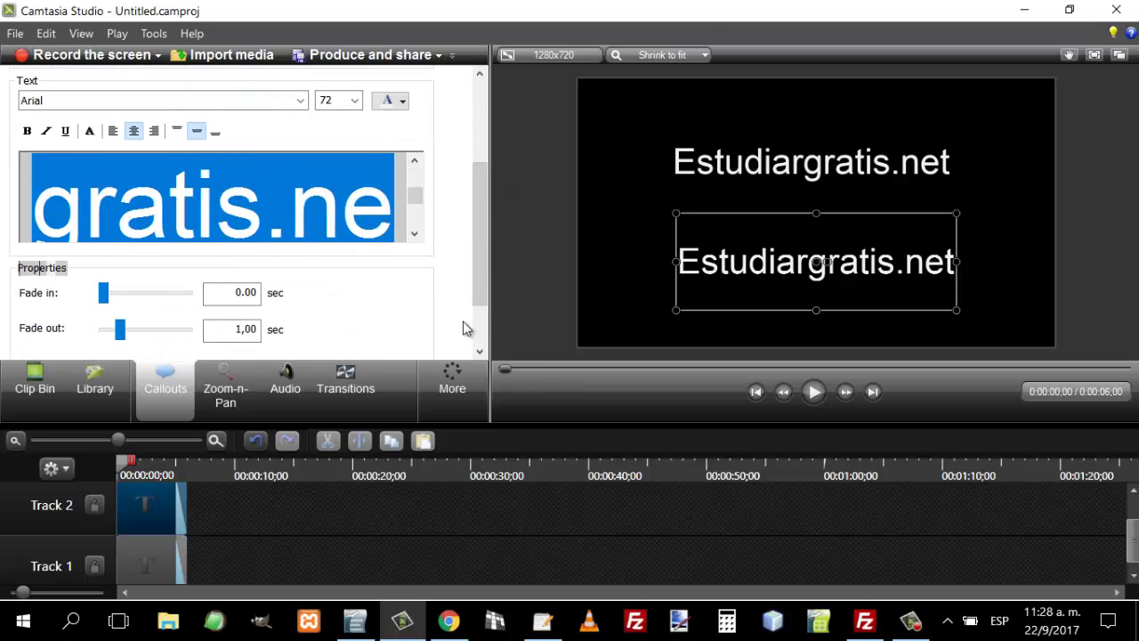
pyautogui.write('t')
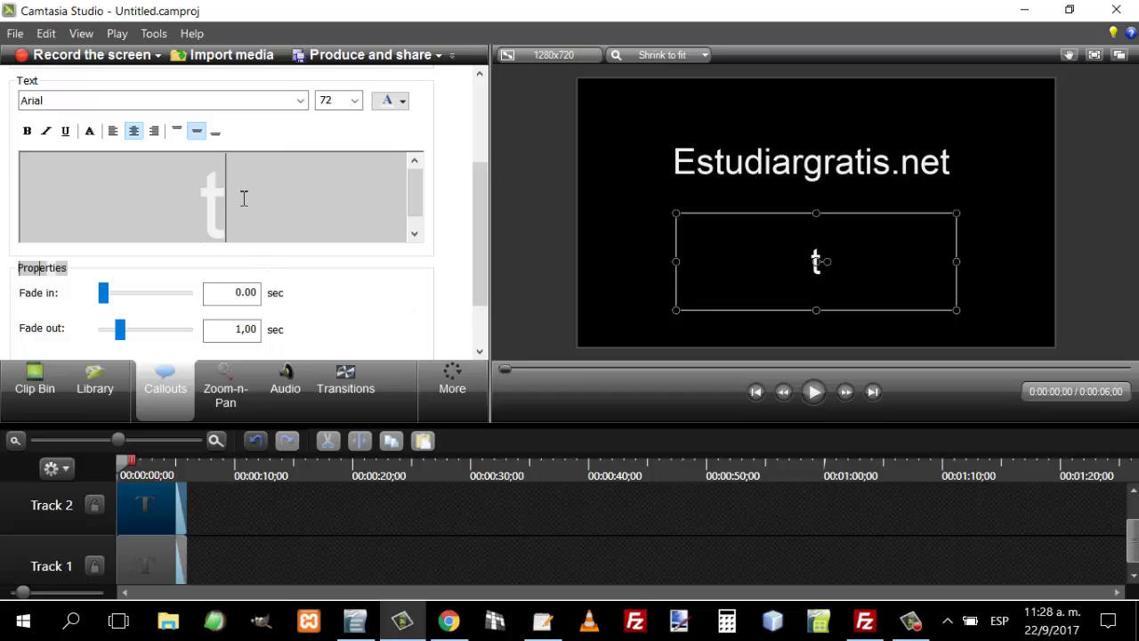
pyautogui.moveTo(244, 193); pyautogui.dragTo(54, 189)
pyautogui.write('Un sitio web para aprender mucho')
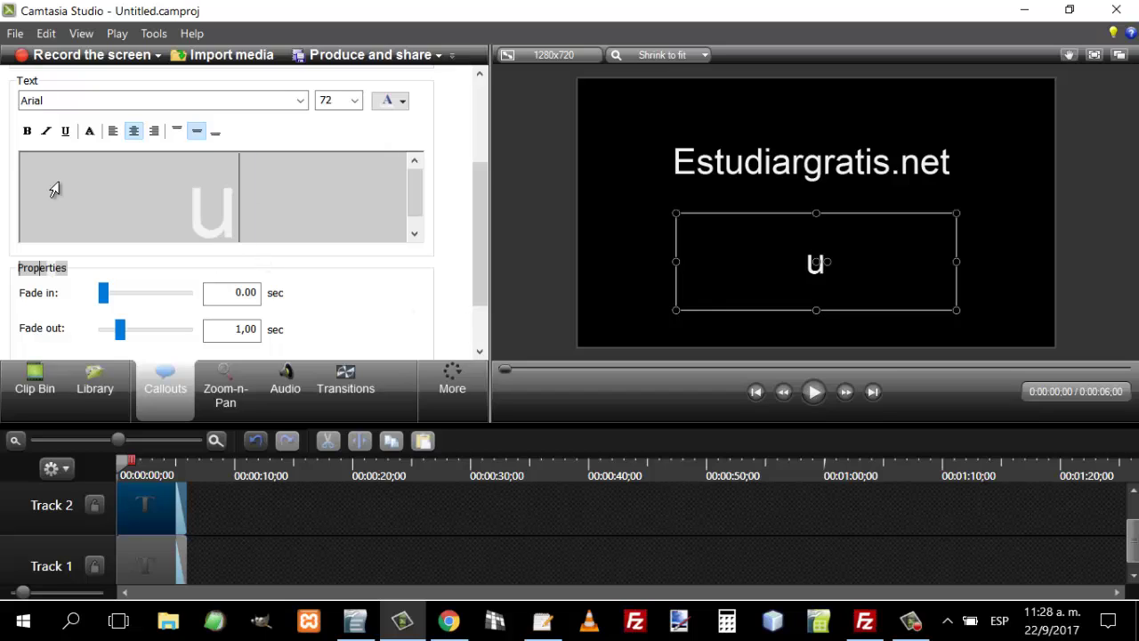
# Set the lower callout's text to the Eras Medium ITC font at size 50.
pyautogui.click(300, 101)
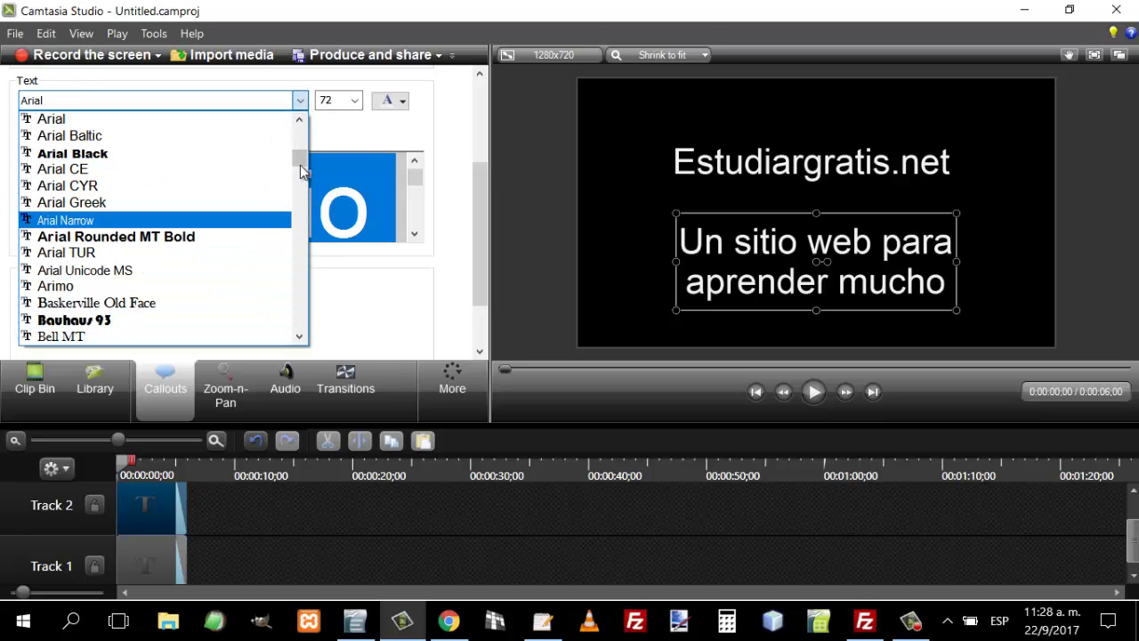
pyautogui.moveTo(301, 162); pyautogui.dragTo(303, 208)
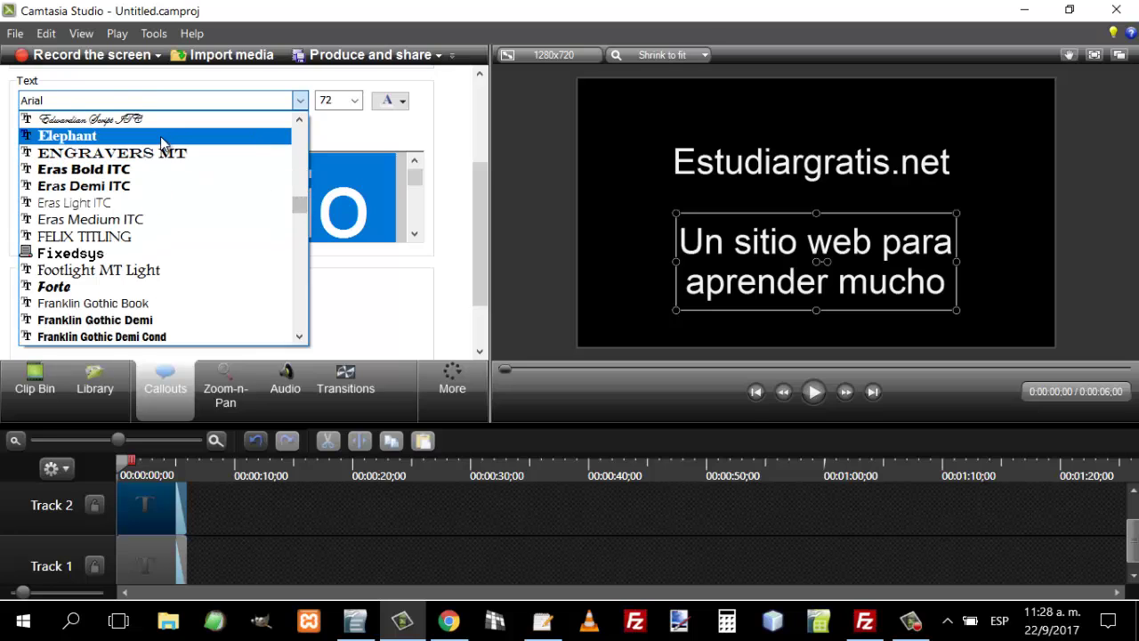
pyautogui.click(147, 220)
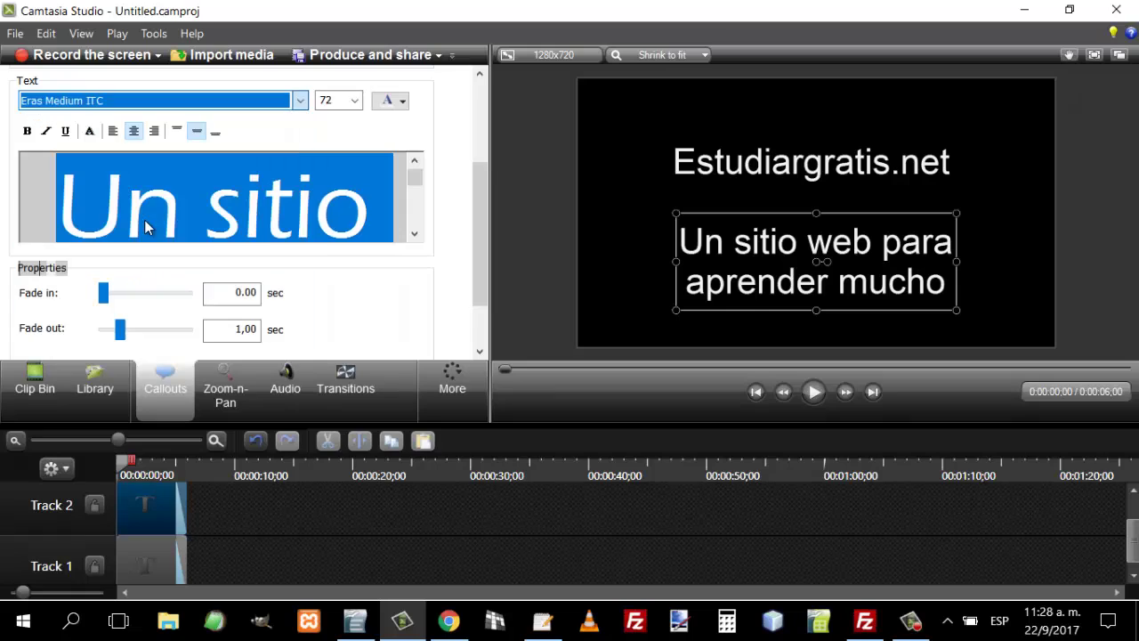
pyautogui.click(354, 101)
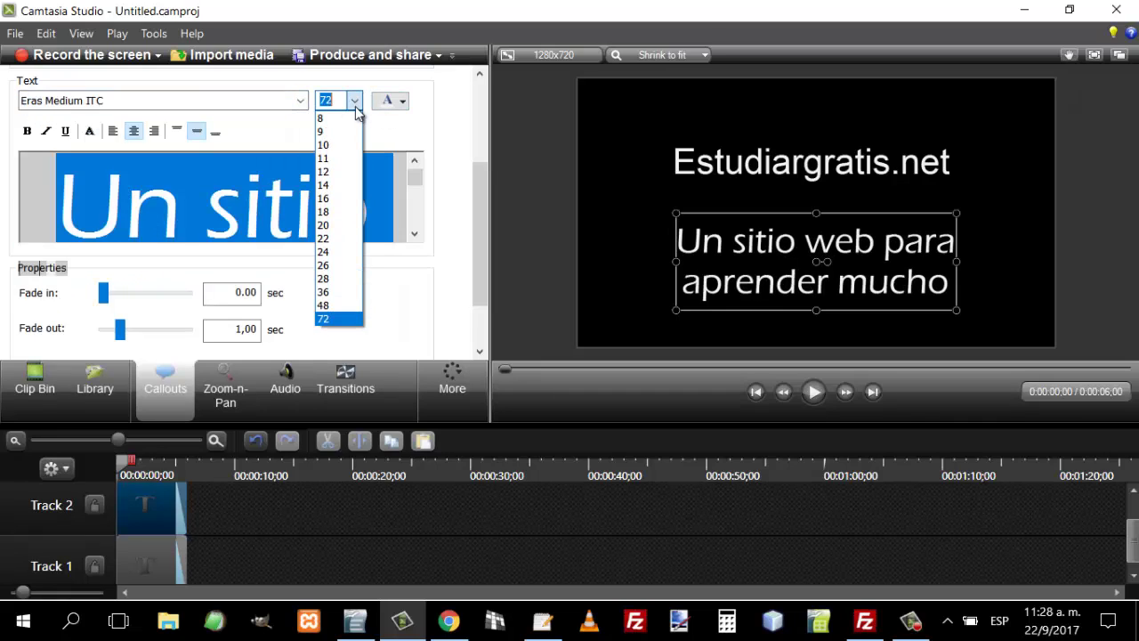
pyautogui.click(351, 306)
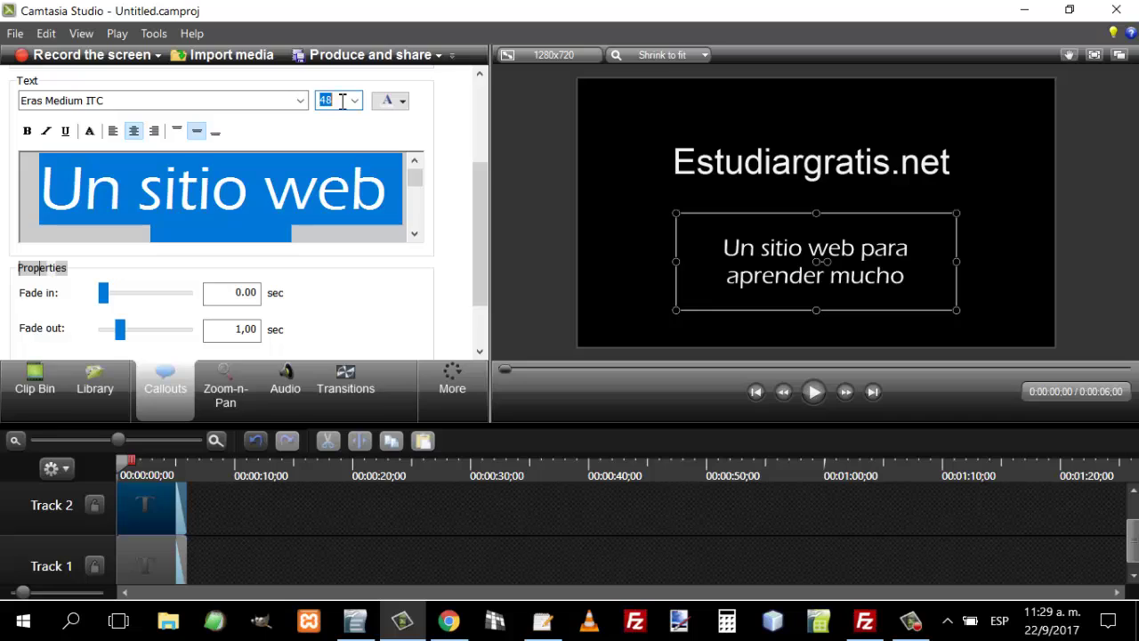
pyautogui.write('50')
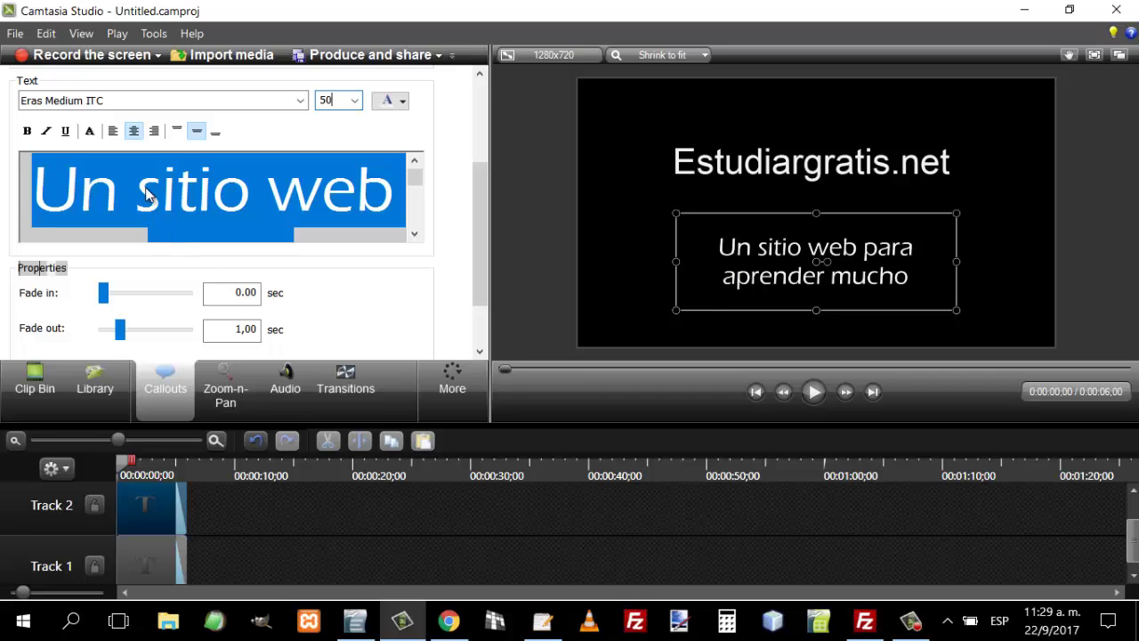
# Color the lower callout's text with a custom muted blue of RGB 56, 89, 130.
pyautogui.click(402, 101)
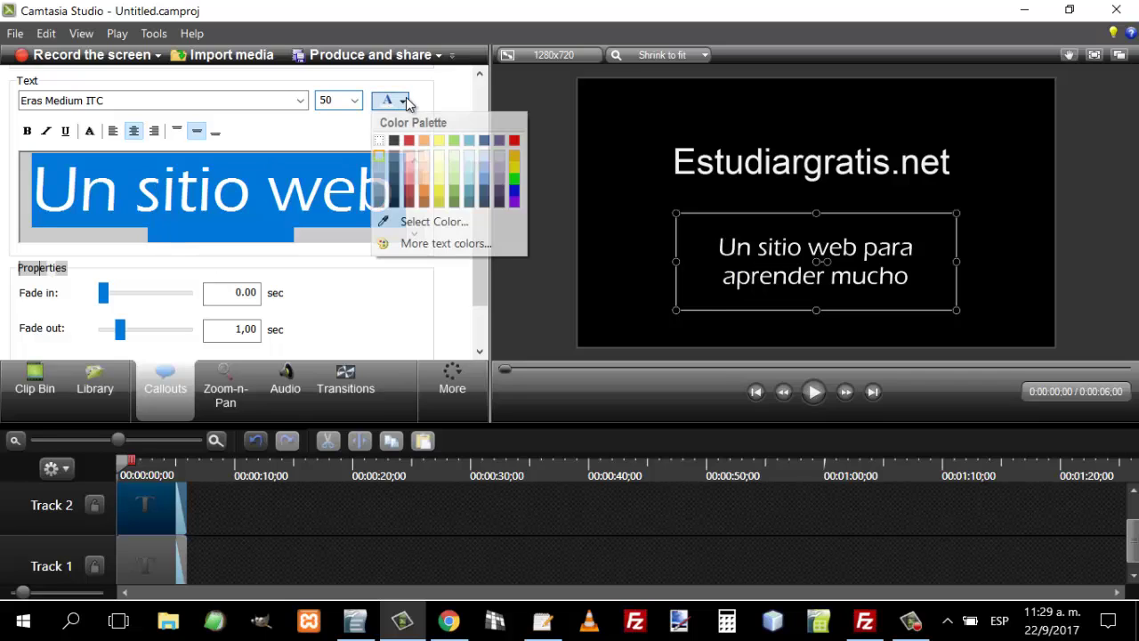
pyautogui.click(436, 246)
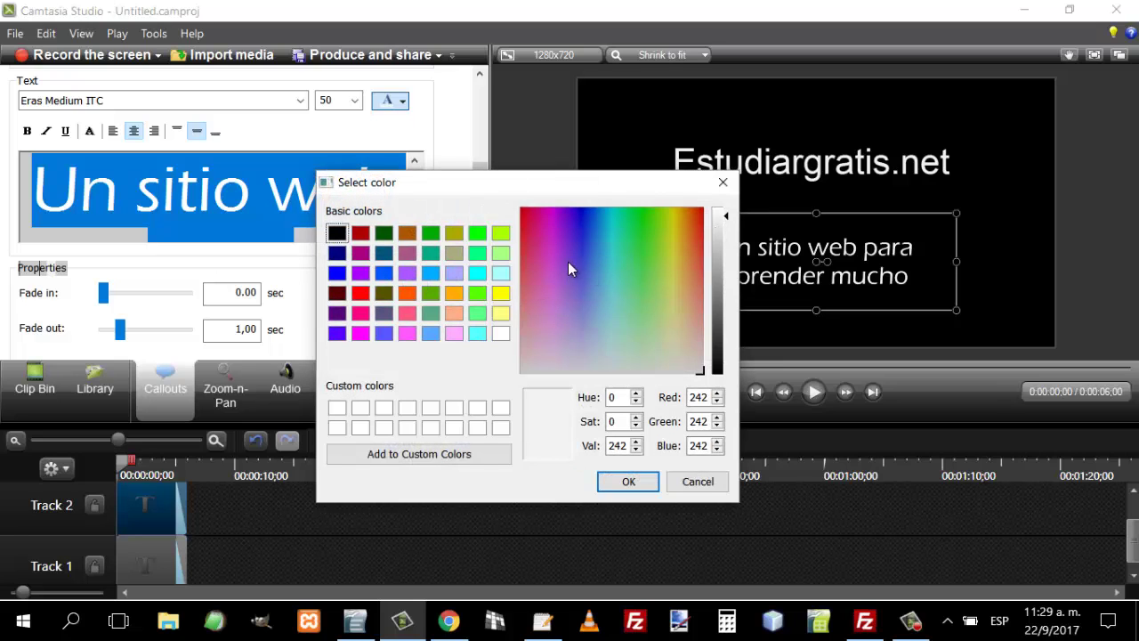
pyautogui.click(557, 262)
pyautogui.moveTo(564, 238); pyautogui.dragTo(594, 278)
pyautogui.moveTo(723, 216); pyautogui.dragTo(733, 291)
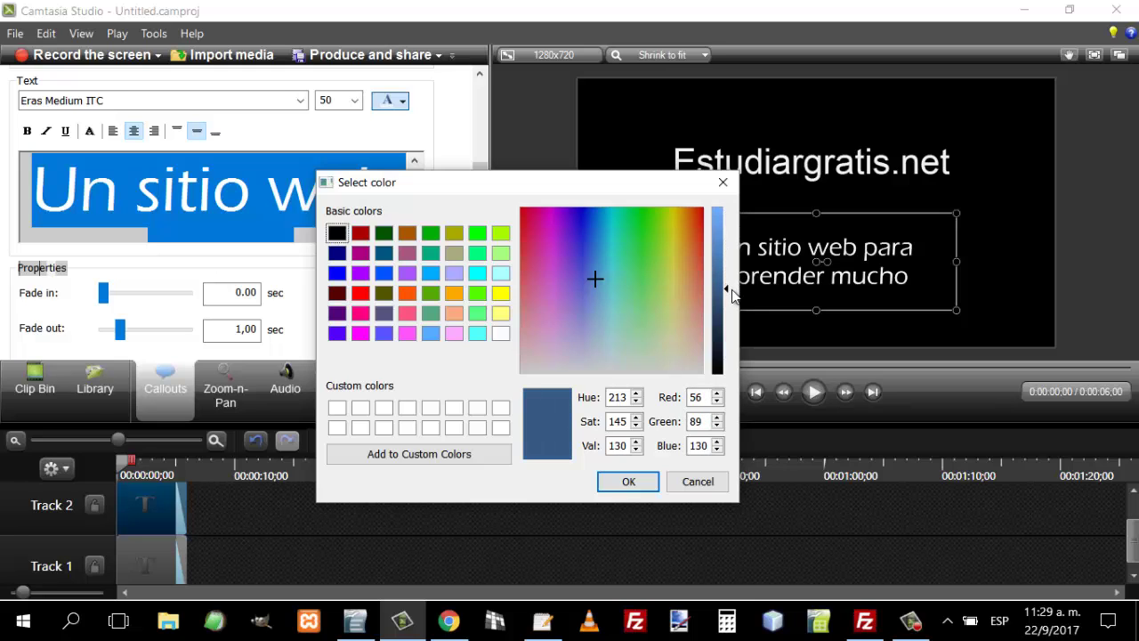
pyautogui.click(642, 488)
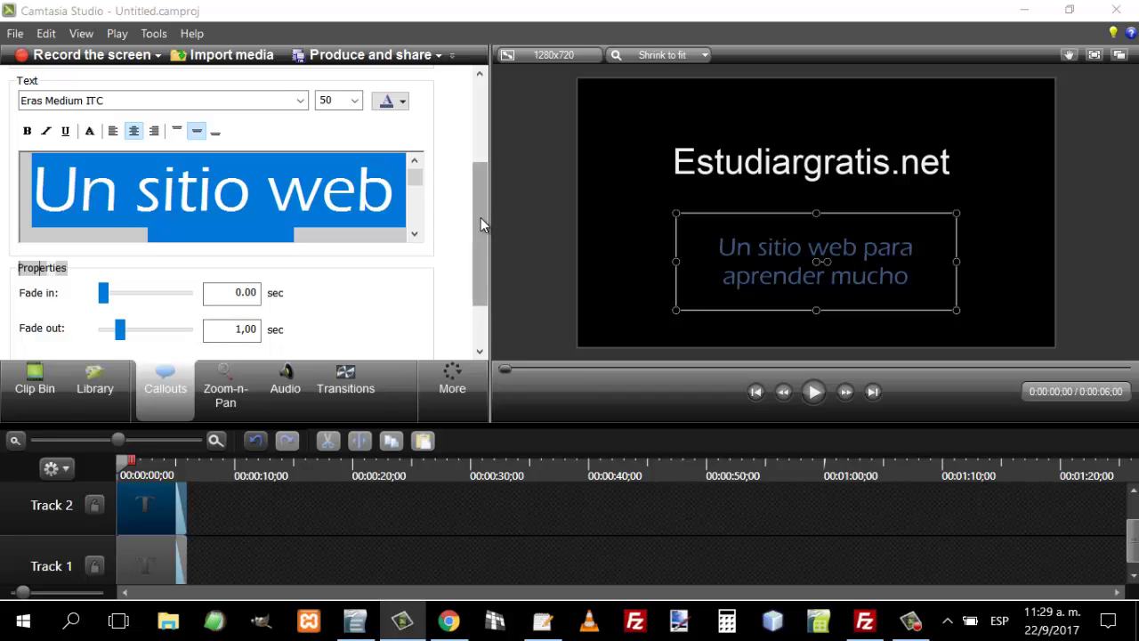
# Shift the tagline clip on Track 2 to end at 0:00:08;14 and give it a 0.87-second fade-in.
pyautogui.moveTo(481, 217); pyautogui.dragTo(480, 266)
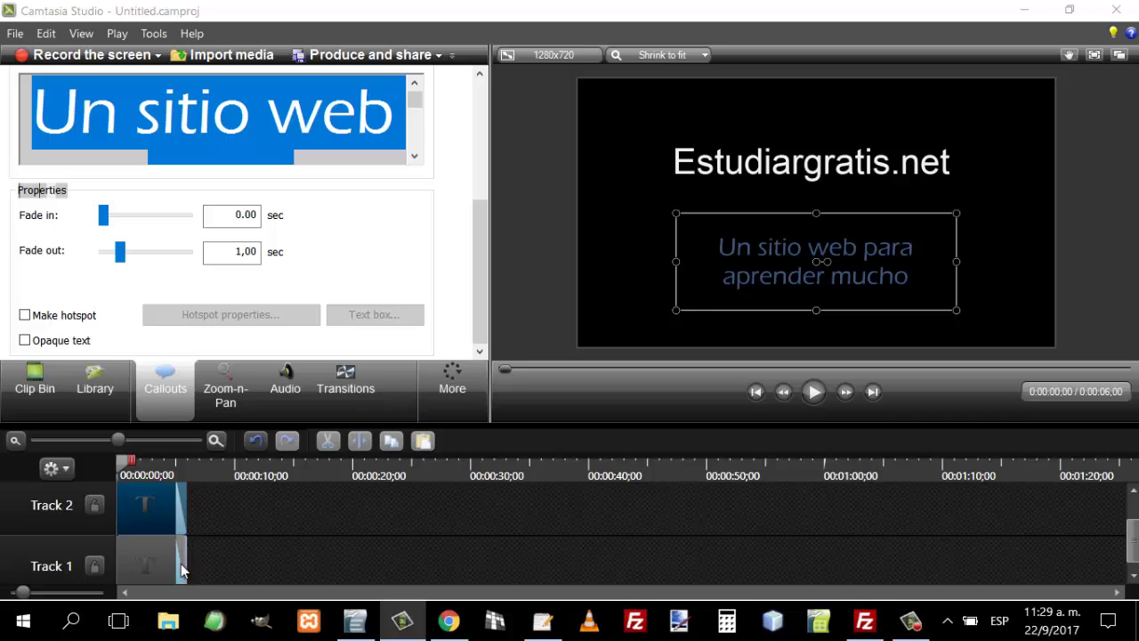
pyautogui.moveTo(133, 517); pyautogui.dragTo(161, 516)
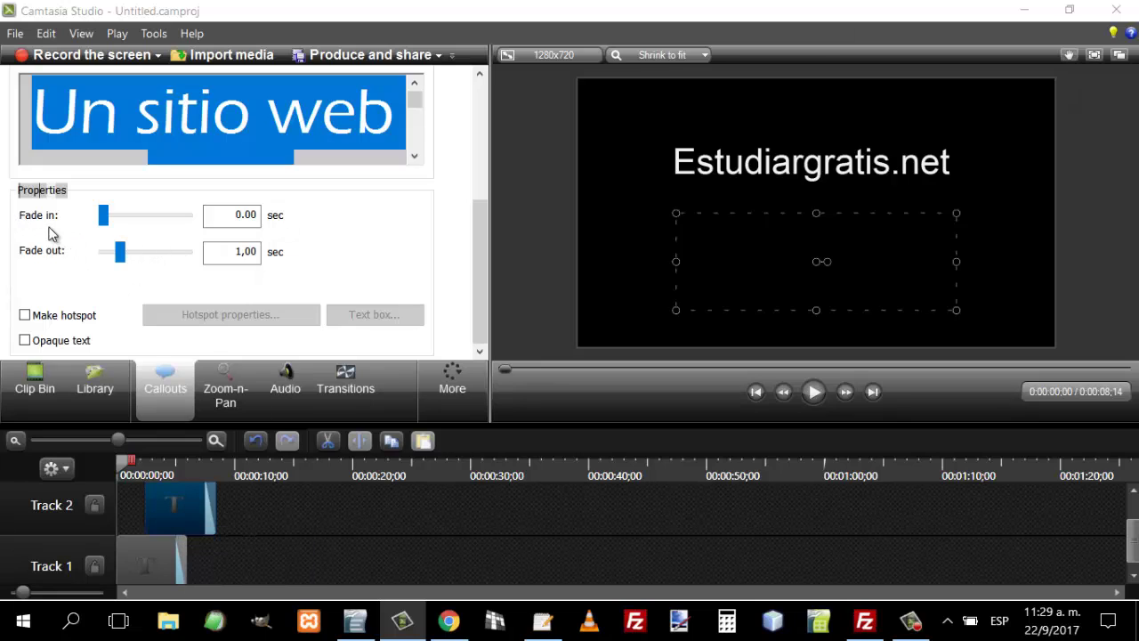
pyautogui.moveTo(103, 219); pyautogui.dragTo(117, 218)
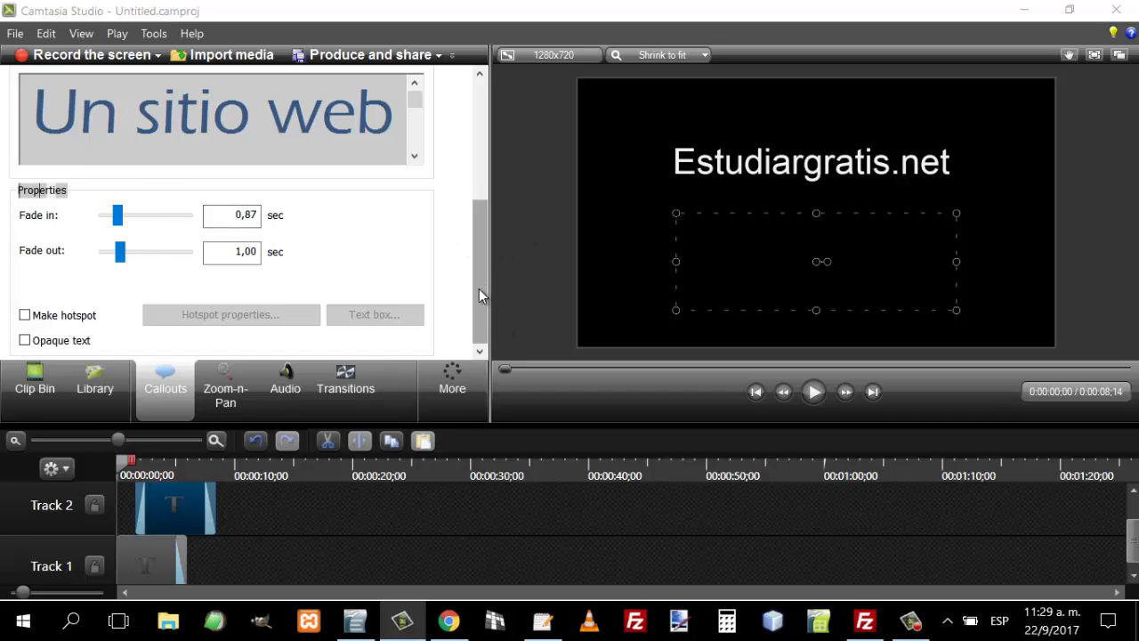
pyautogui.moveTo(478, 288); pyautogui.dragTo(496, 270)
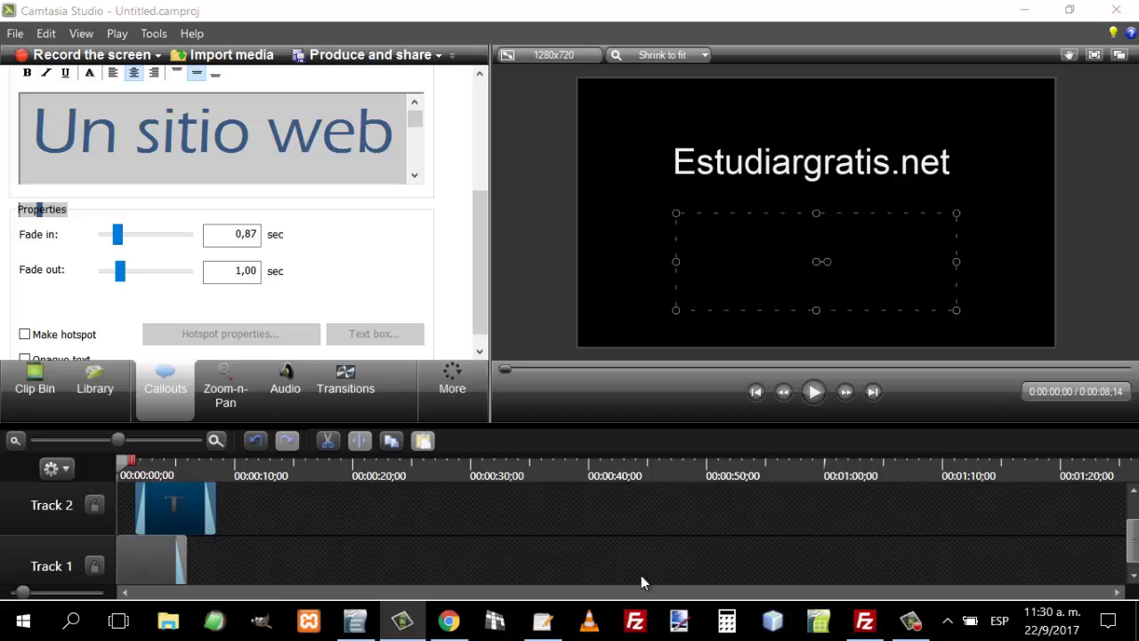
# Play the title sequence to check the tagline's timing and fade, and return the playhead to the start.
pyautogui.click(821, 402)
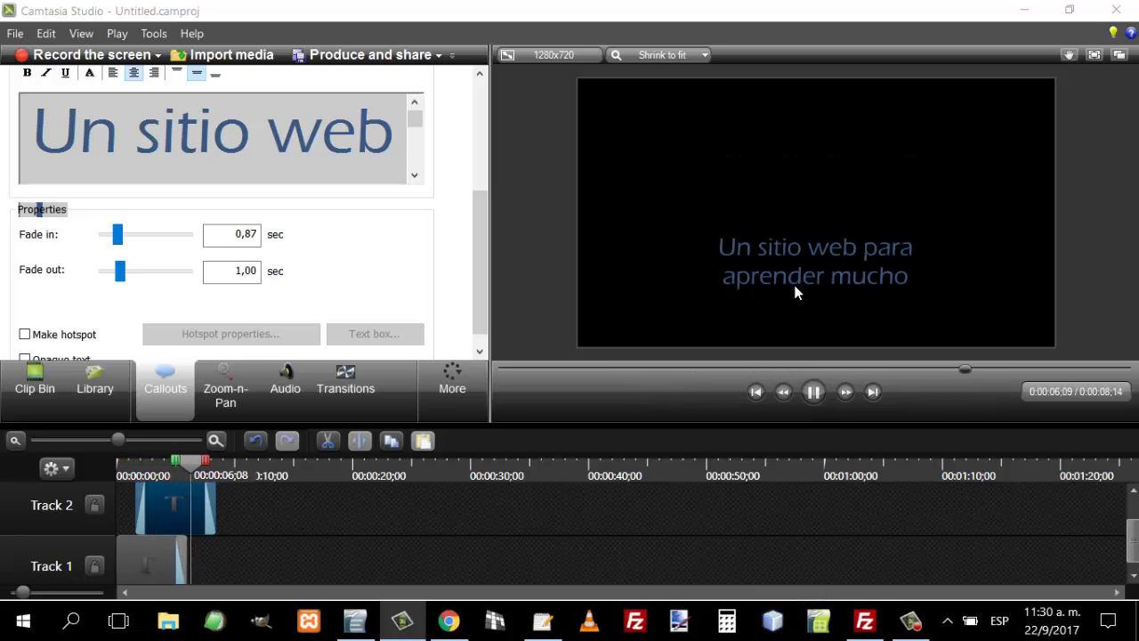
pyautogui.click(812, 393)
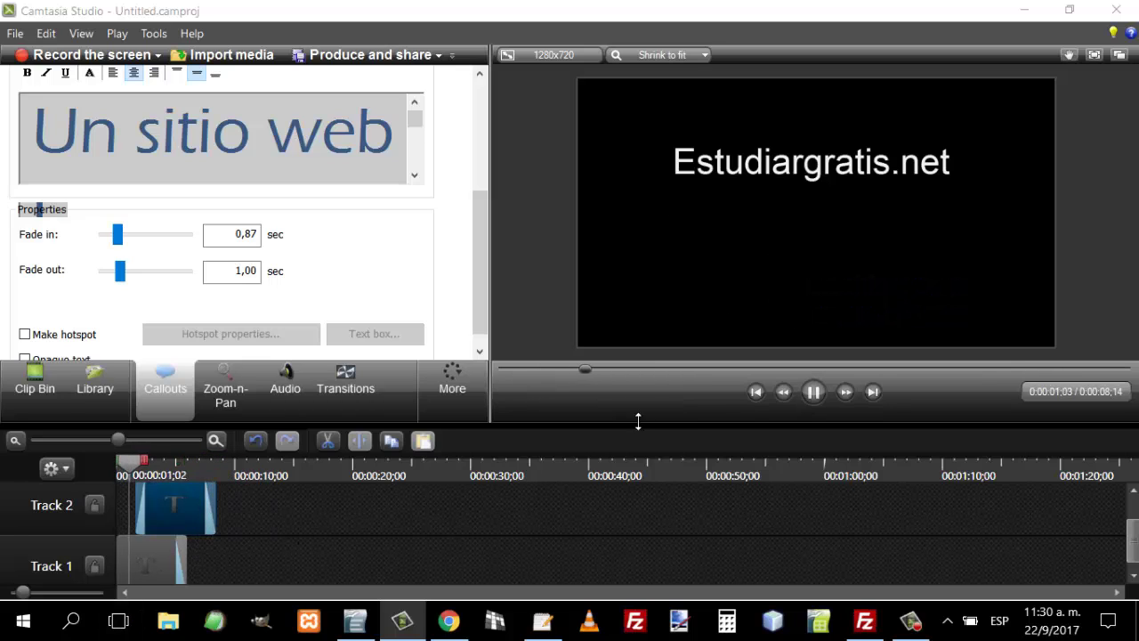
pyautogui.click(819, 398)
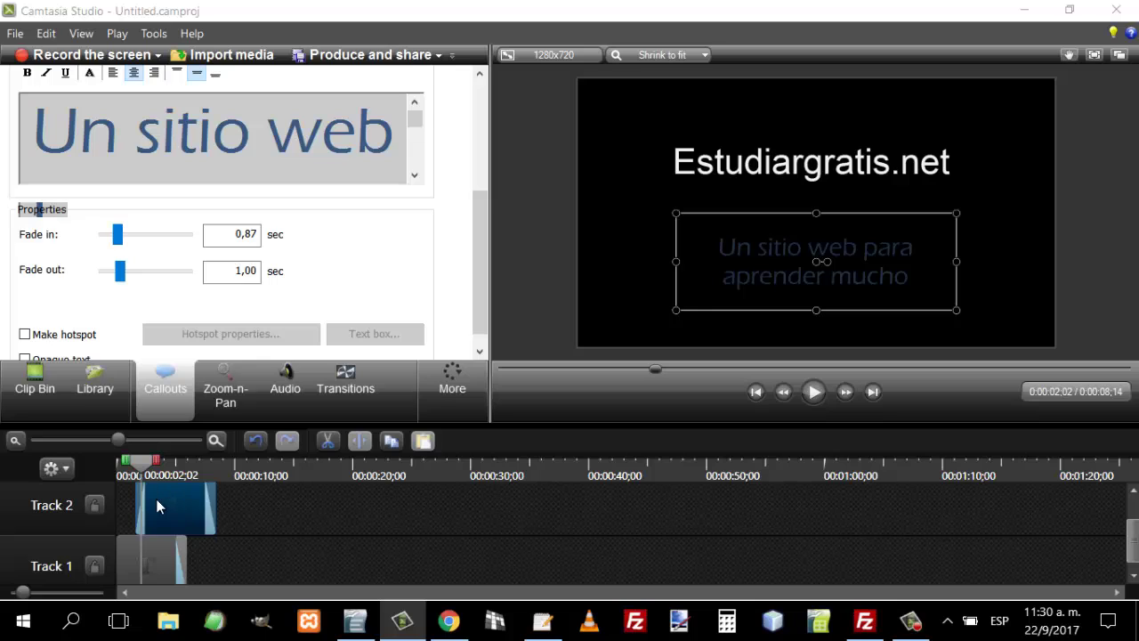
pyautogui.moveTo(141, 463); pyautogui.dragTo(99, 460)
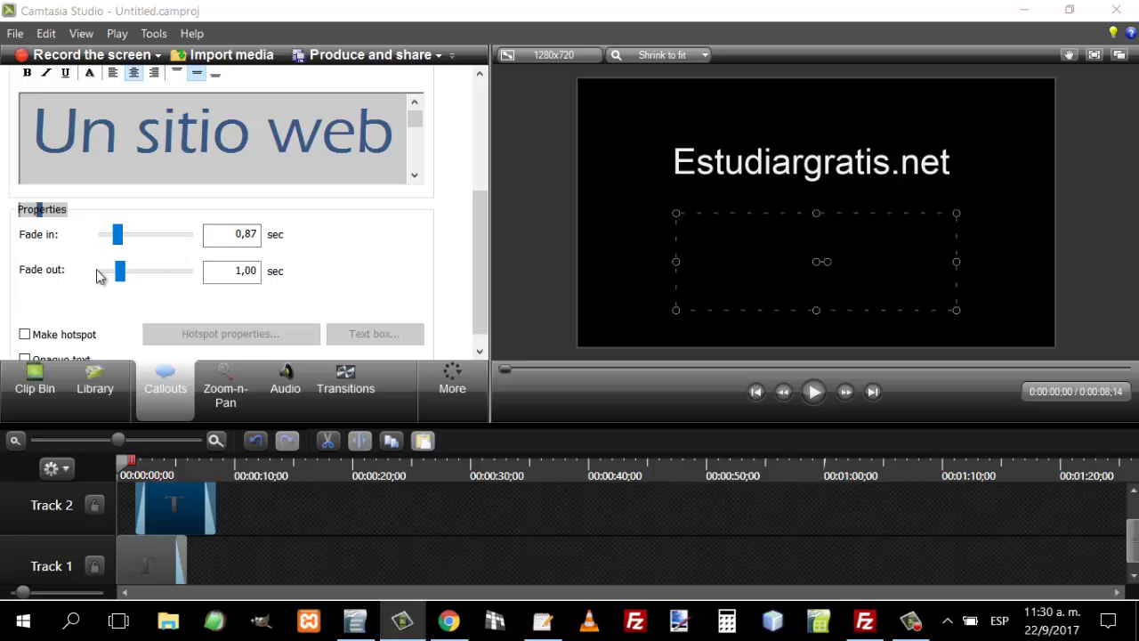
# Deselect the tagline callout and move the playhead to the end of its clip at 0:00:08;14.
pyautogui.scroll(-1, 482, 280)
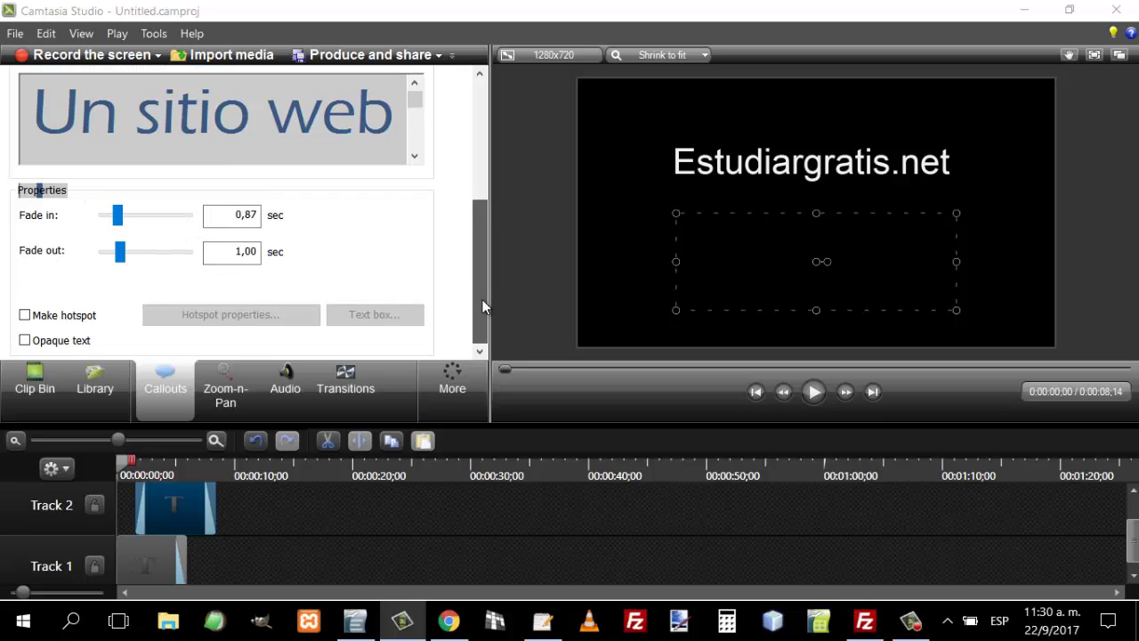
pyautogui.scroll(5, 482, 306)
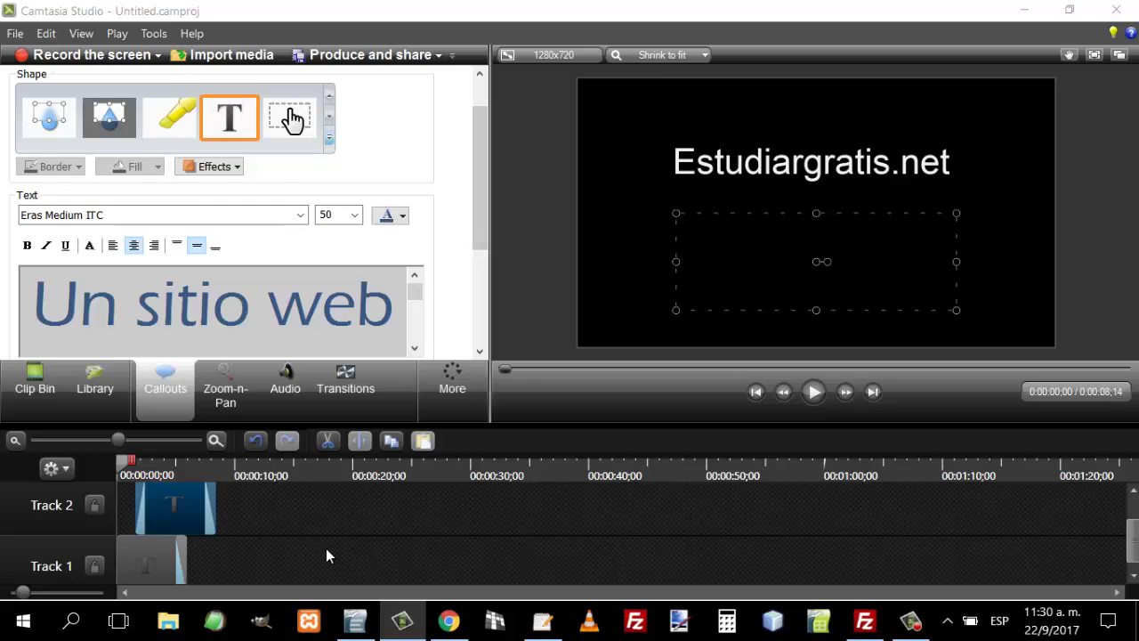
pyautogui.click(327, 549)
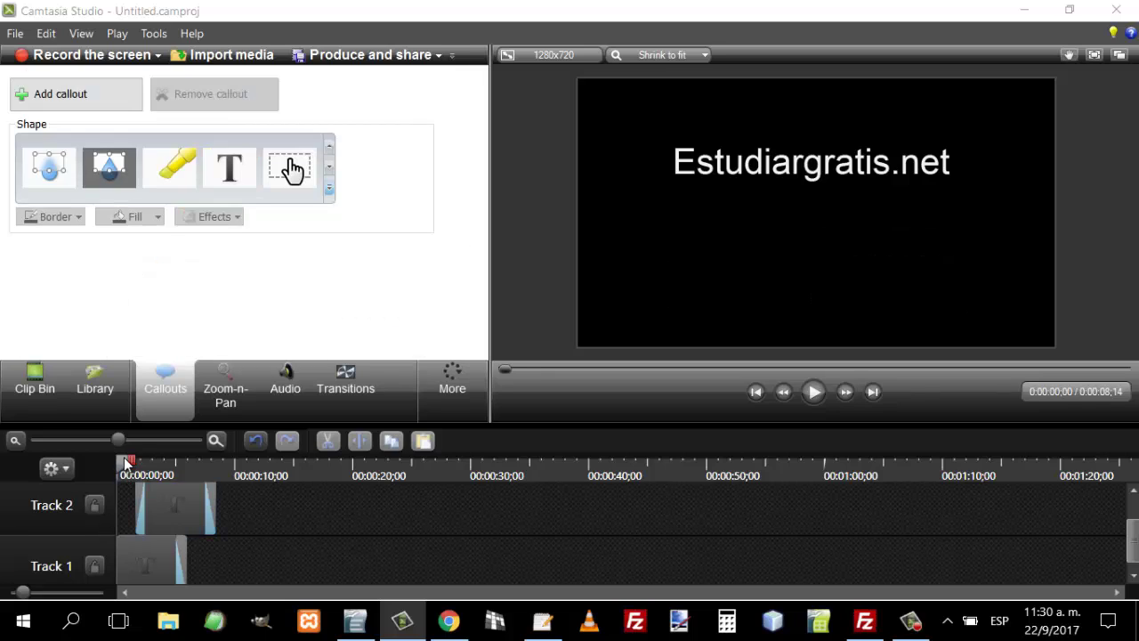
pyautogui.moveTo(128, 462); pyautogui.dragTo(216, 464)
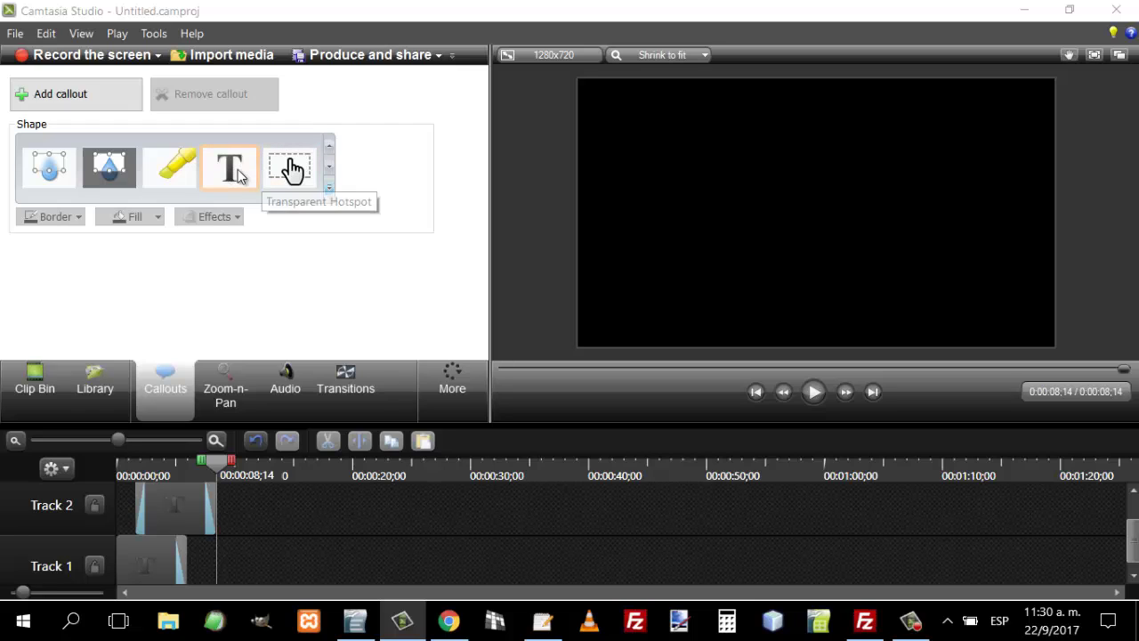
pyautogui.hotkey('ctrl', 'v')
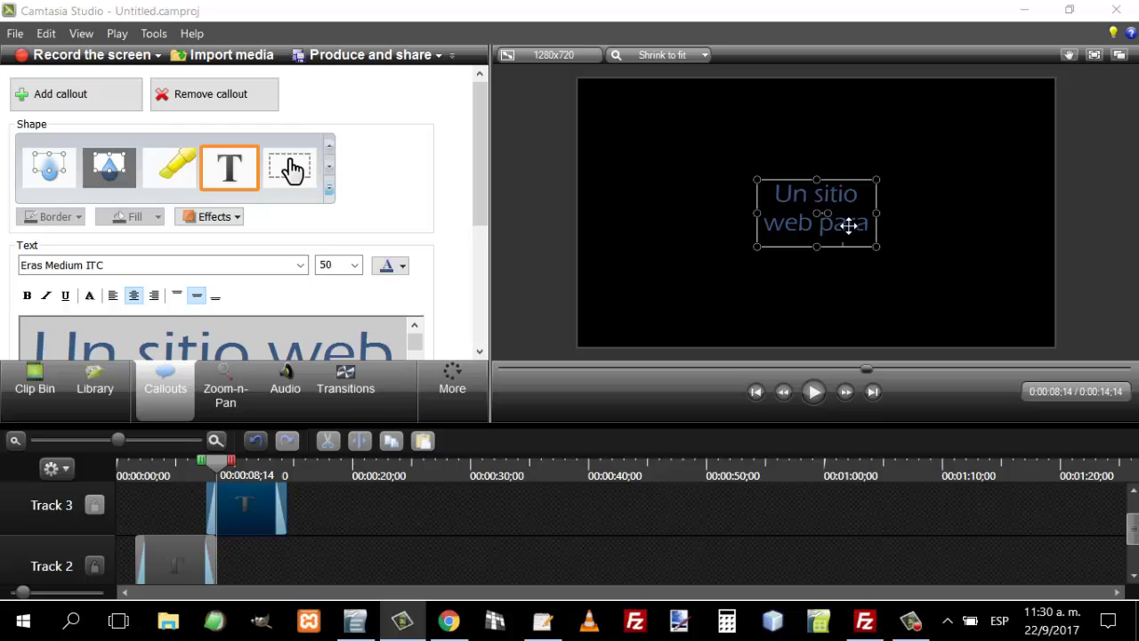
pyautogui.press('Delete')
pyautogui.scroll(-1, 532, 546)
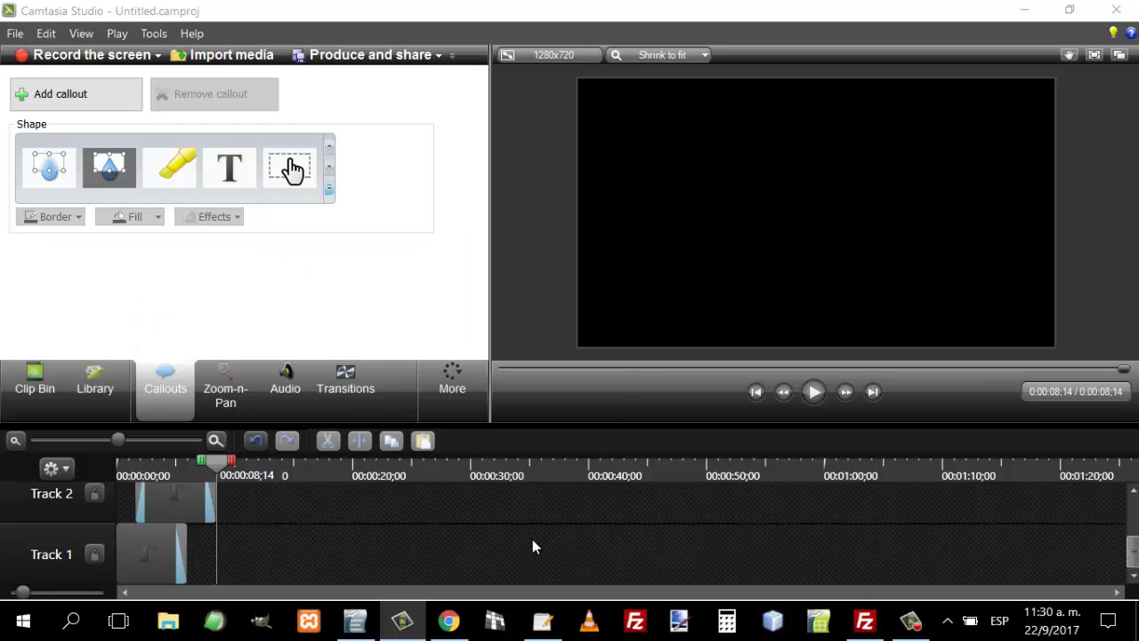
pyautogui.scroll(1, 527, 539)
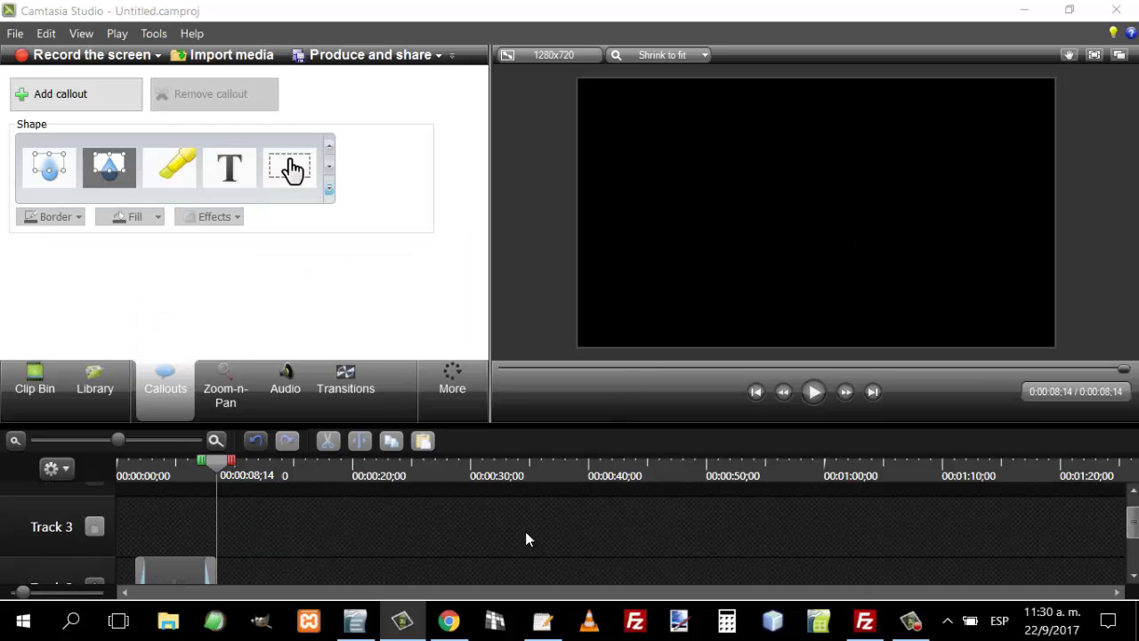
# Add a blue filled rounded rectangle callout and place it in the upper-left area of the canvas.
pyautogui.click(330, 189)
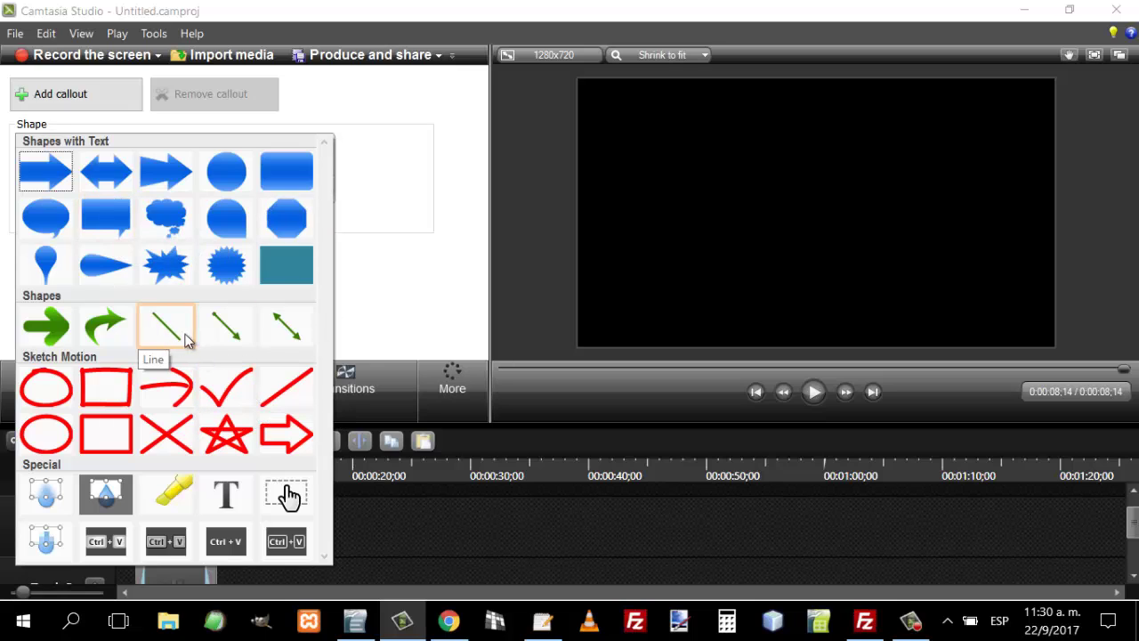
pyautogui.click(283, 189)
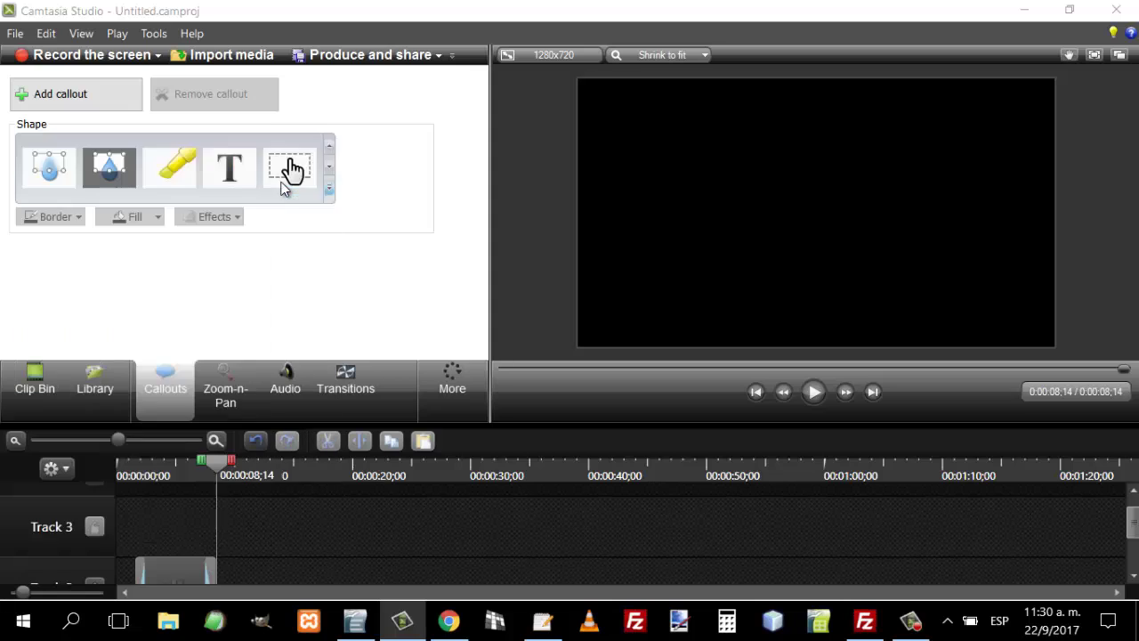
pyautogui.moveTo(824, 238); pyautogui.dragTo(821, 179)
# Label the rounded rectangle "Pagina Principal" and set its text size to 28.
pyautogui.moveTo(482, 183); pyautogui.dragTo(476, 272)
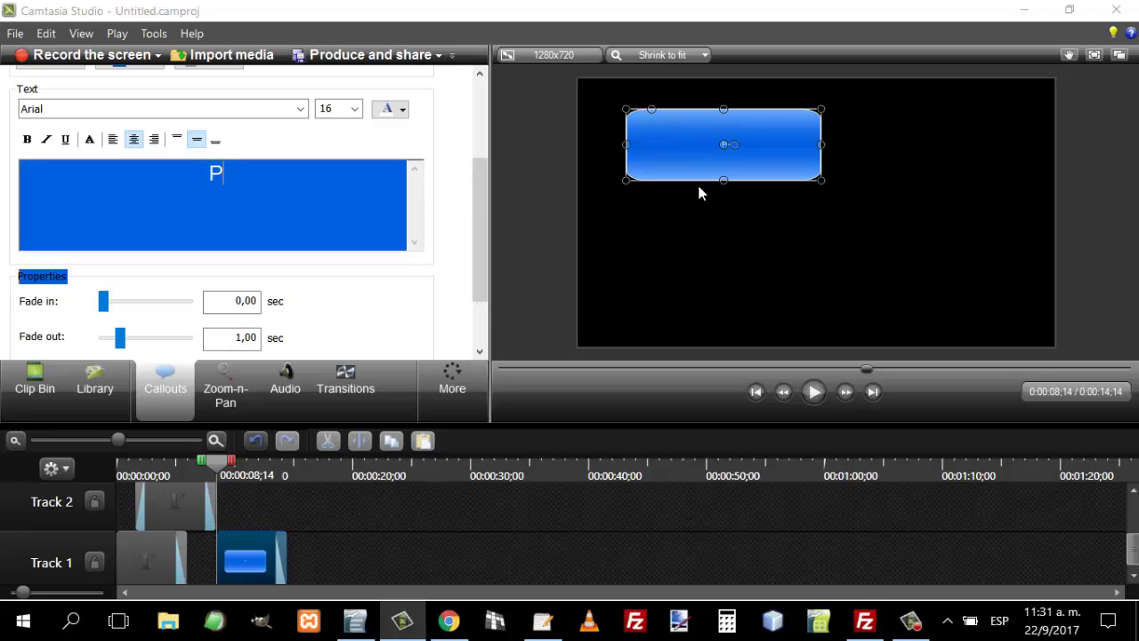
pyautogui.write('agina Principal')
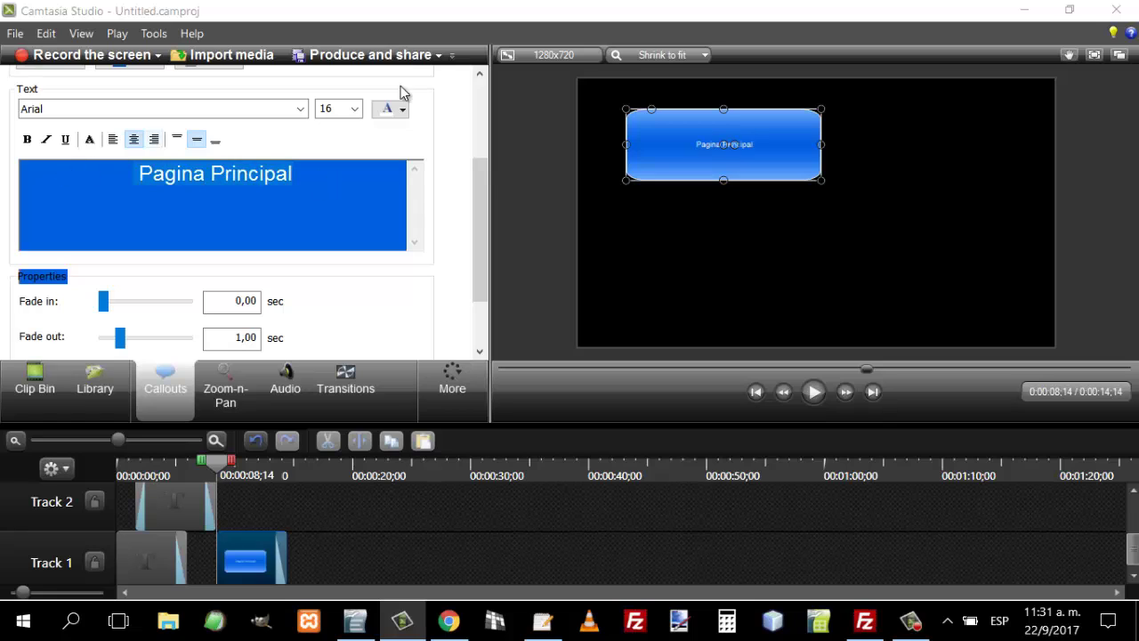
pyautogui.click(354, 109)
pyautogui.click(350, 274)
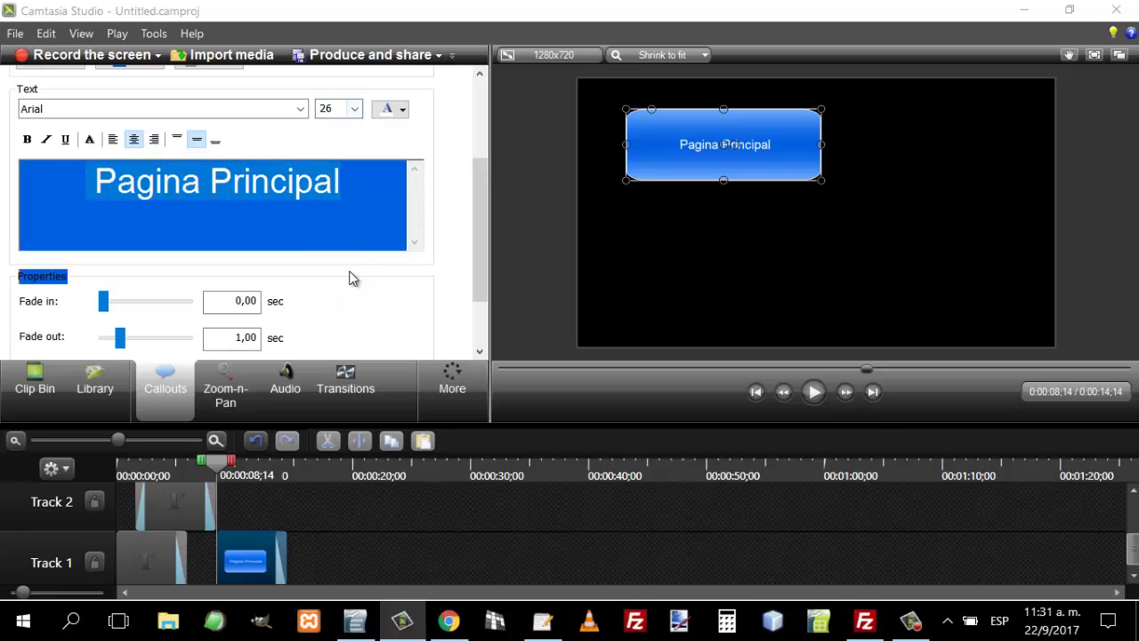
pyautogui.click(354, 108)
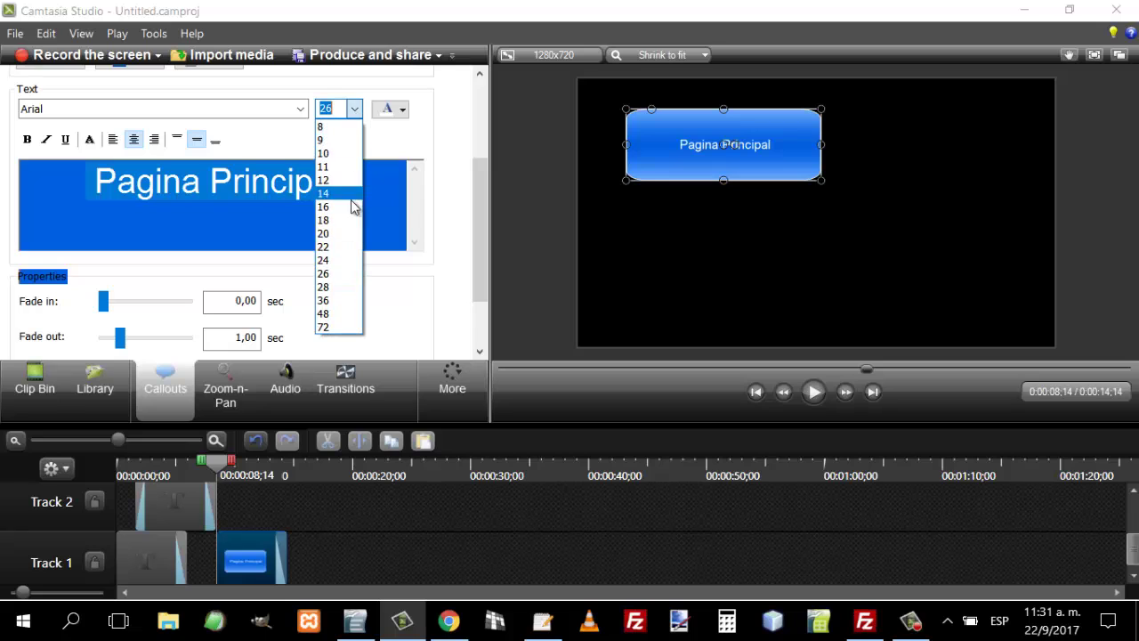
pyautogui.click(346, 288)
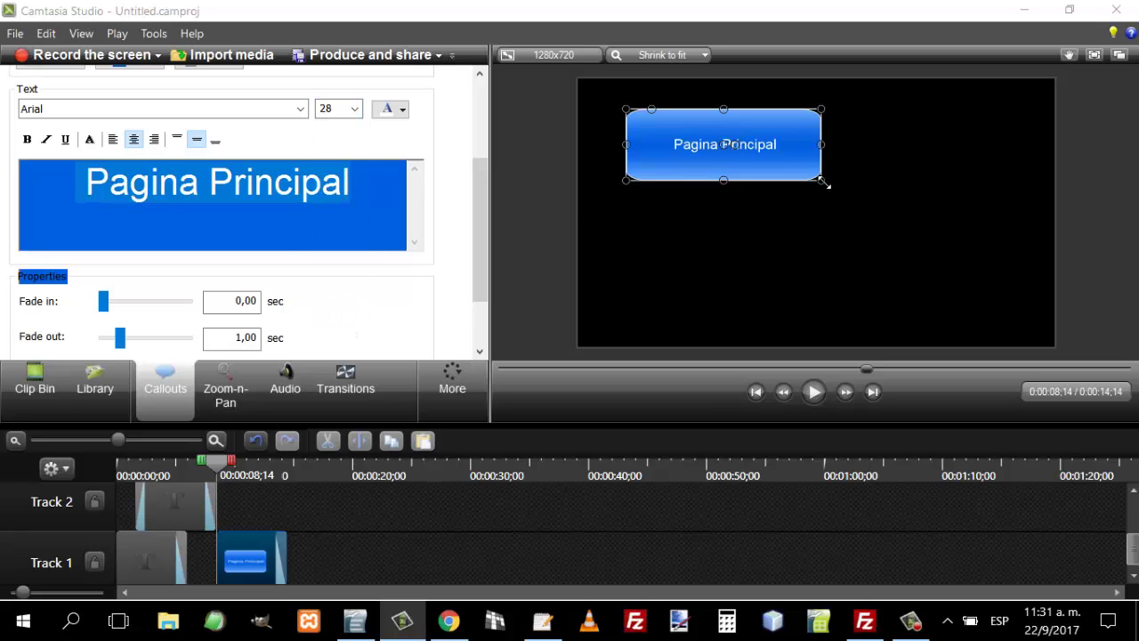
# Shrink the Pagina Principal rectangle from its lower-right corner to fit more closely around the text, and deselect it.
pyautogui.moveTo(820, 180); pyautogui.dragTo(771, 170)
pyautogui.moveTo(486, 191); pyautogui.dragTo(495, 153)
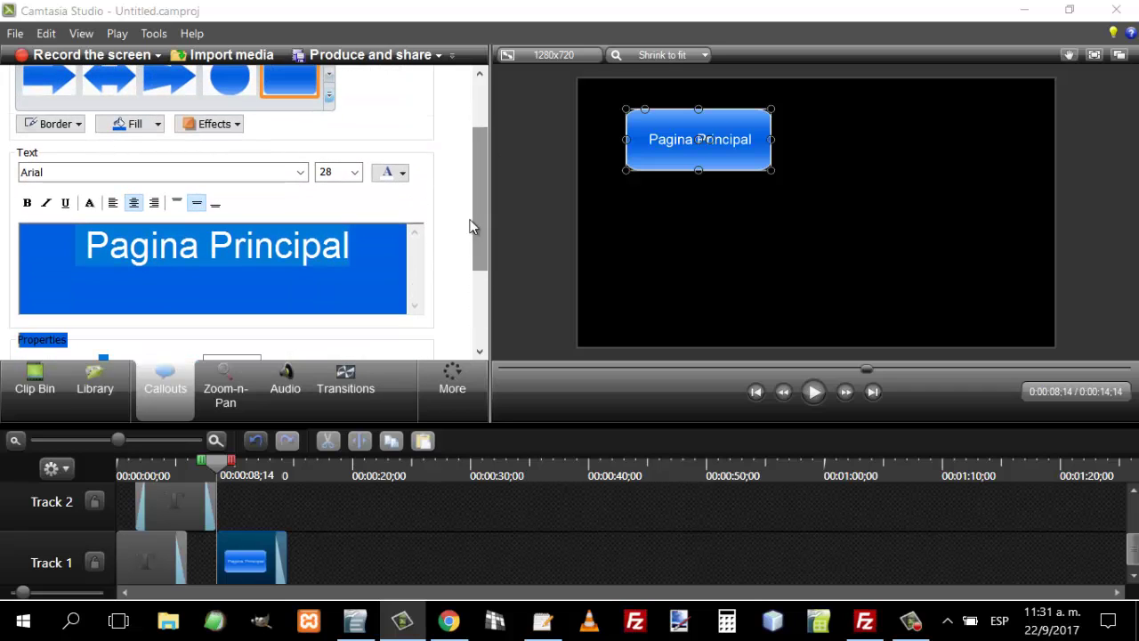
pyautogui.click(379, 510)
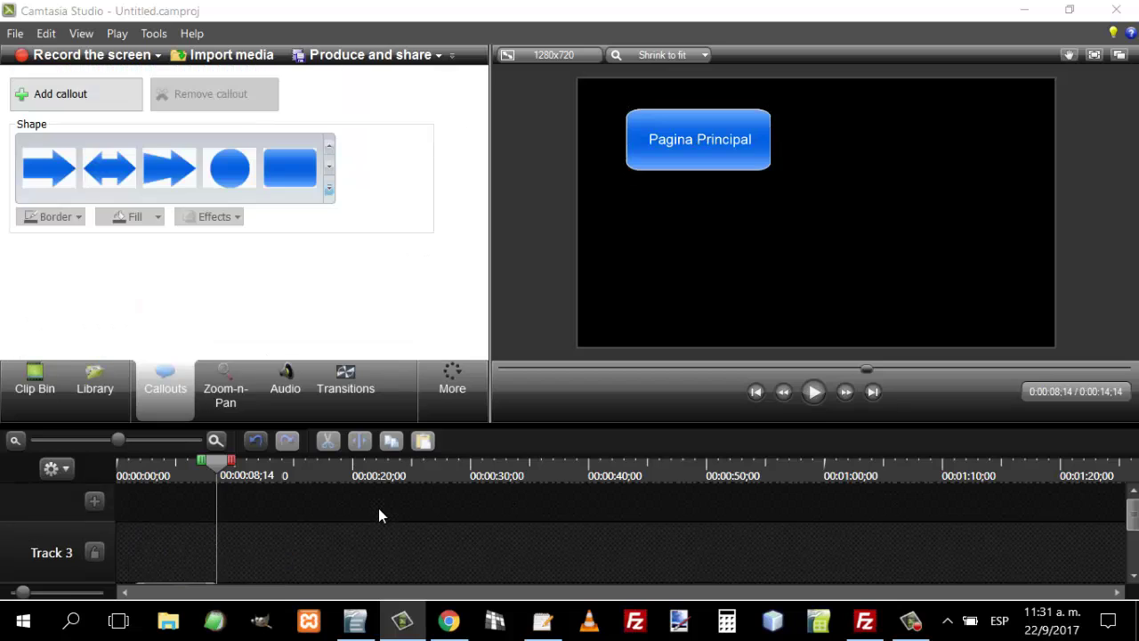
# Move the Pagina Principal clip from Track 1 to Track 3 and extend its end to 0:01:03;07.
pyautogui.scroll(-1, 385, 508)
pyautogui.scroll(1, 384, 507)
pyautogui.scroll(-1, 385, 507)
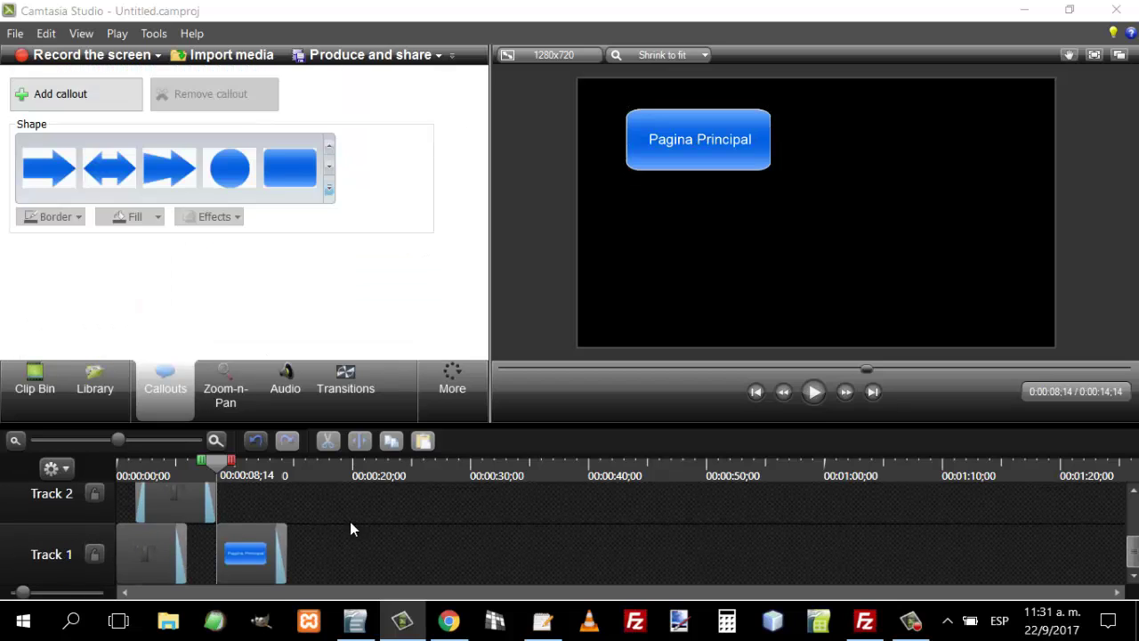
pyautogui.moveTo(230, 566)
pyautogui.mouseDown()
pyautogui.moveTo(230, 488)
pyautogui.moveTo(230, 556)
pyautogui.mouseUp()
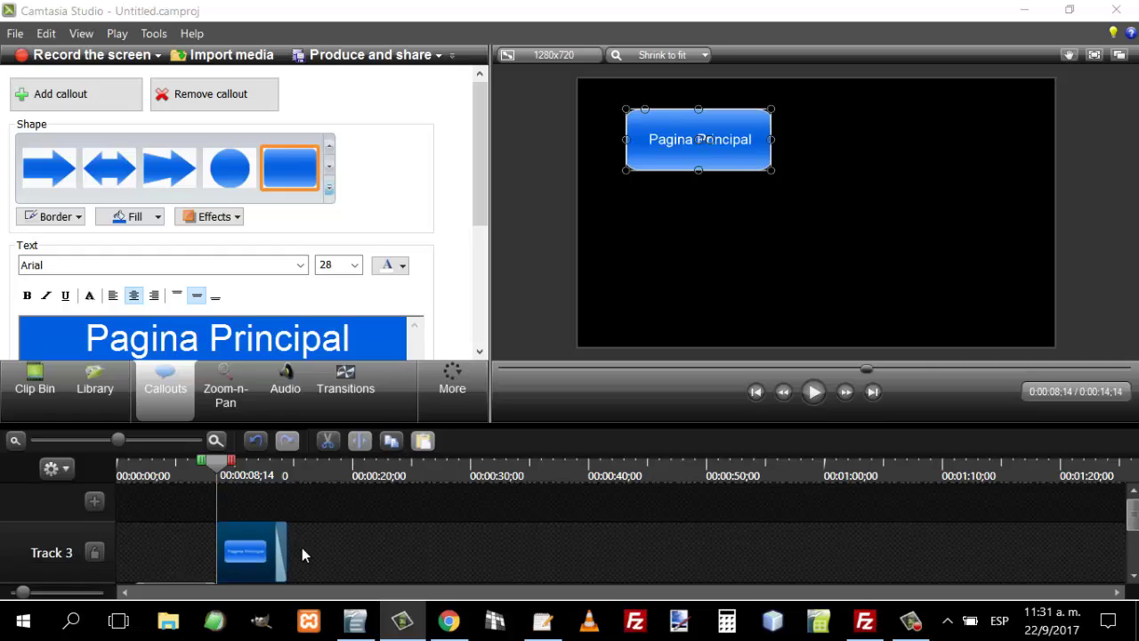
pyautogui.moveTo(286, 551); pyautogui.dragTo(776, 558)
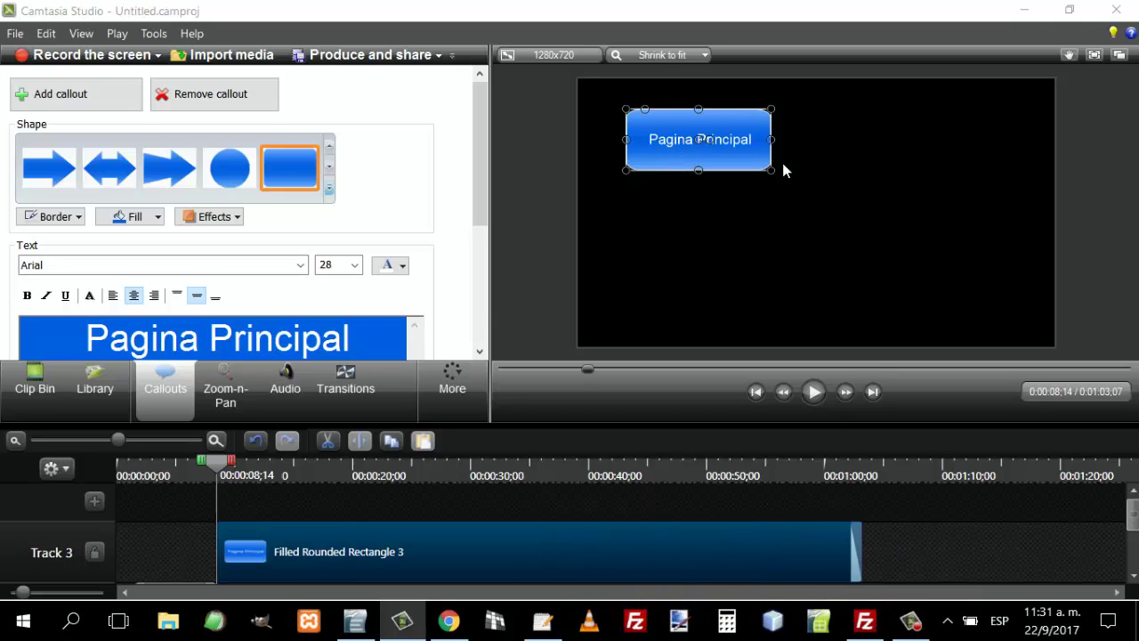
pyautogui.click(892, 532)
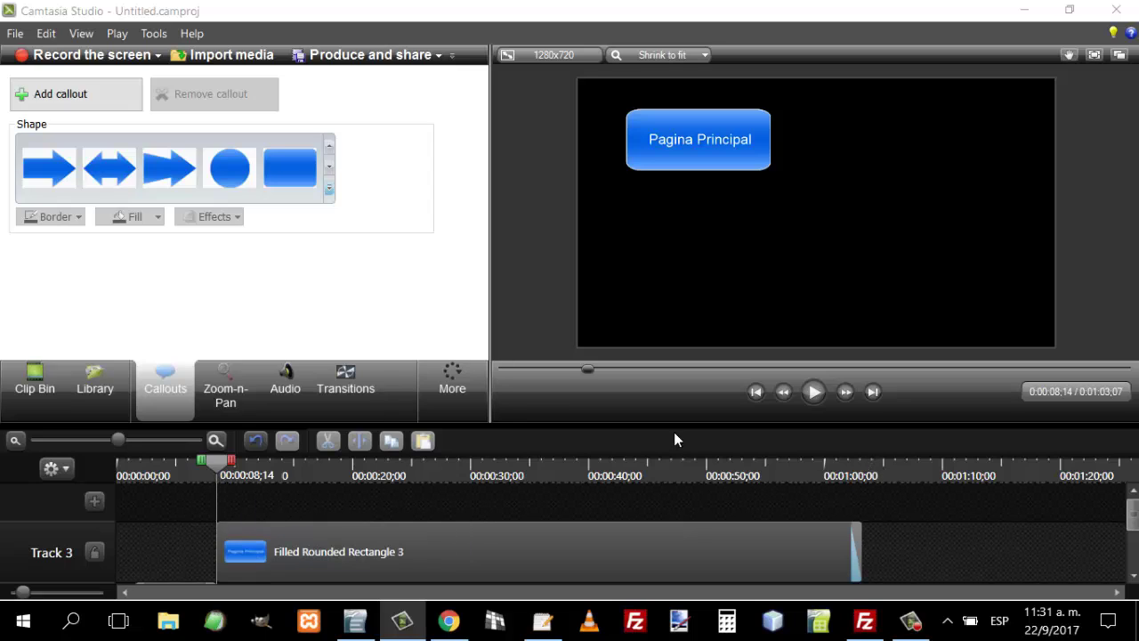
# Scrub the timeline to review the title and rectangle timing, and look through the clips on the tracks.
pyautogui.moveTo(225, 465); pyautogui.dragTo(348, 463)
pyautogui.moveTo(252, 477); pyautogui.dragTo(174, 481)
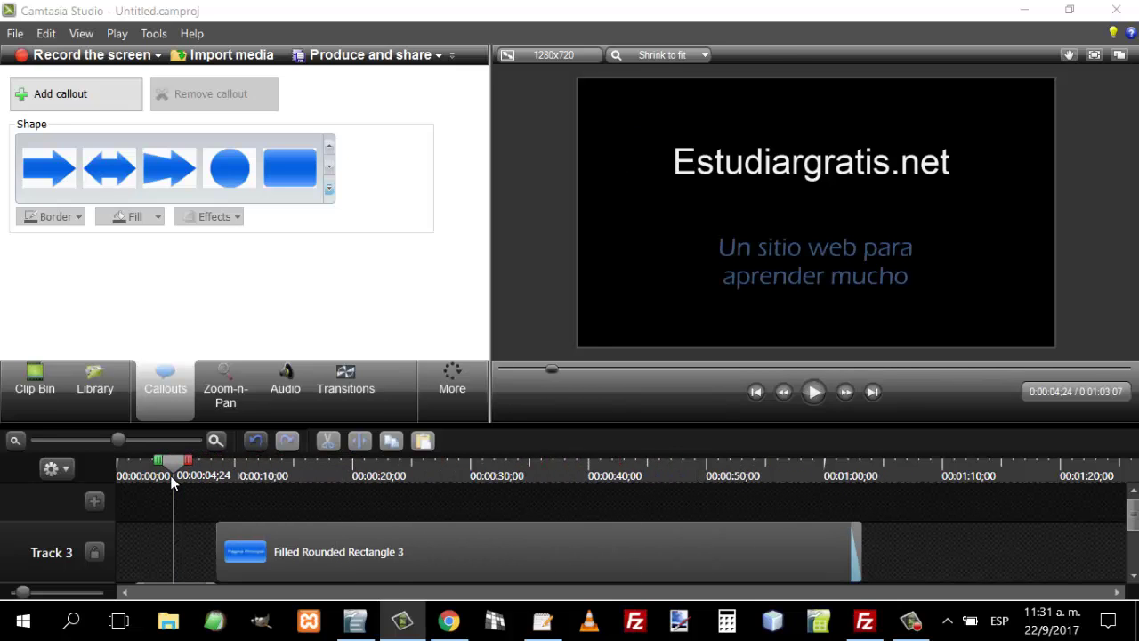
pyautogui.scroll(-3, 1134, 527)
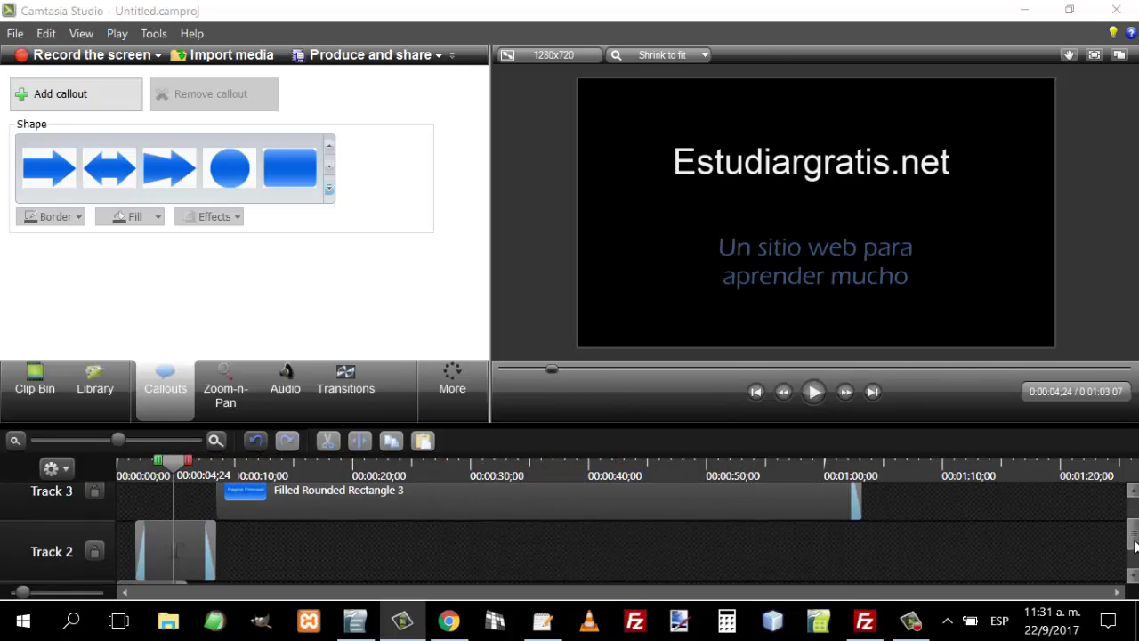
pyautogui.scroll(2, 1134, 529)
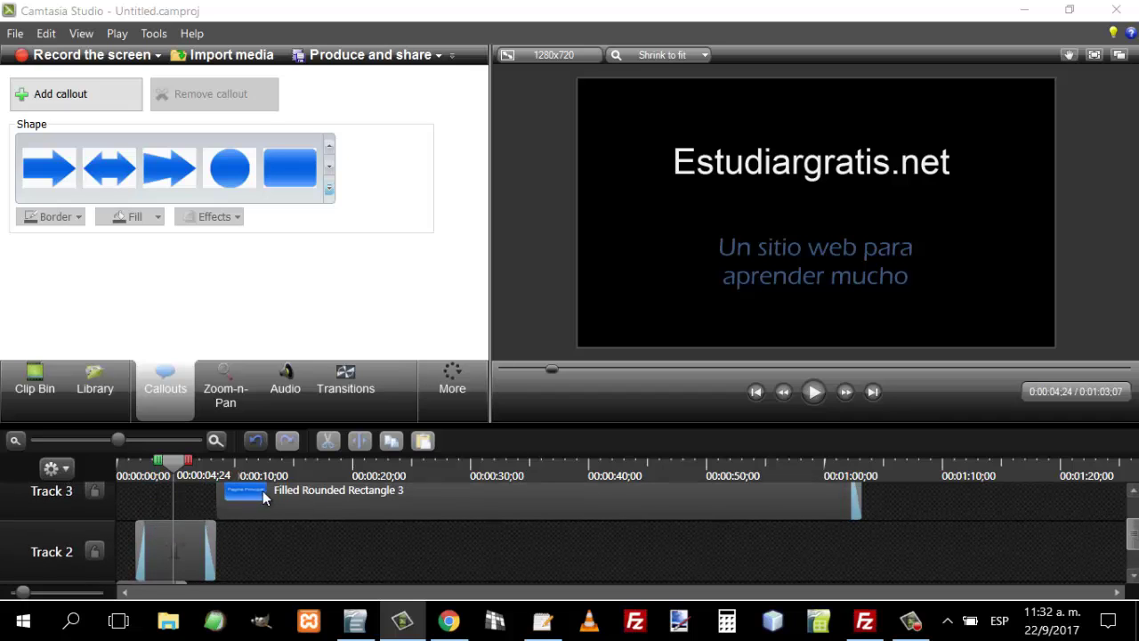
# Add a single-headed arrow callout at 0:00:08;14, running from beneath the Pagina Principal box diagonally down to the left.
pyautogui.moveTo(175, 461); pyautogui.dragTo(218, 469)
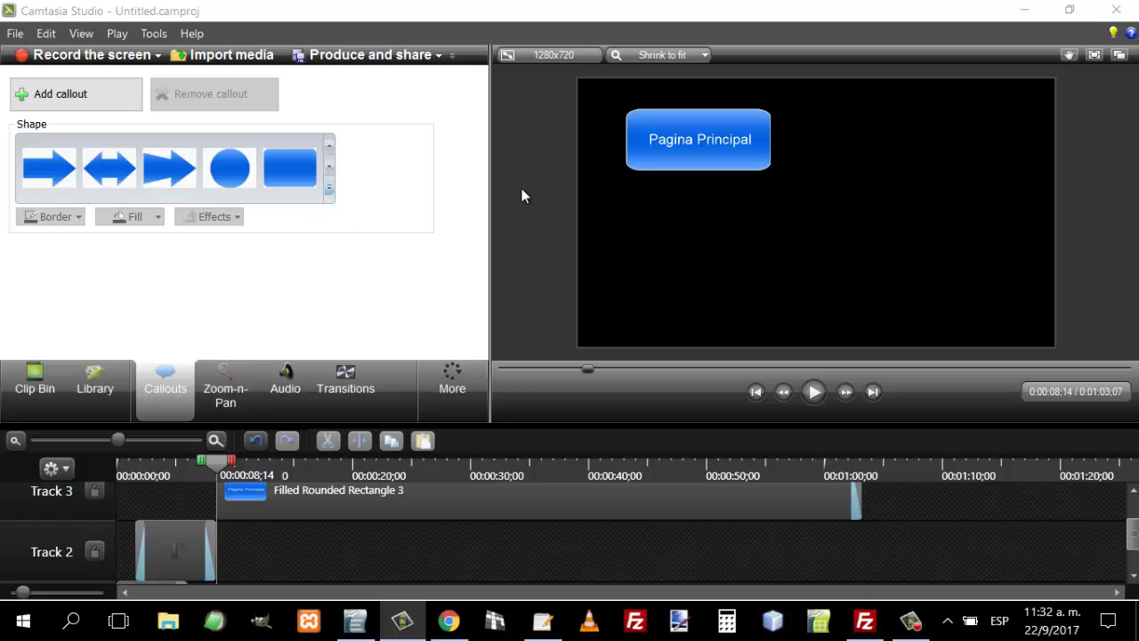
pyautogui.click(328, 189)
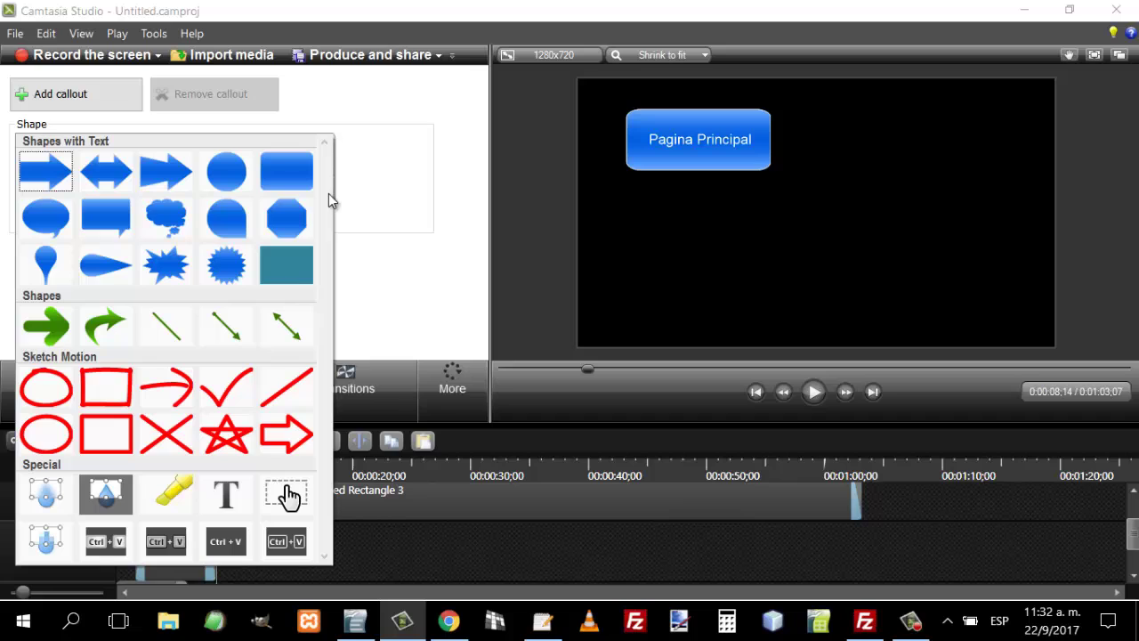
pyautogui.click(240, 336)
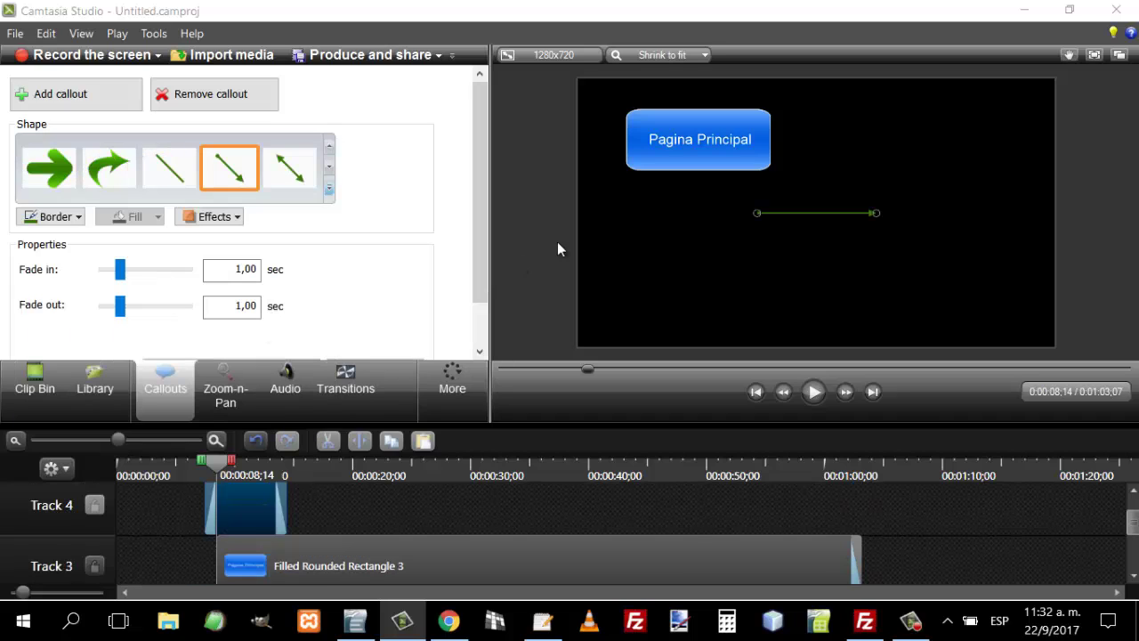
pyautogui.moveTo(755, 215); pyautogui.dragTo(676, 174)
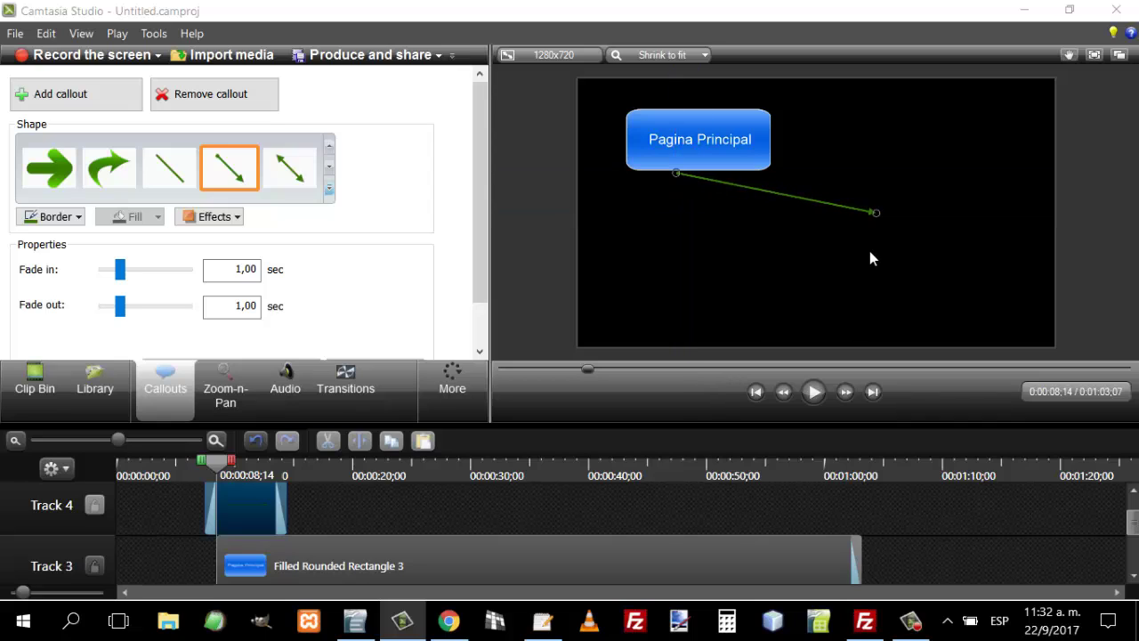
pyautogui.moveTo(877, 216); pyautogui.dragTo(628, 213)
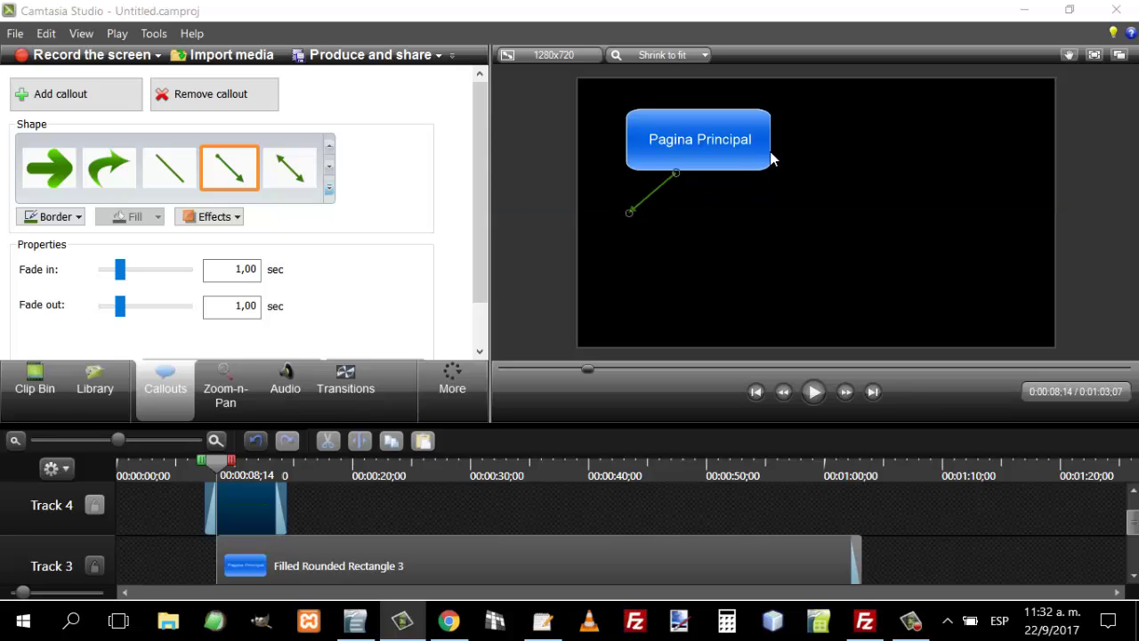
# Move the Pagina Principal box to the top centre of the canvas and reattach the arrow's start to its lower edge.
pyautogui.moveTo(737, 148); pyautogui.dragTo(846, 133)
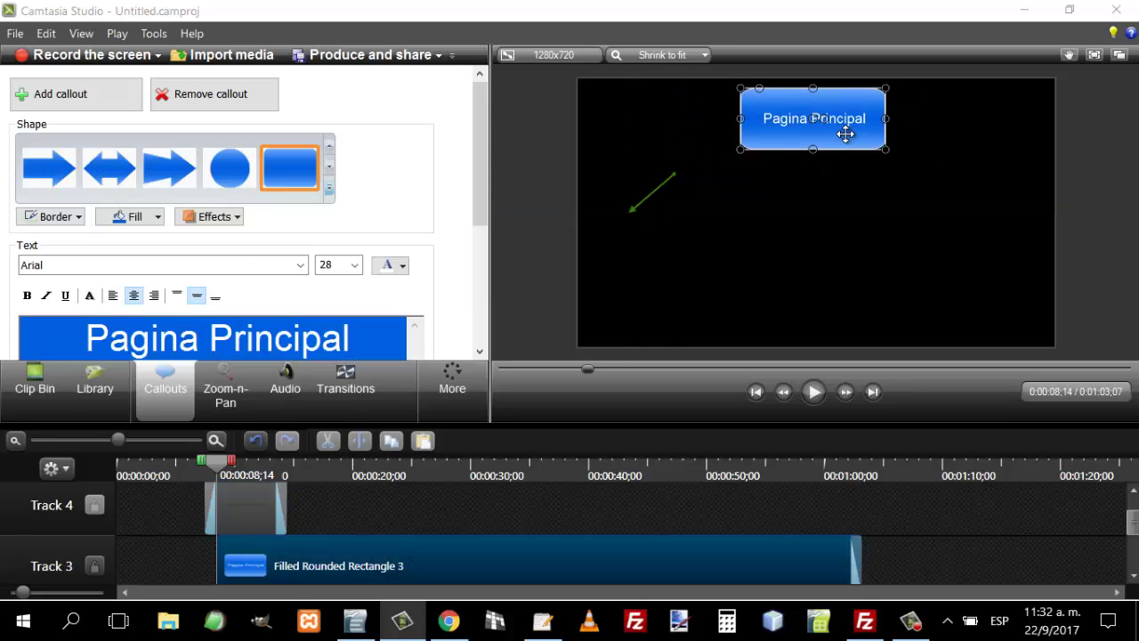
pyautogui.click(672, 173)
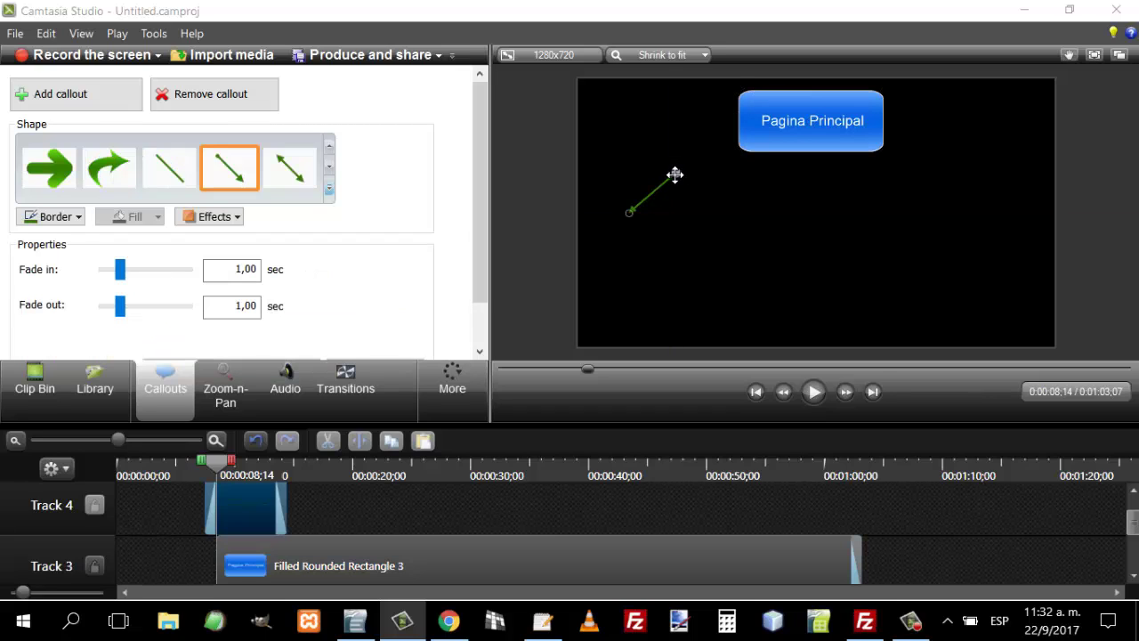
pyautogui.moveTo(678, 171); pyautogui.dragTo(768, 153)
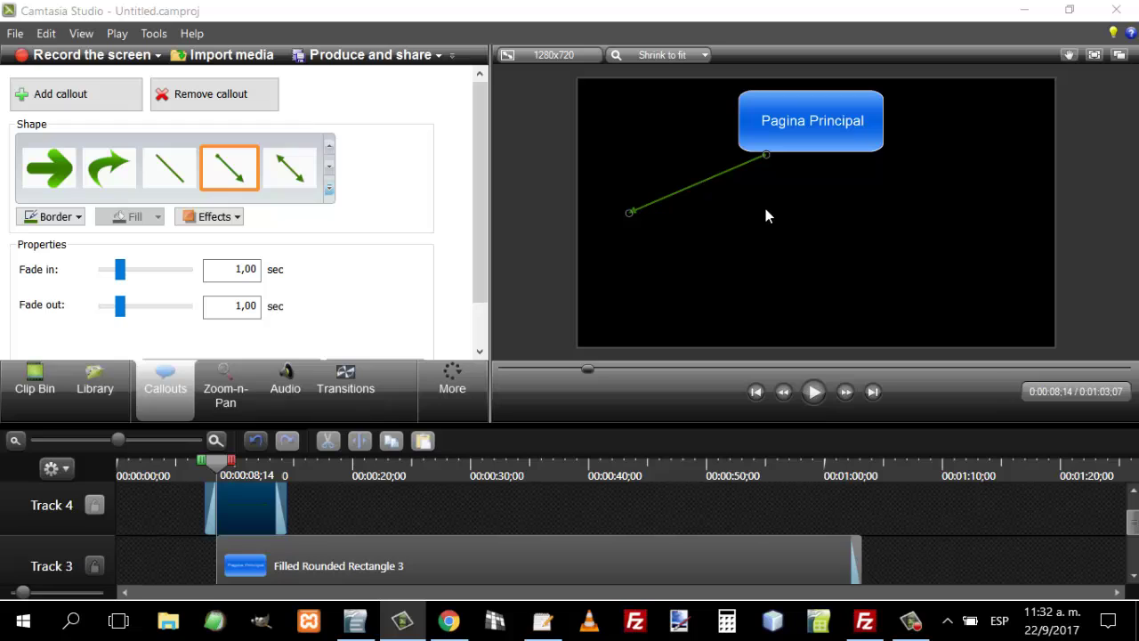
# Duplicate the arrow twice from the same start point, aiming one copy straight down and the other diagonally down to the right.
pyautogui.click(800, 226)
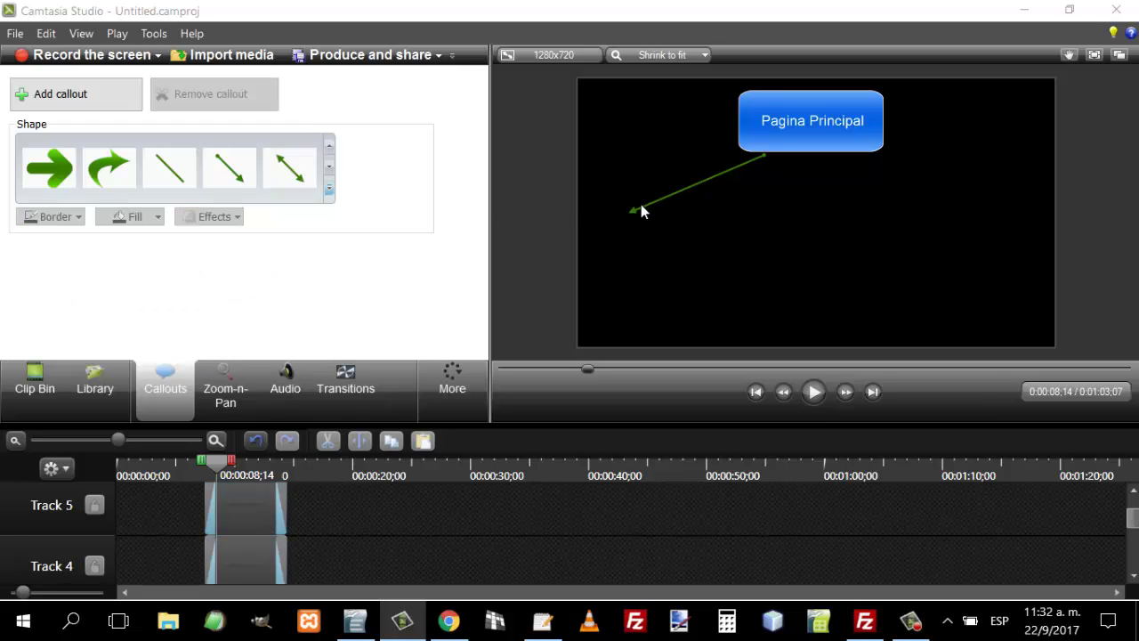
pyautogui.click(640, 212)
pyautogui.moveTo(633, 217); pyautogui.dragTo(764, 211)
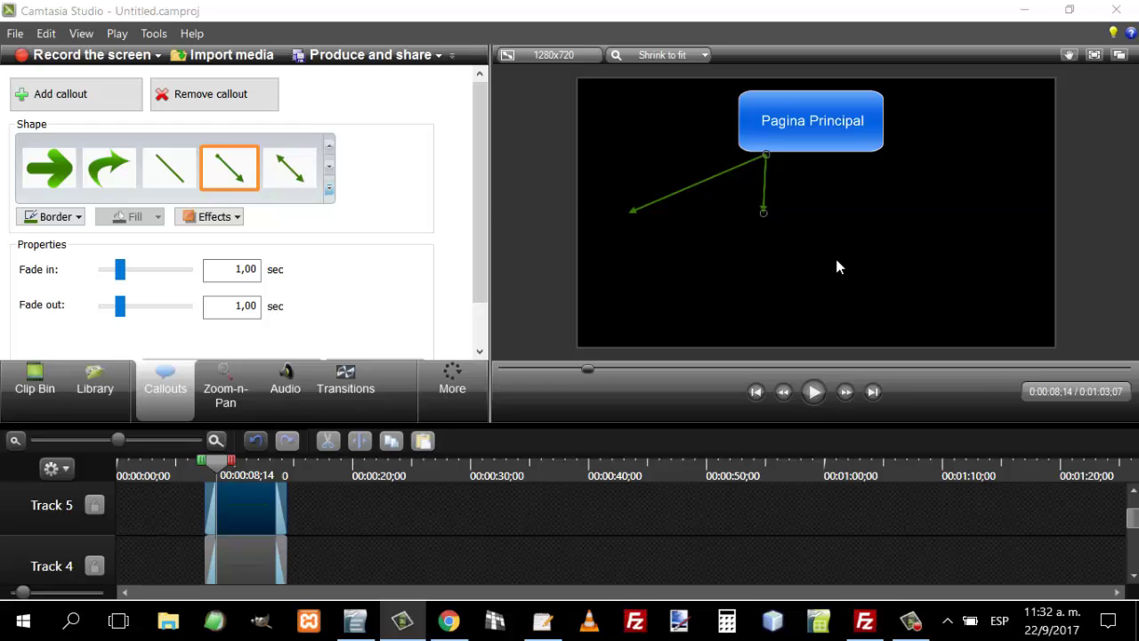
pyautogui.click(850, 225)
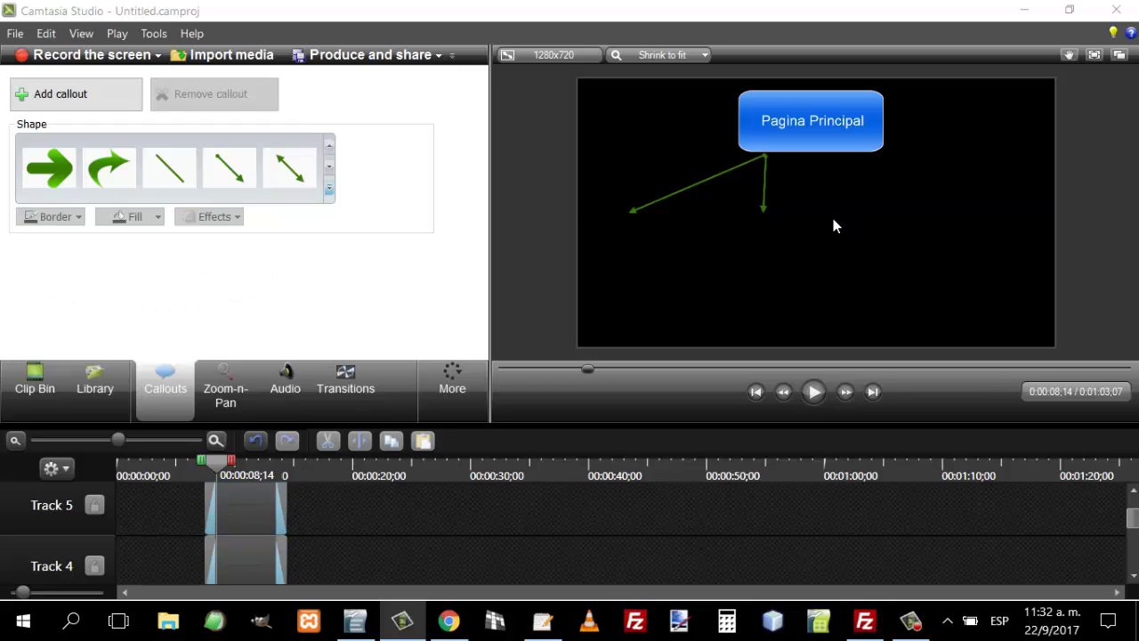
pyautogui.click(702, 213)
pyautogui.moveTo(628, 214); pyautogui.dragTo(832, 212)
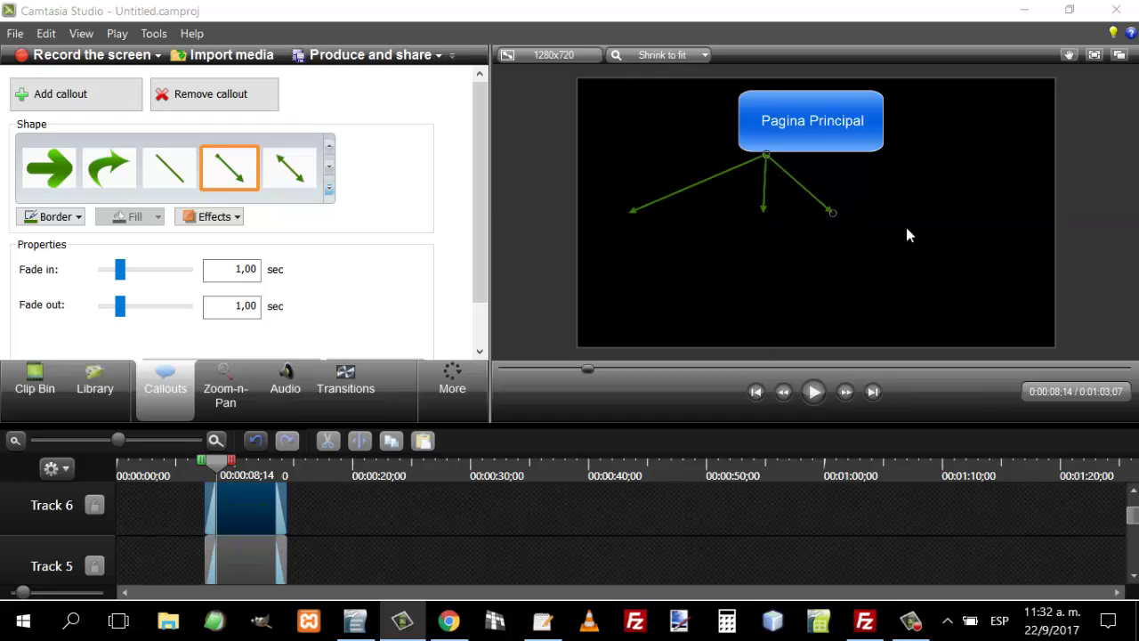
# Add a fourth arrow copy reaching toward the far right of the canvas, and nudge the third arrow slightly.
pyautogui.click(906, 213)
pyautogui.click(820, 194)
pyautogui.moveTo(628, 215); pyautogui.dragTo(970, 210)
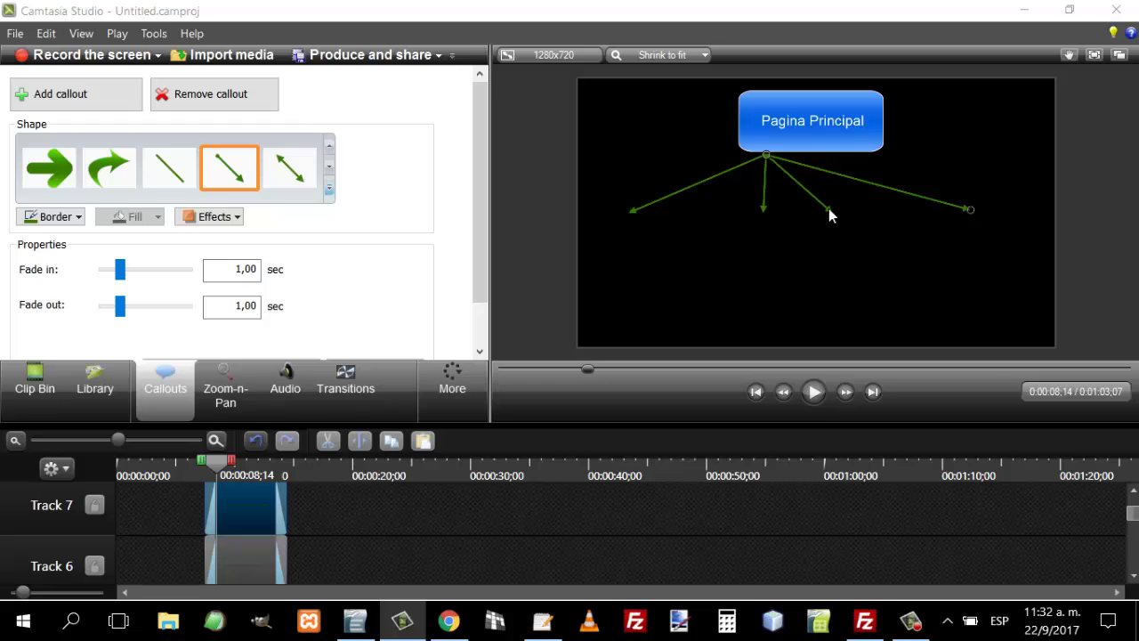
pyautogui.moveTo(830, 215)
pyautogui.mouseDown()
pyautogui.moveTo(844, 208)
pyautogui.moveTo(831, 213)
pyautogui.mouseUp()
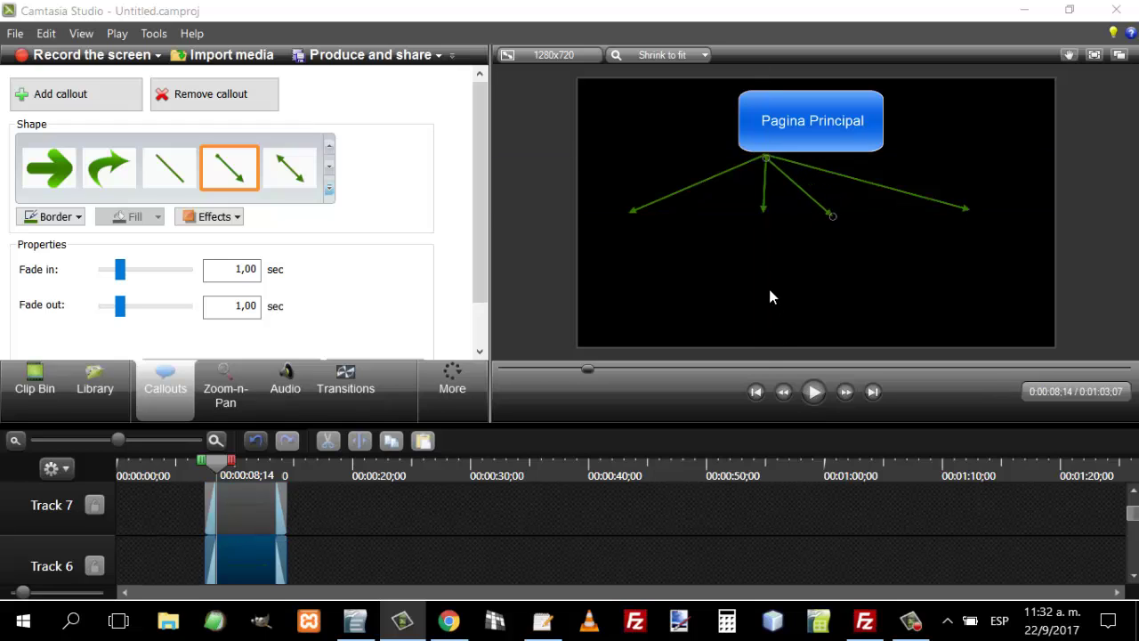
pyautogui.click(770, 276)
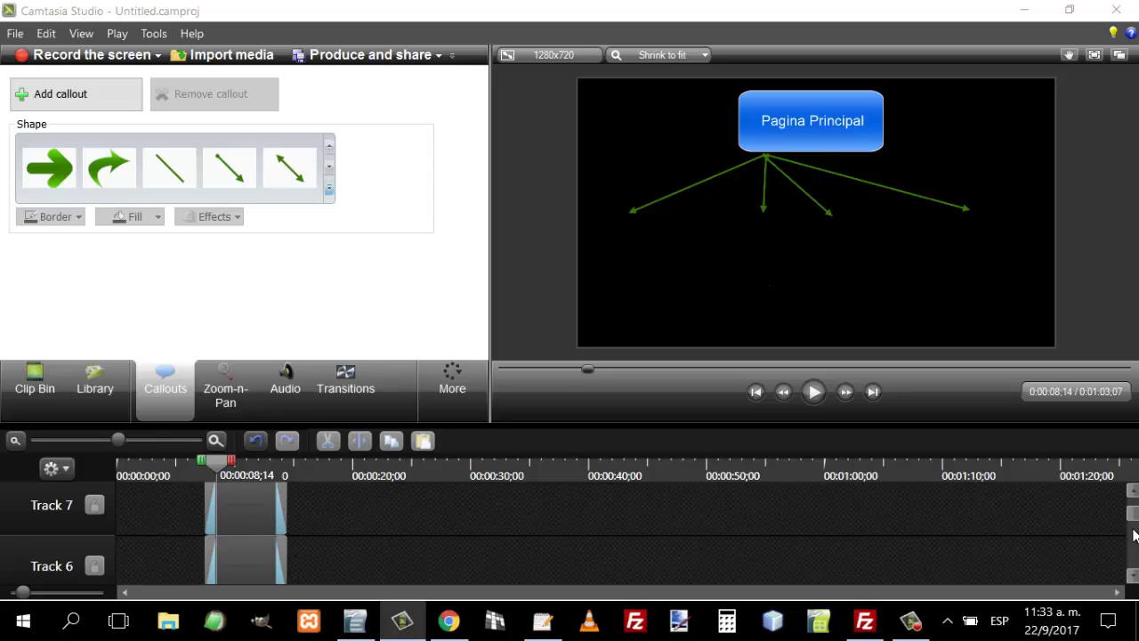
# Enlarge the timeline area, group the four arrow clips on Tracks 4 to 7, and deselect the group.
pyautogui.moveTo(1134, 516); pyautogui.dragTo(1134, 552)
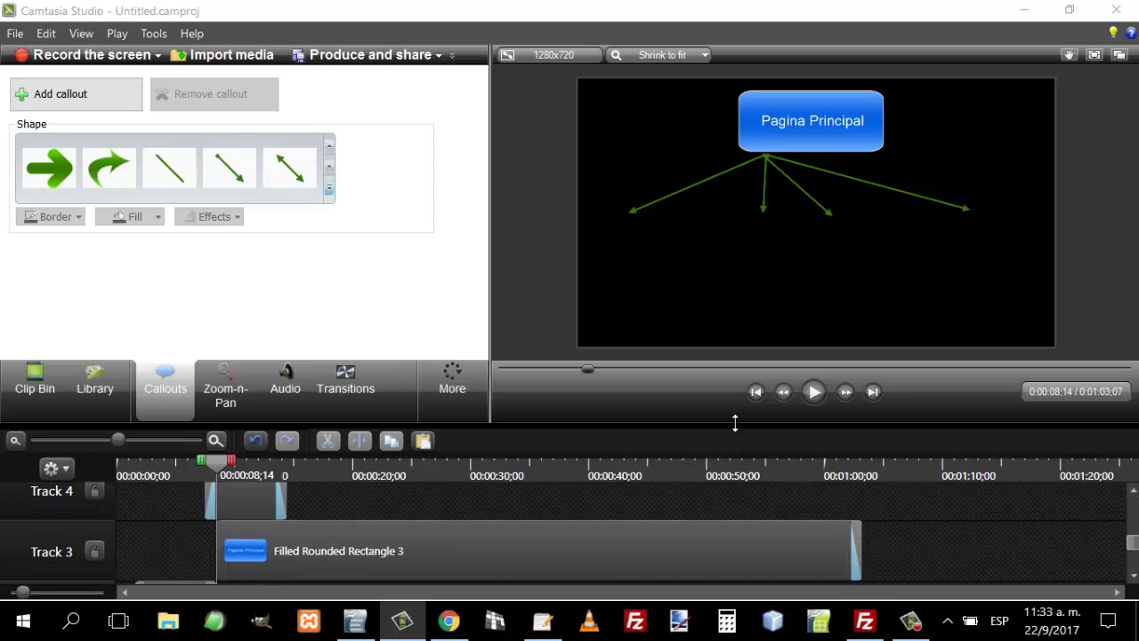
pyautogui.moveTo(735, 422); pyautogui.dragTo(727, 213)
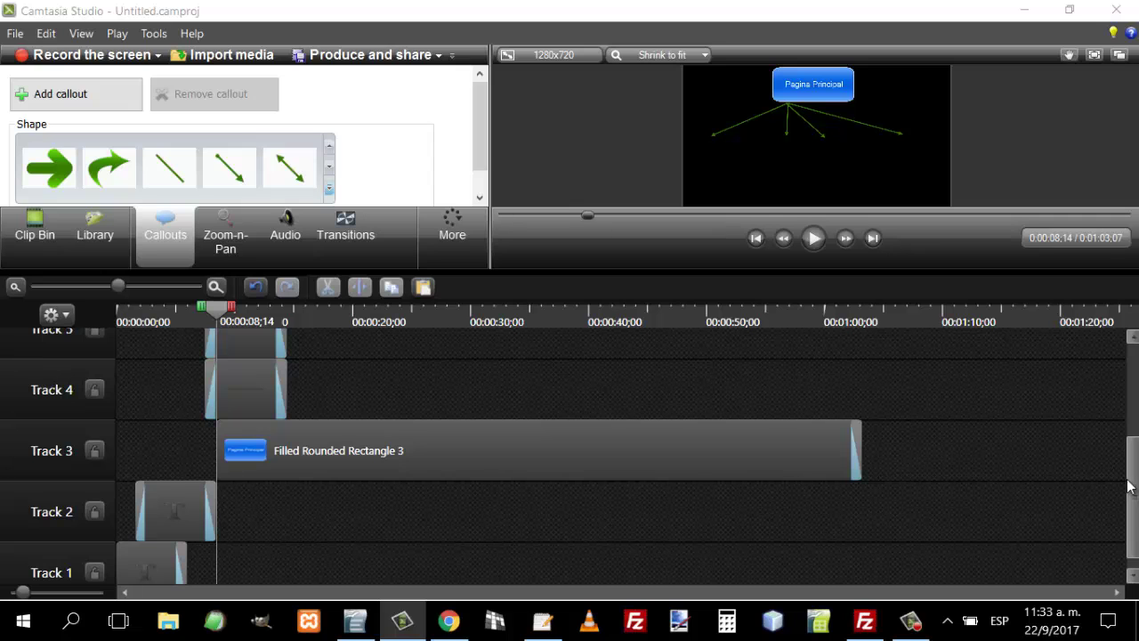
pyautogui.moveTo(1127, 452); pyautogui.dragTo(1132, 412)
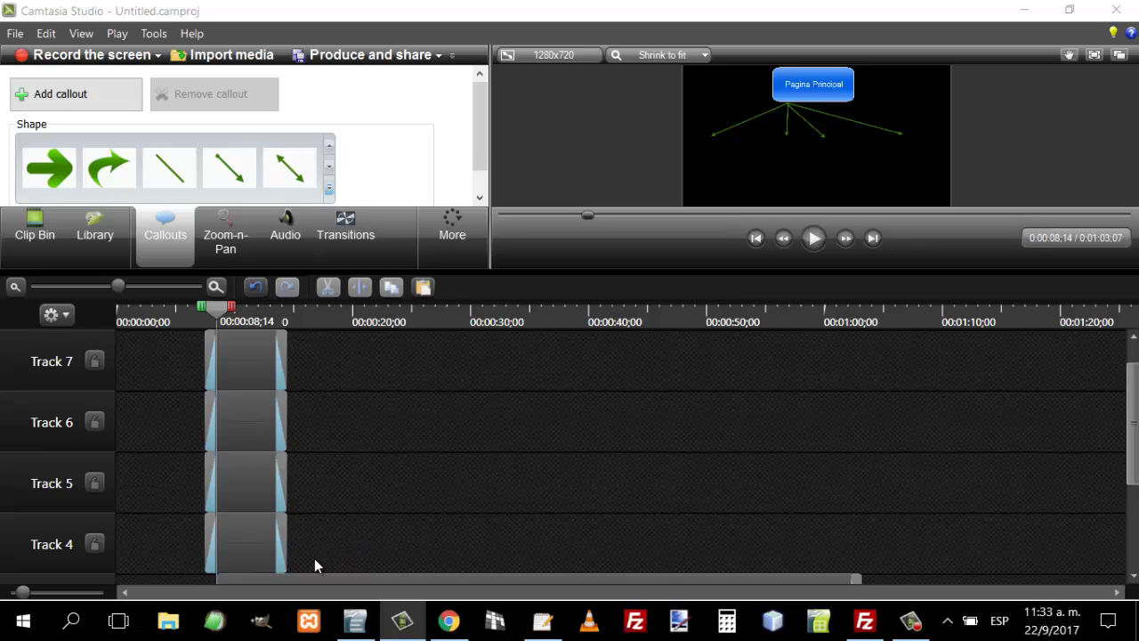
pyautogui.moveTo(318, 564); pyautogui.dragTo(217, 393)
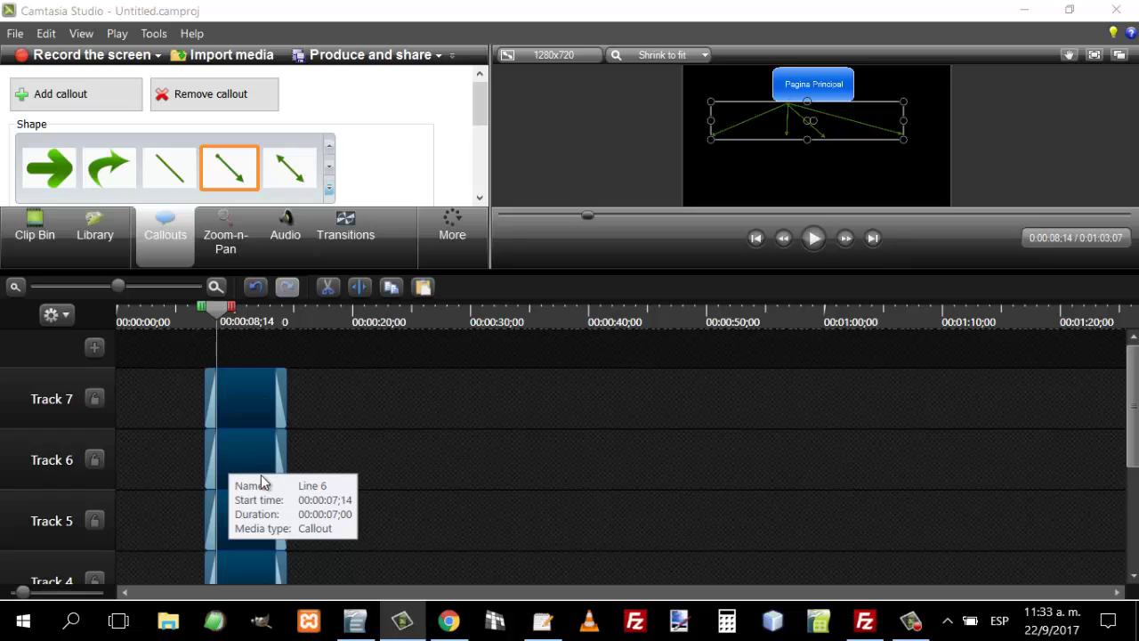
pyautogui.hotkey('ctrl', 'g')
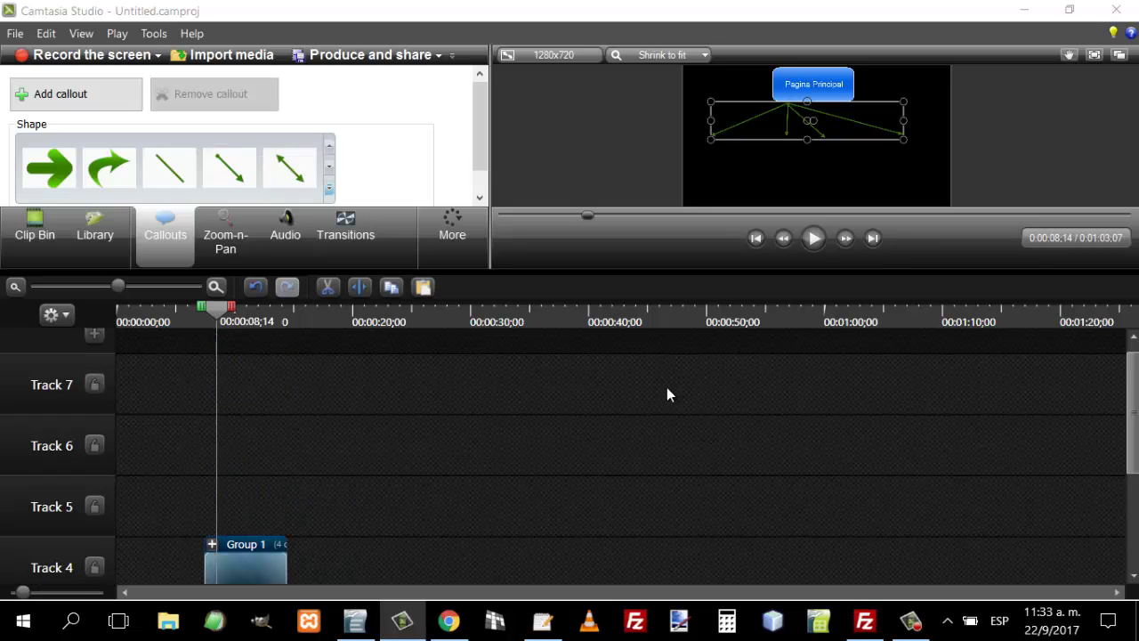
pyautogui.click(491, 505)
pyautogui.moveTo(1132, 394); pyautogui.dragTo(1132, 449)
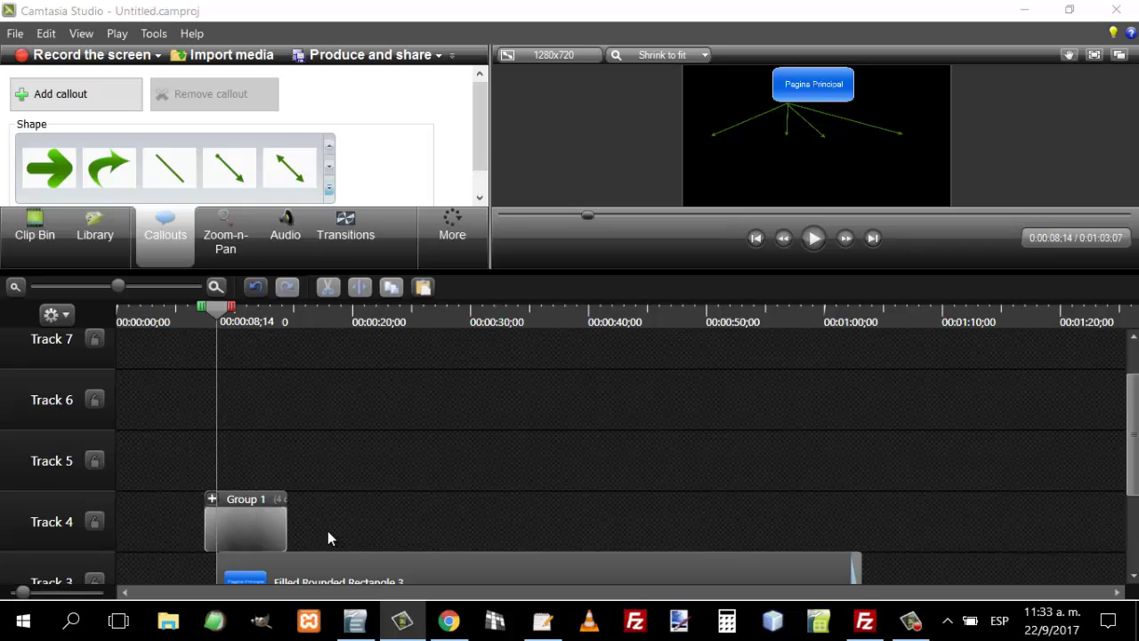
pyautogui.moveTo(572, 523); pyautogui.dragTo(489, 337)
pyautogui.moveTo(561, 536); pyautogui.dragTo(488, 383)
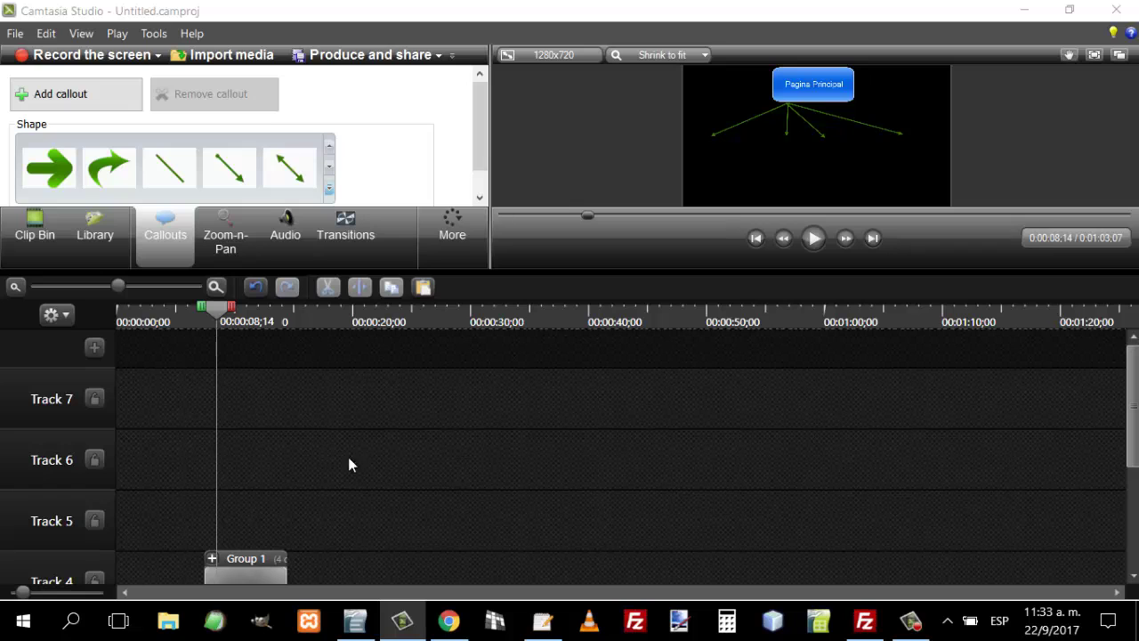
pyautogui.scroll(-3, 365, 472)
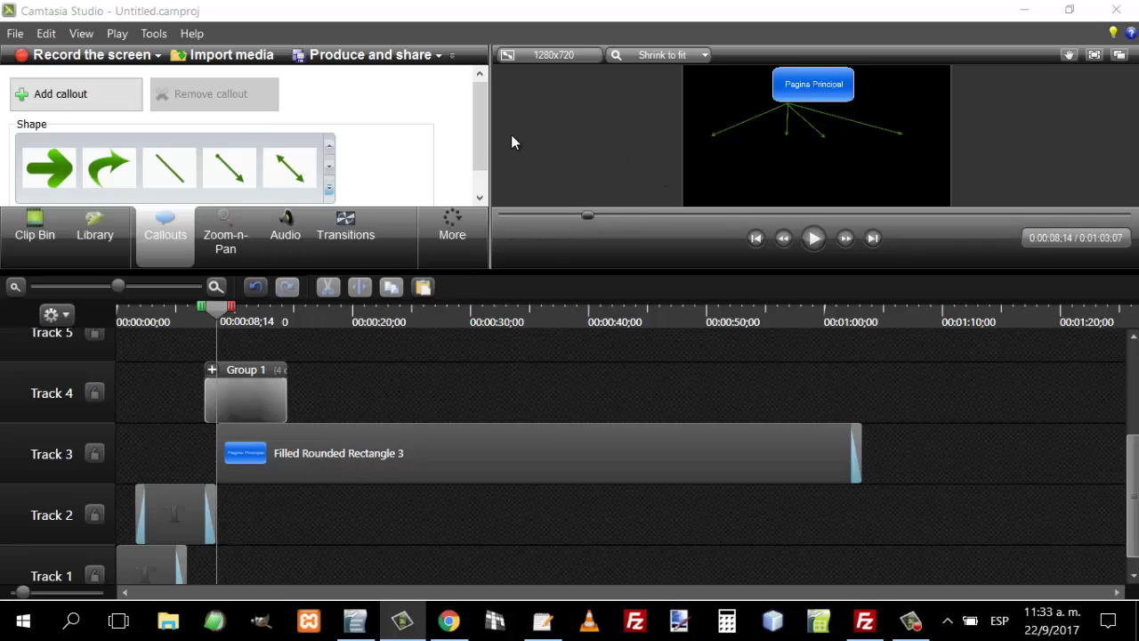
# Add a filled rounded rectangle labeled "Curso de guitarra" beneath the leftmost arrow's tip, and deselect it.
pyautogui.scroll(-1, 481, 143)
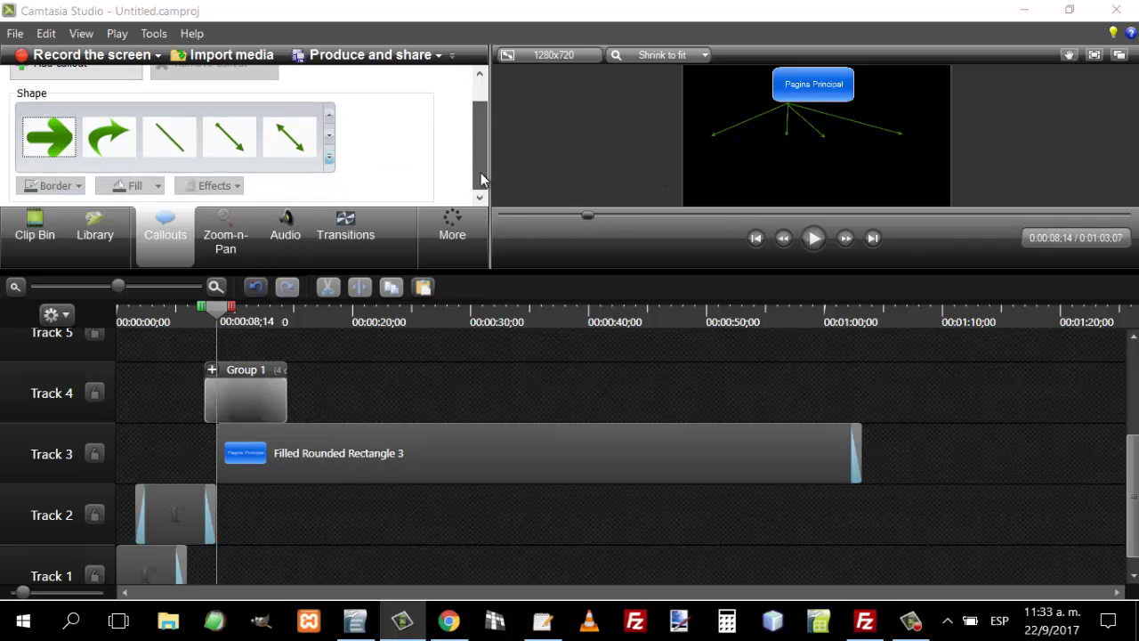
pyautogui.click(331, 156)
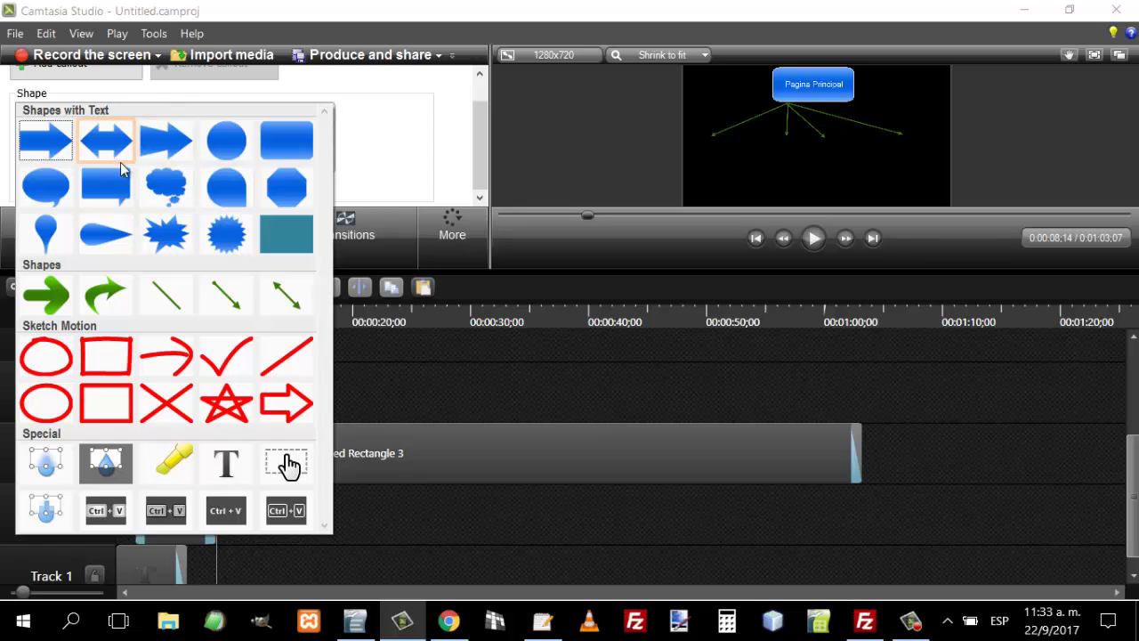
pyautogui.click(289, 146)
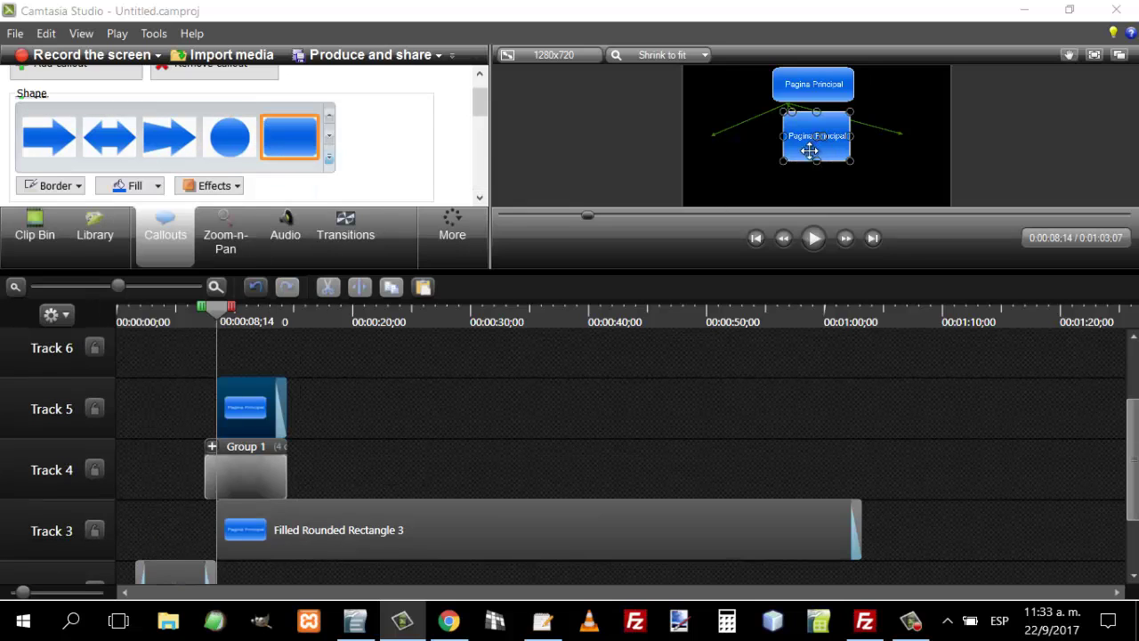
pyautogui.moveTo(812, 144); pyautogui.dragTo(756, 166)
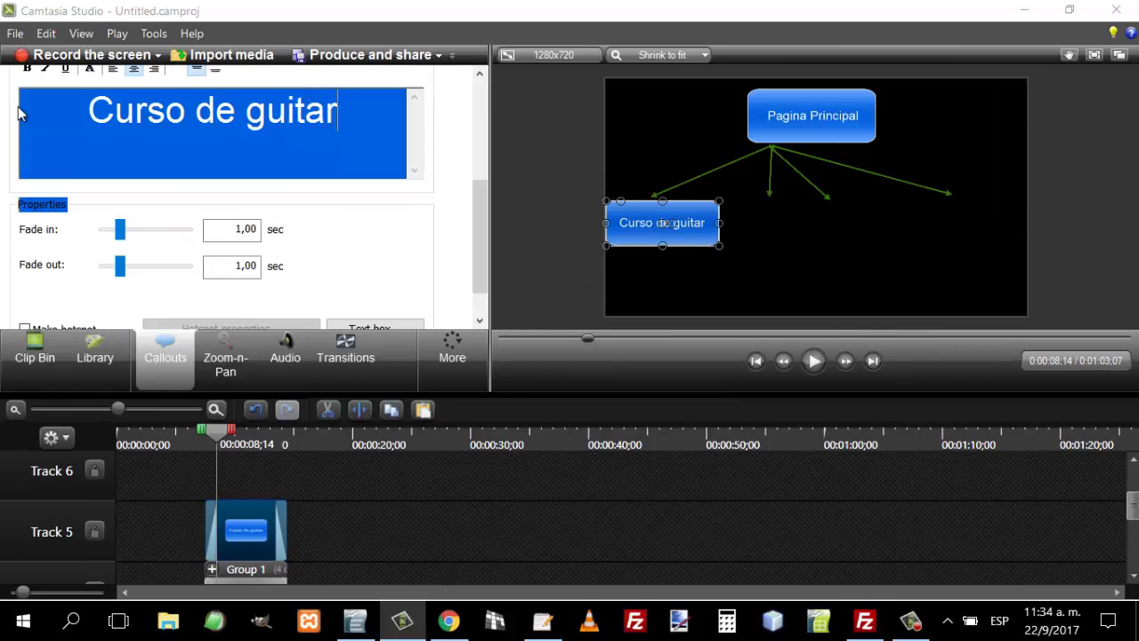
pyautogui.write('ra')
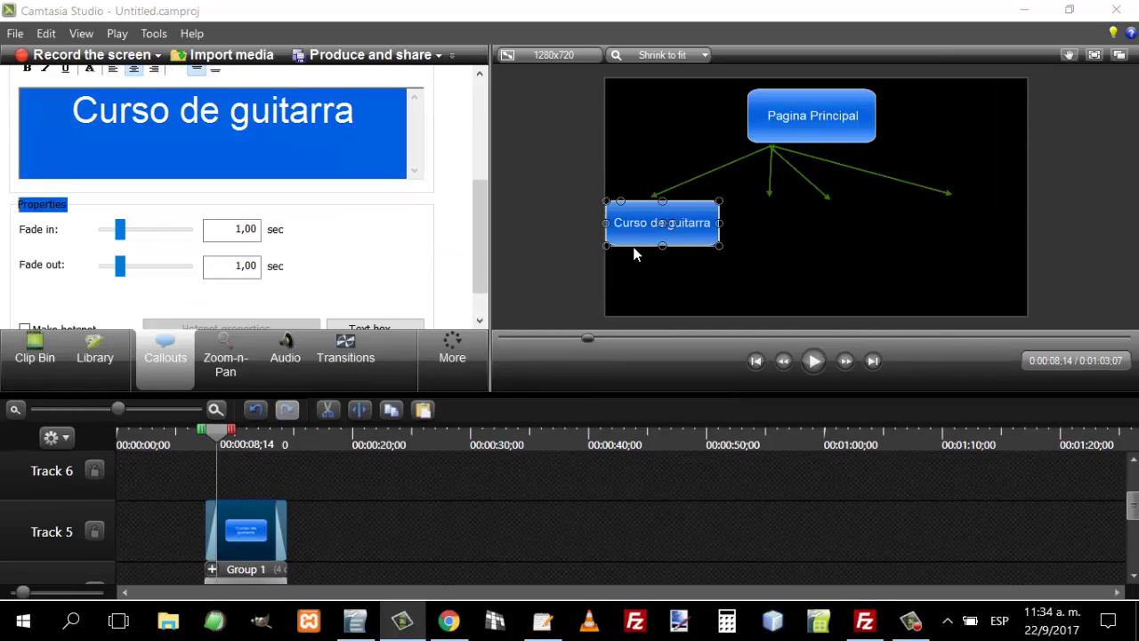
pyautogui.click(893, 246)
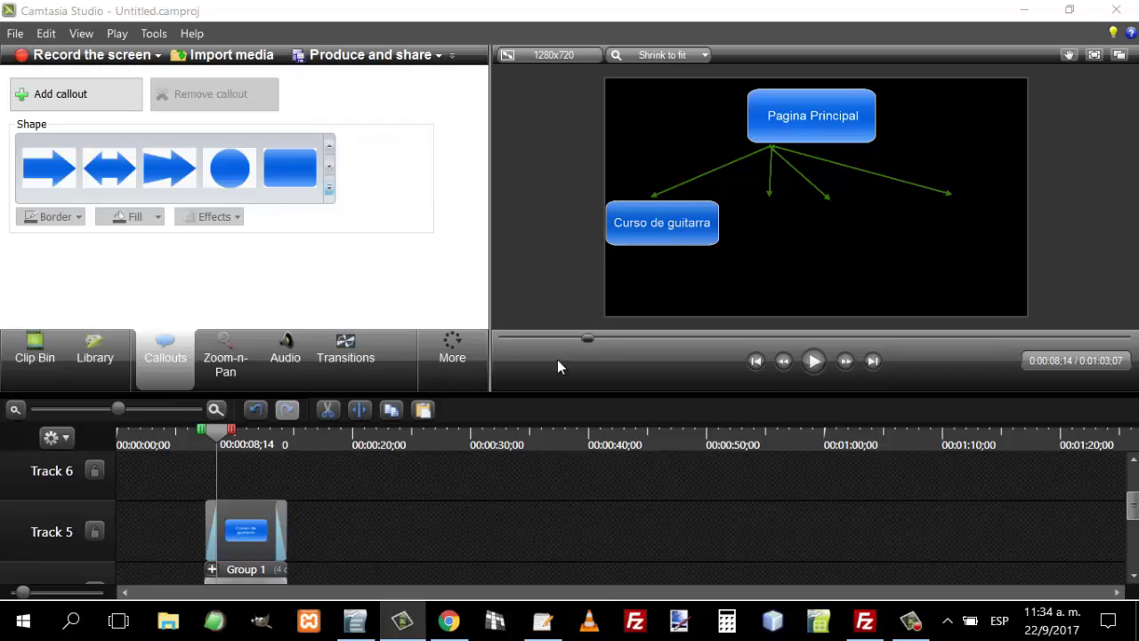
# Duplicate the Curso de guitarra box and place the copy beside it under the two middle arrows.
pyautogui.click(691, 230)
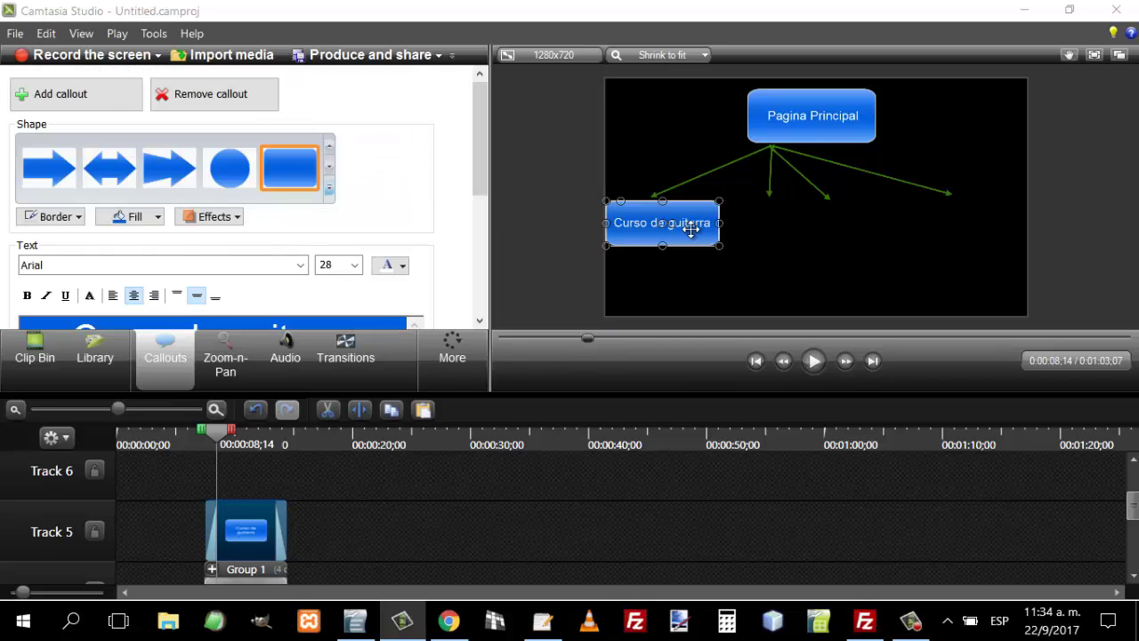
pyautogui.hotkey('ctrl', 'v')
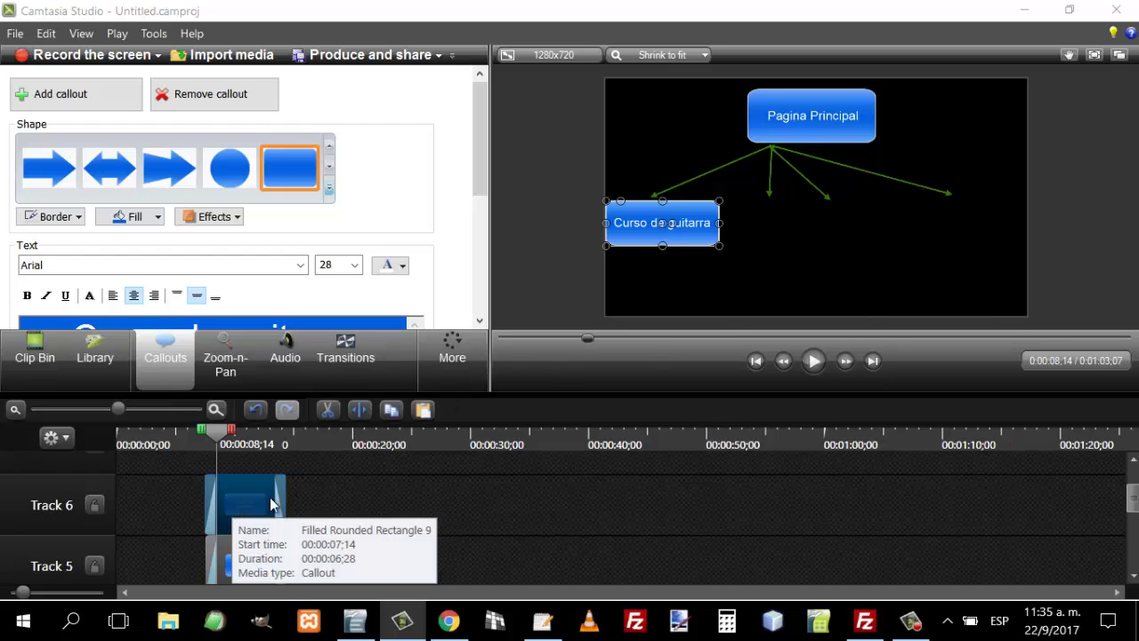
pyautogui.moveTo(694, 231); pyautogui.dragTo(829, 231)
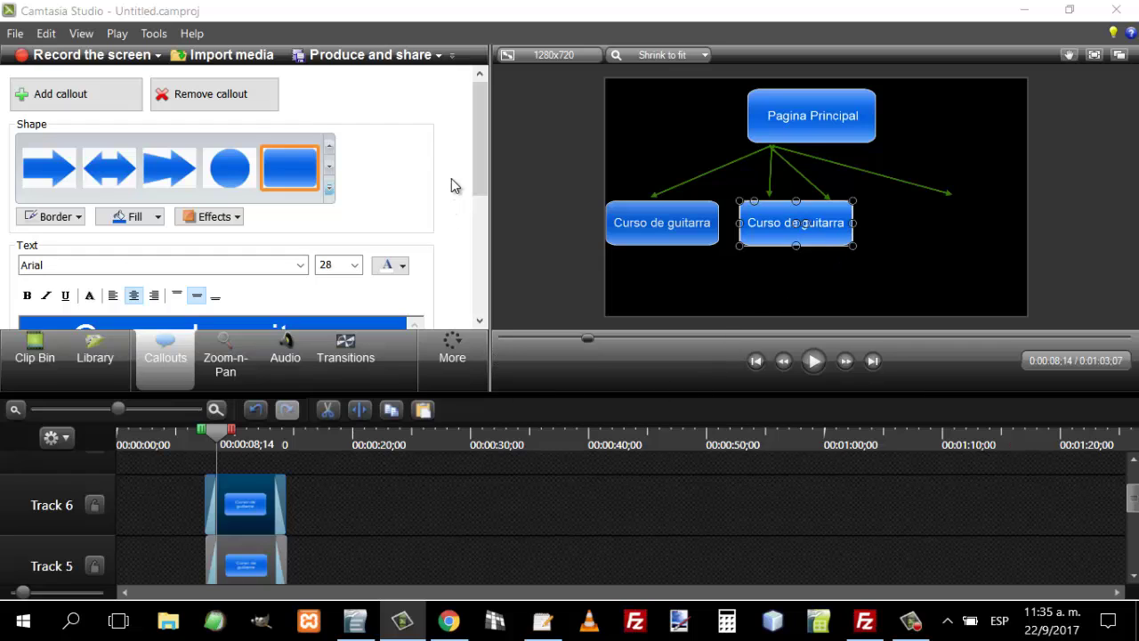
# Paste the clipboard text ahead of "Curso de guitarra" in the copied box and nudge that box slightly to the right.
pyautogui.scroll(-3, 478, 184)
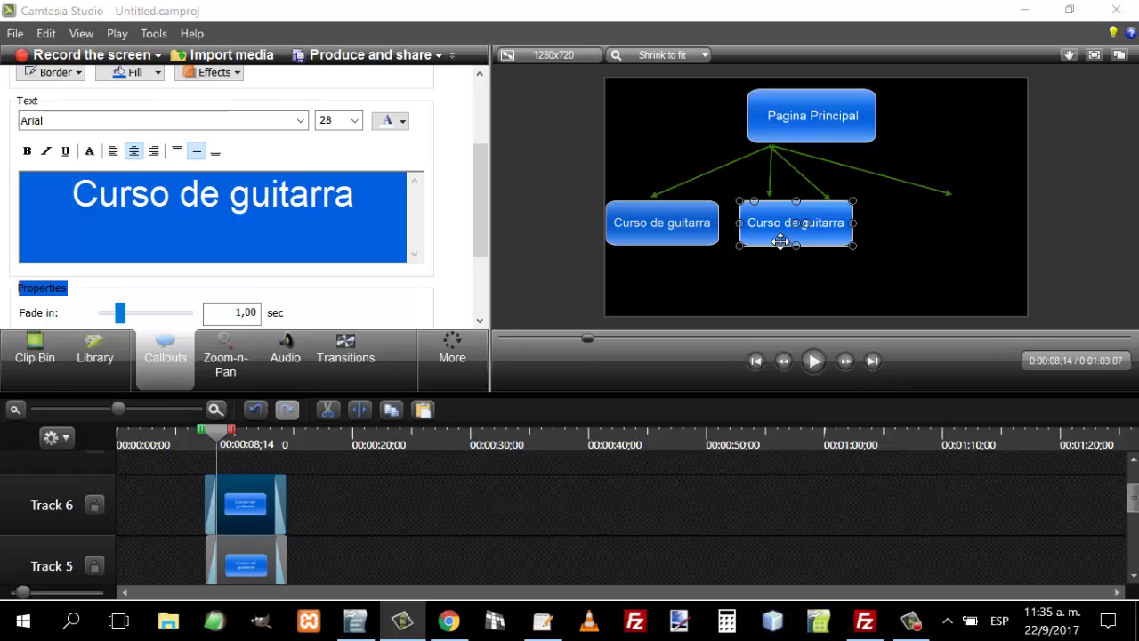
pyautogui.hotkey('ctrl', 'v')
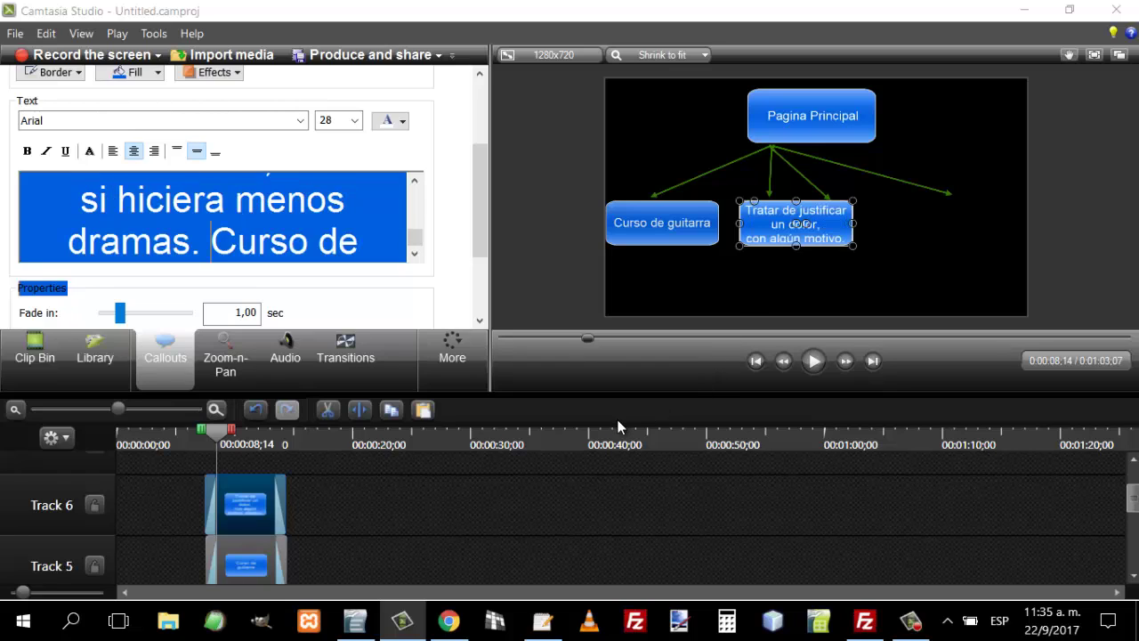
pyautogui.moveTo(771, 229)
pyautogui.mouseDown()
pyautogui.moveTo(859, 231)
pyautogui.moveTo(774, 227)
pyautogui.mouseUp()
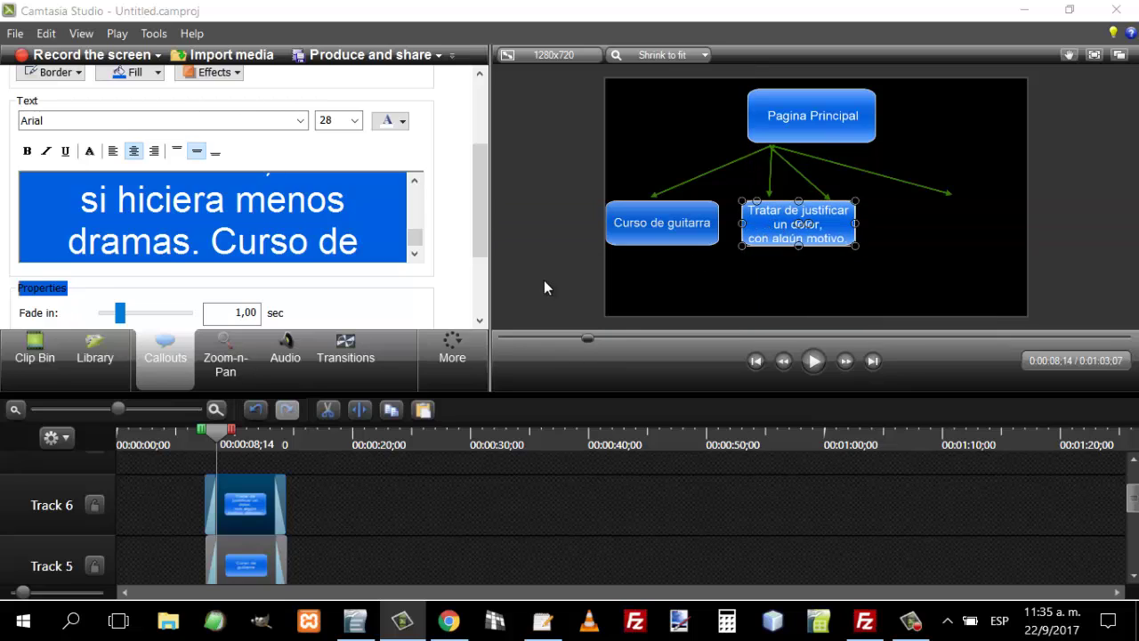
# Undo the paste in the copied box and replace its label with "Poemas".
pyautogui.hotkey('ctrl', 'y')
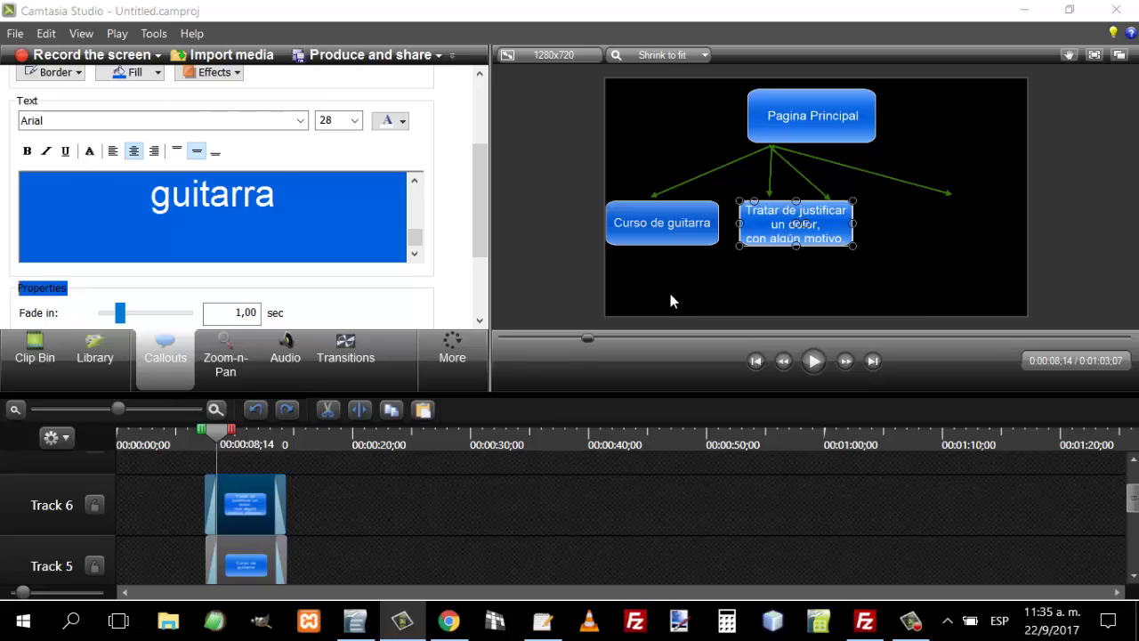
pyautogui.hotkey('ctrl', 'z')
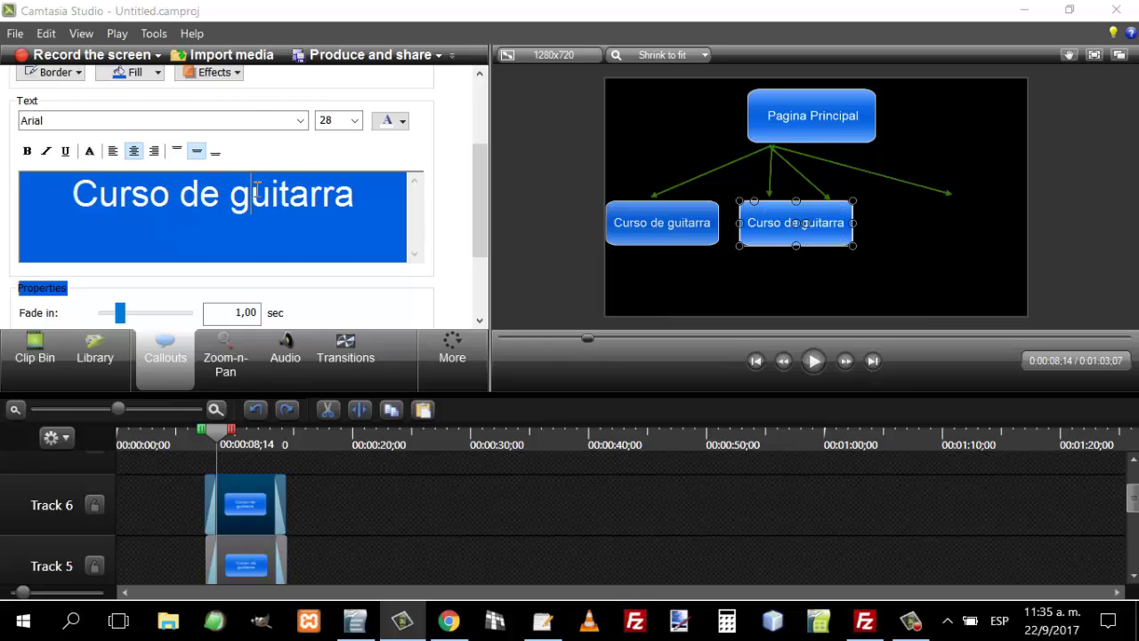
pyautogui.moveTo(307, 204); pyautogui.dragTo(8, 199)
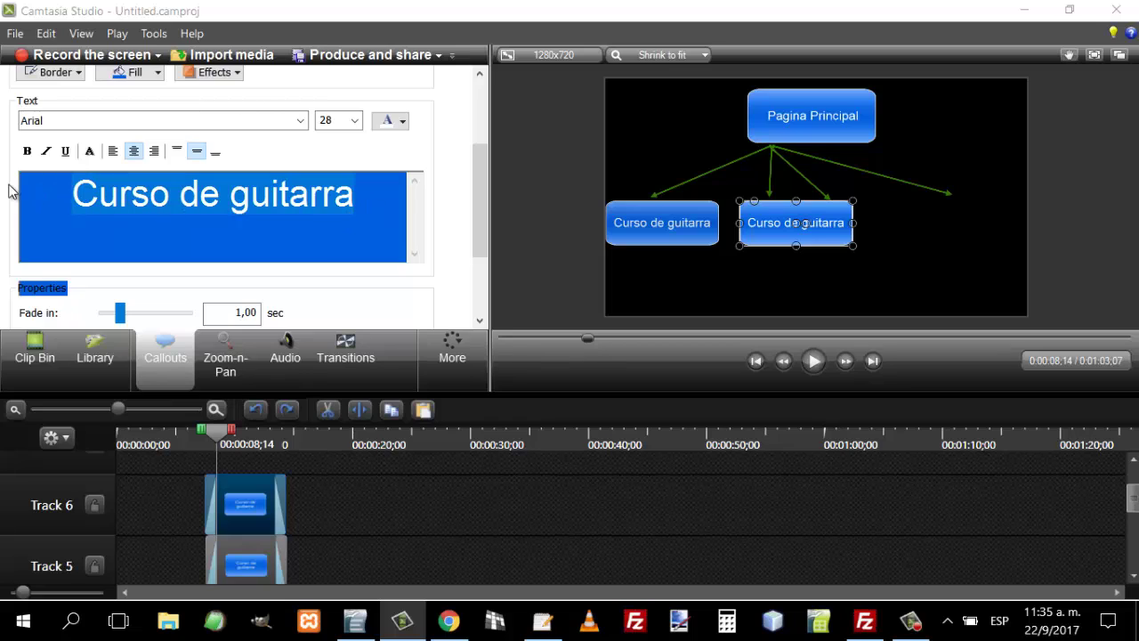
pyautogui.write('Poemas')
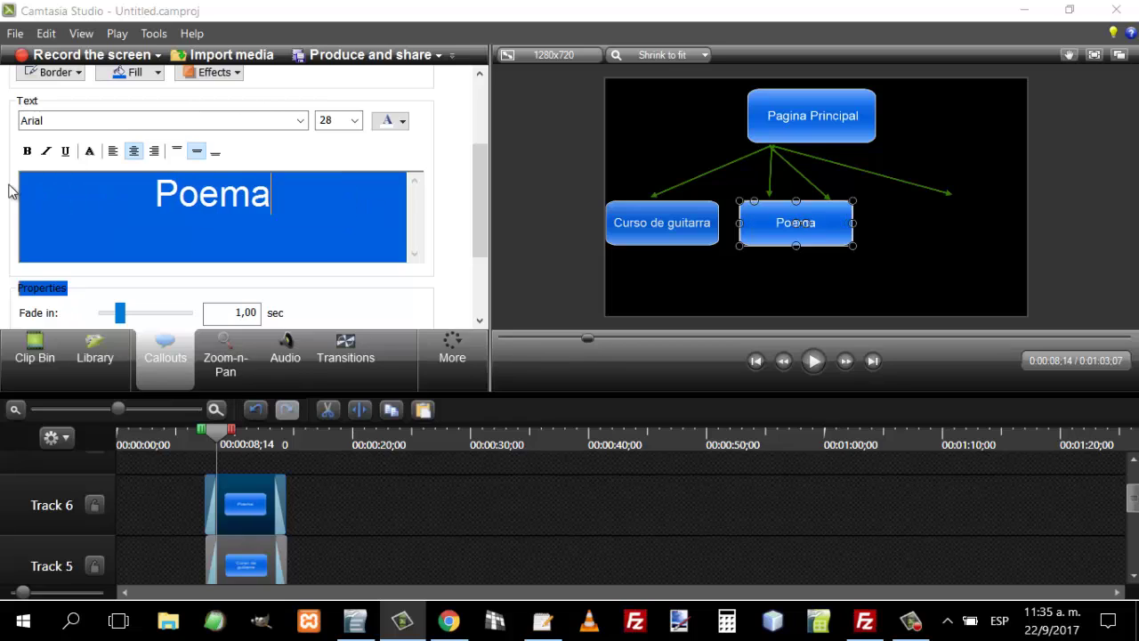
# Narrow the Poemas box from its right edge to fit its label under the second arrow, and deselect it.
pyautogui.click(872, 265)
pyautogui.click(840, 226)
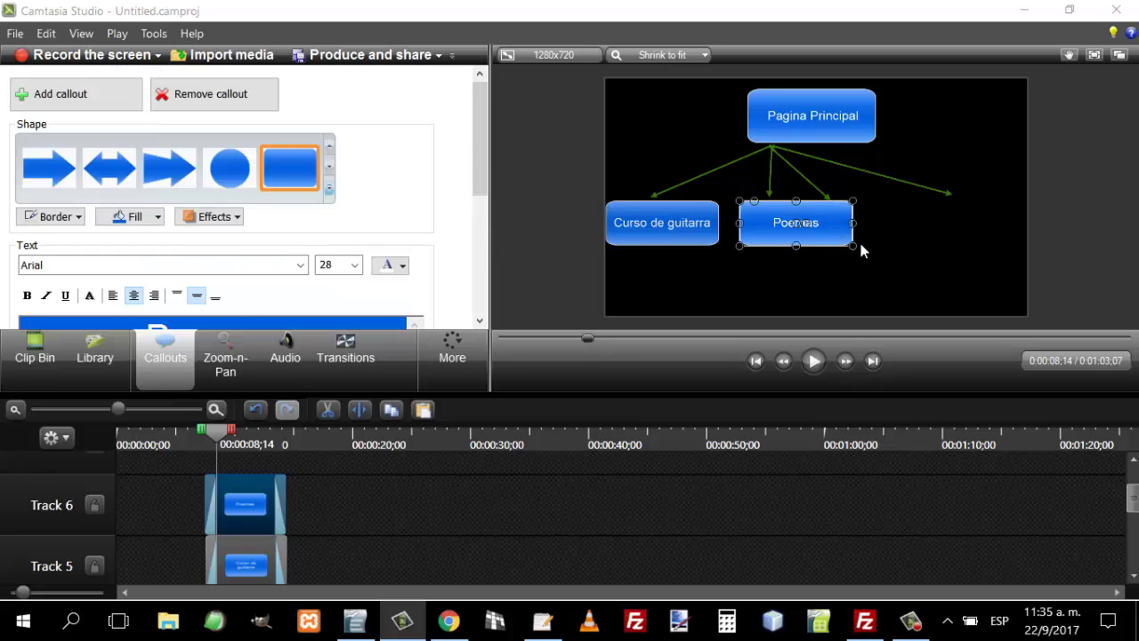
pyautogui.moveTo(853, 246); pyautogui.dragTo(800, 247)
pyautogui.click(860, 254)
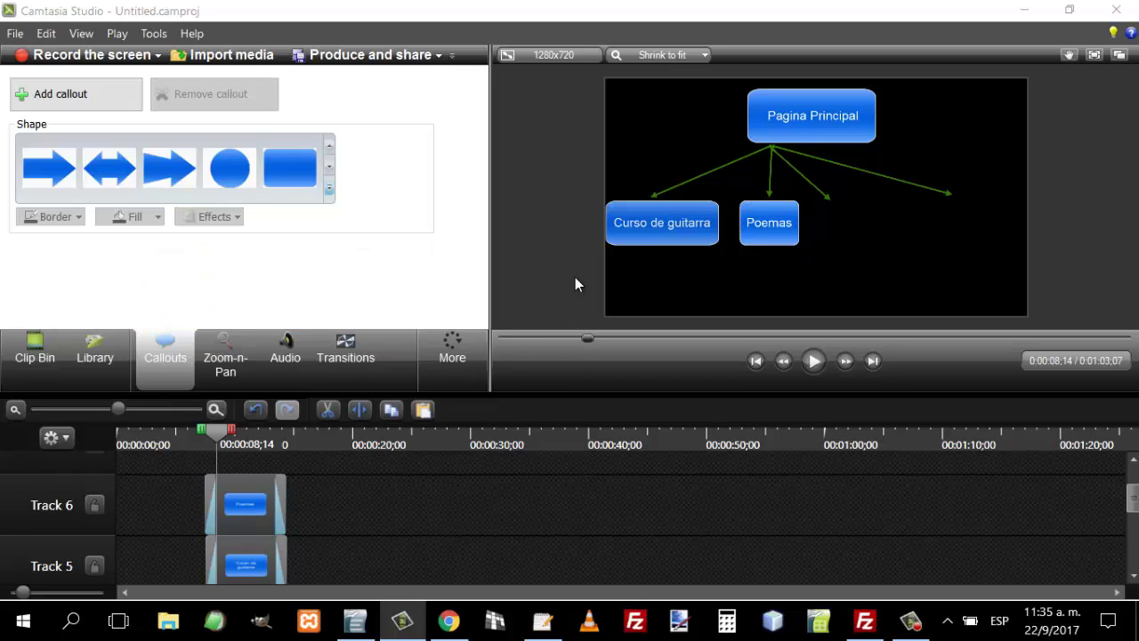
# Review the clips on the lower tracks and play the project from the beginning through the diagram's appearance.
pyautogui.scroll(-3, 246, 516)
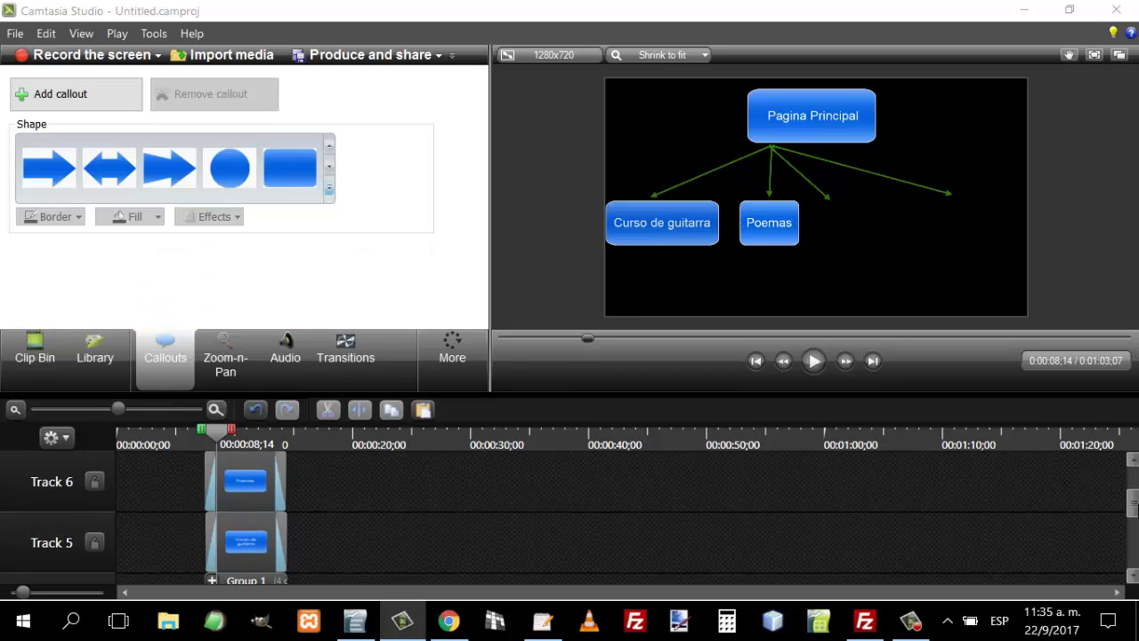
pyautogui.scroll(-2, 570, 516)
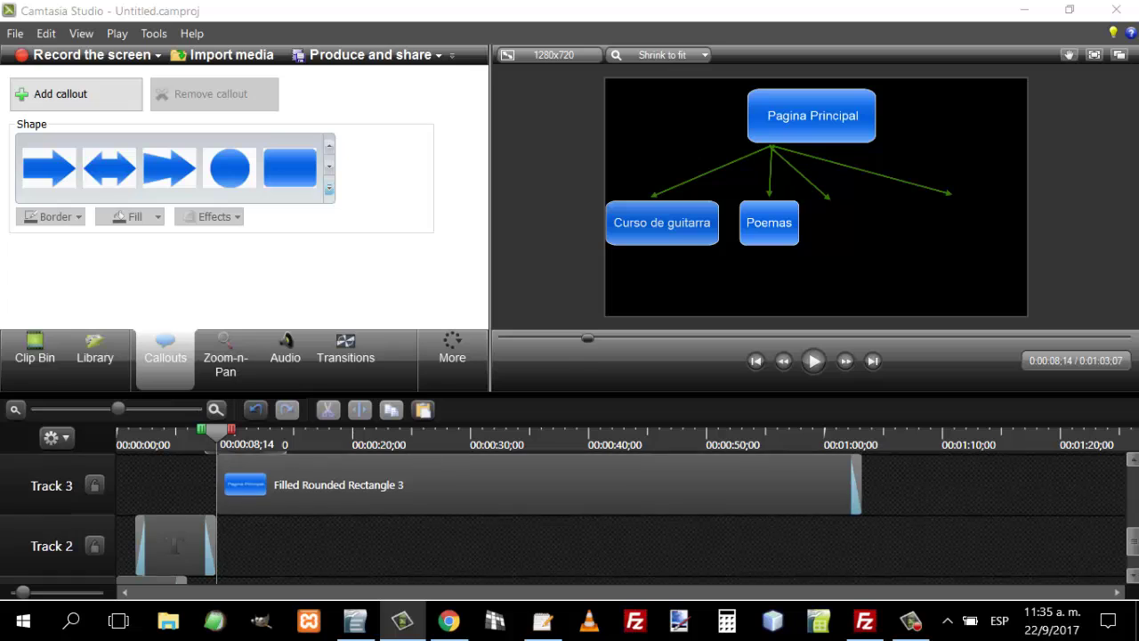
pyautogui.scroll(2, 570, 517)
pyautogui.scroll(-2, 569, 516)
pyautogui.scroll(-2, 569, 516)
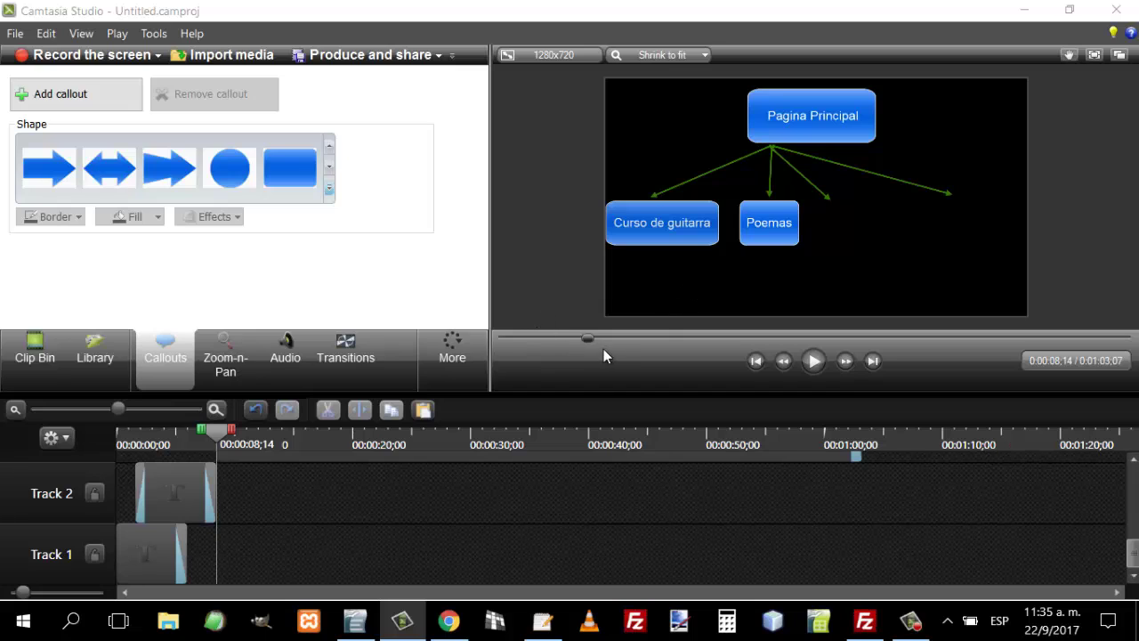
pyautogui.moveTo(587, 341); pyautogui.dragTo(480, 343)
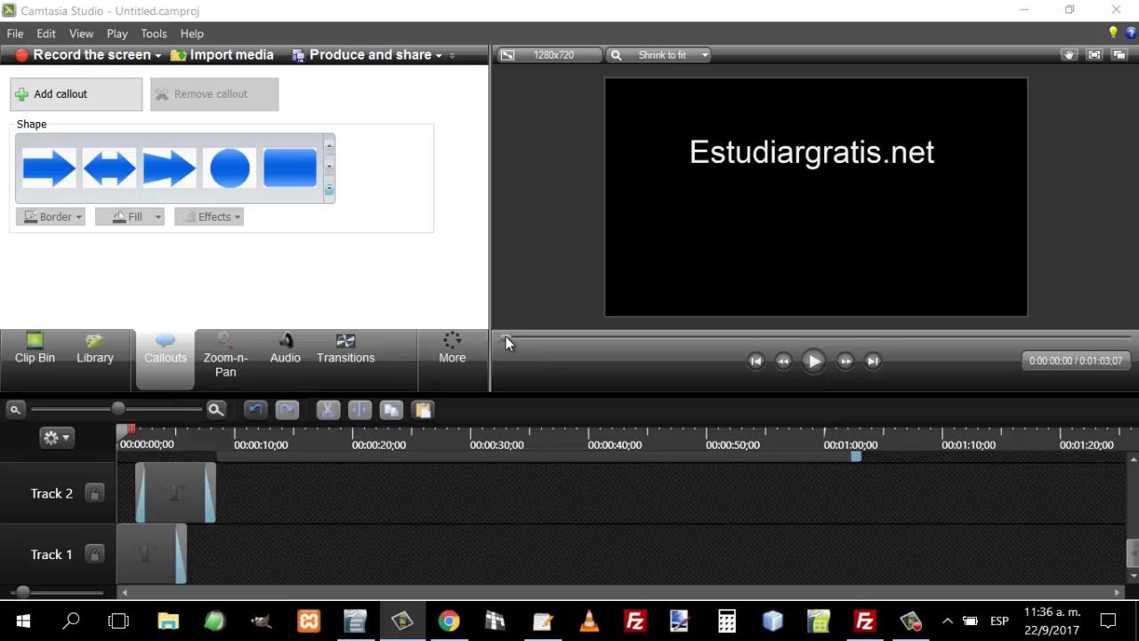
pyautogui.click(813, 362)
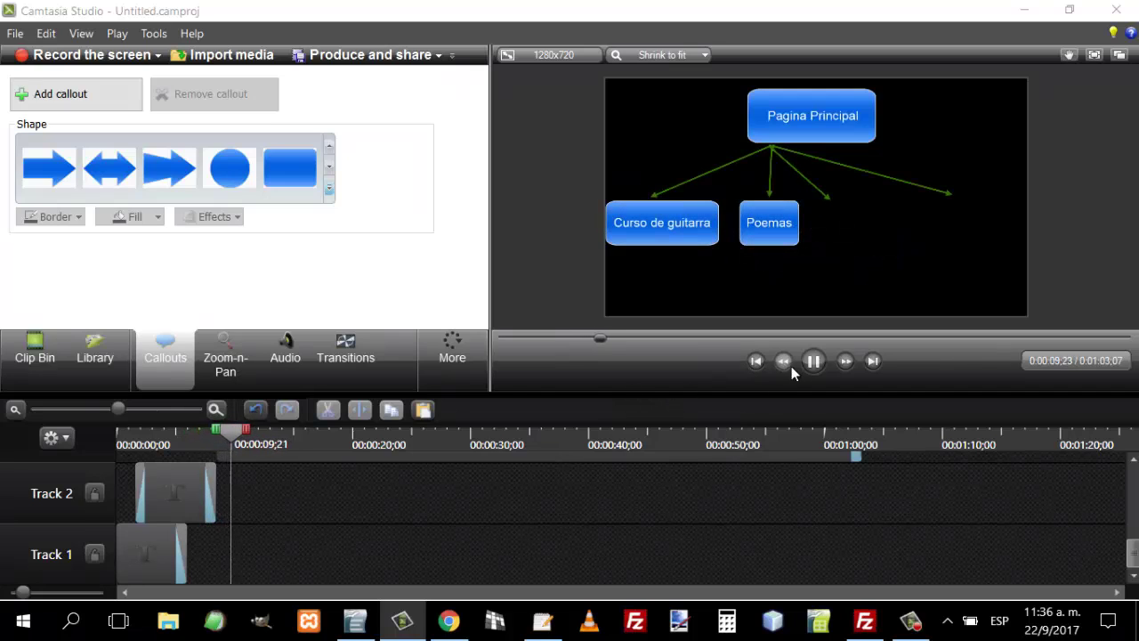
pyautogui.click(813, 360)
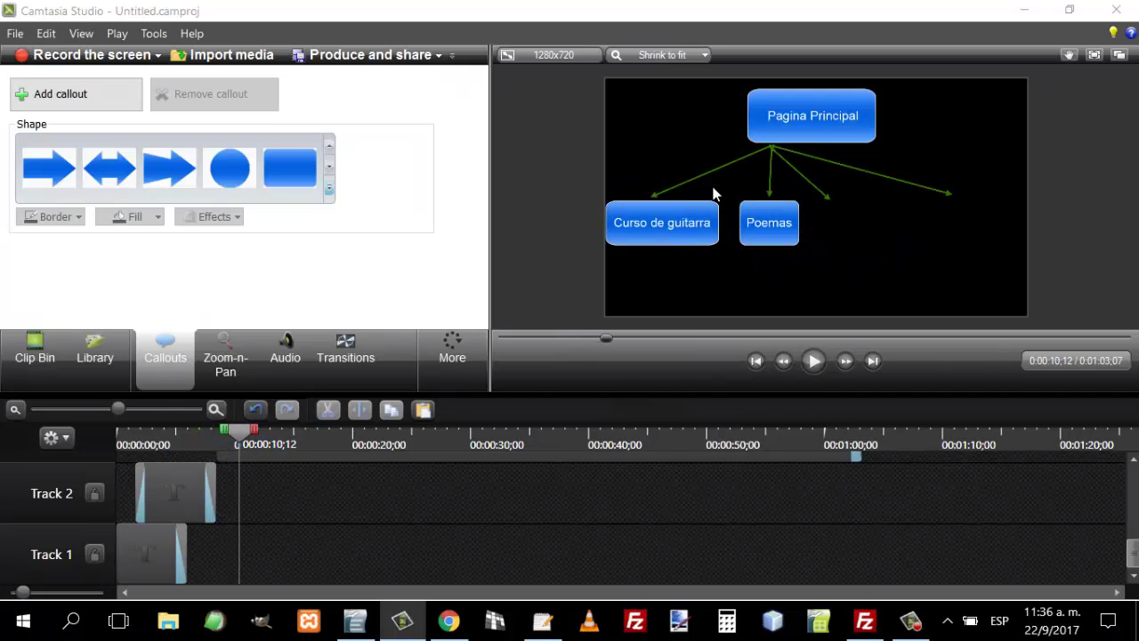
# Move the Pagina Principal clip on Track 3 earlier so it starts at 6 seconds.
pyautogui.scroll(3, 322, 516)
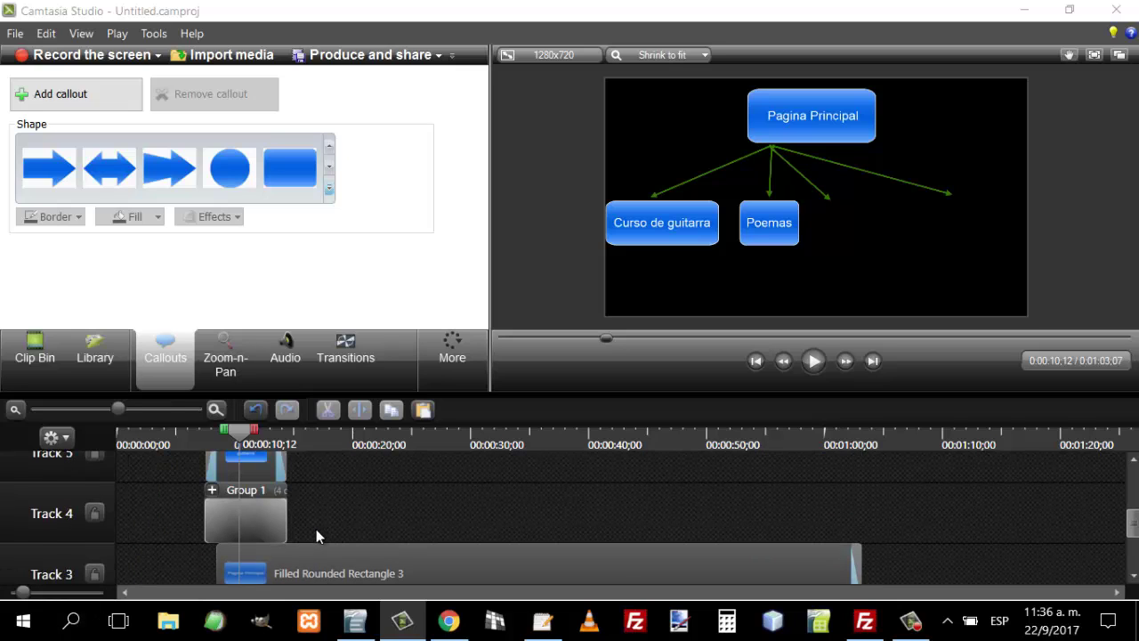
pyautogui.scroll(-1, 314, 532)
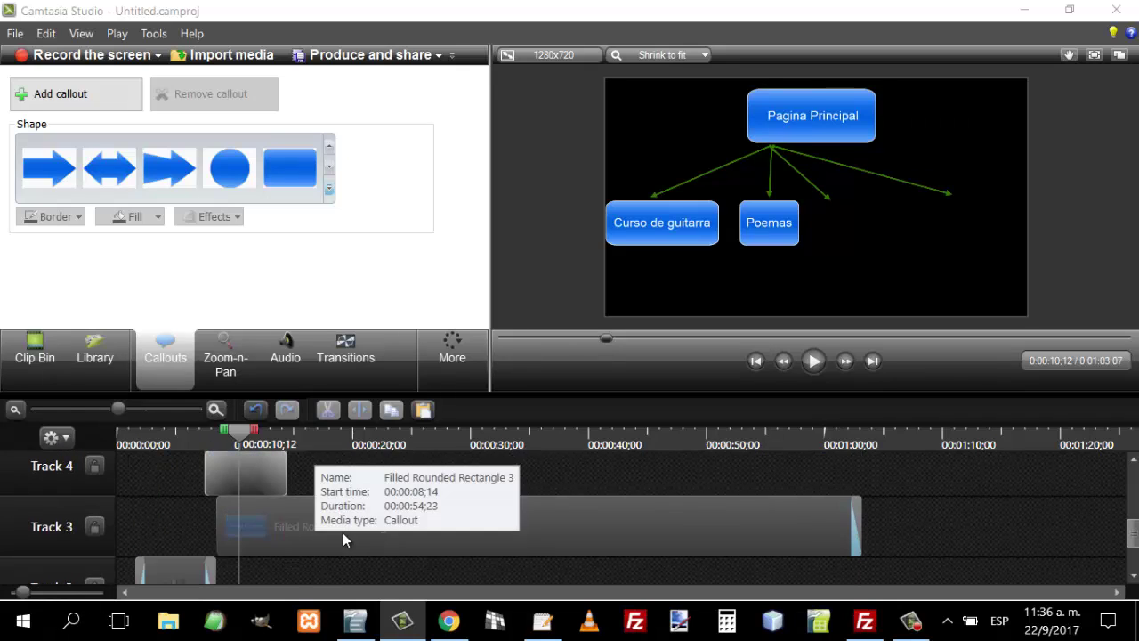
pyautogui.moveTo(343, 533); pyautogui.dragTo(305, 535)
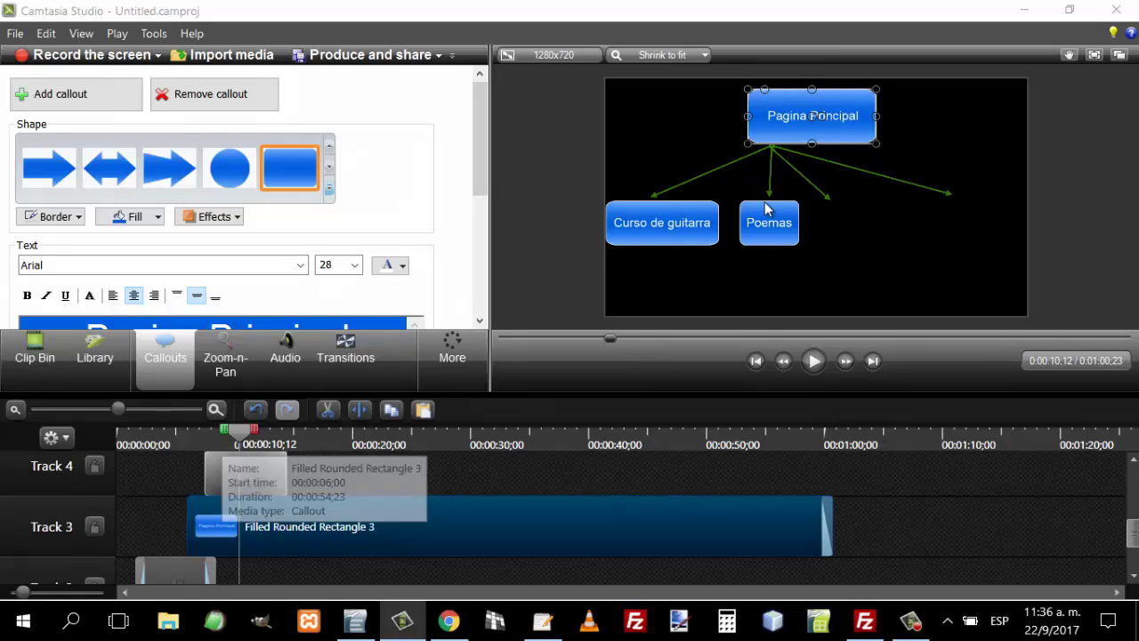
# Shift the Curso de guitarra and Poemas clips on Tracks 5 and 6 slightly later than the arrow group.
pyautogui.scroll(2, 272, 470)
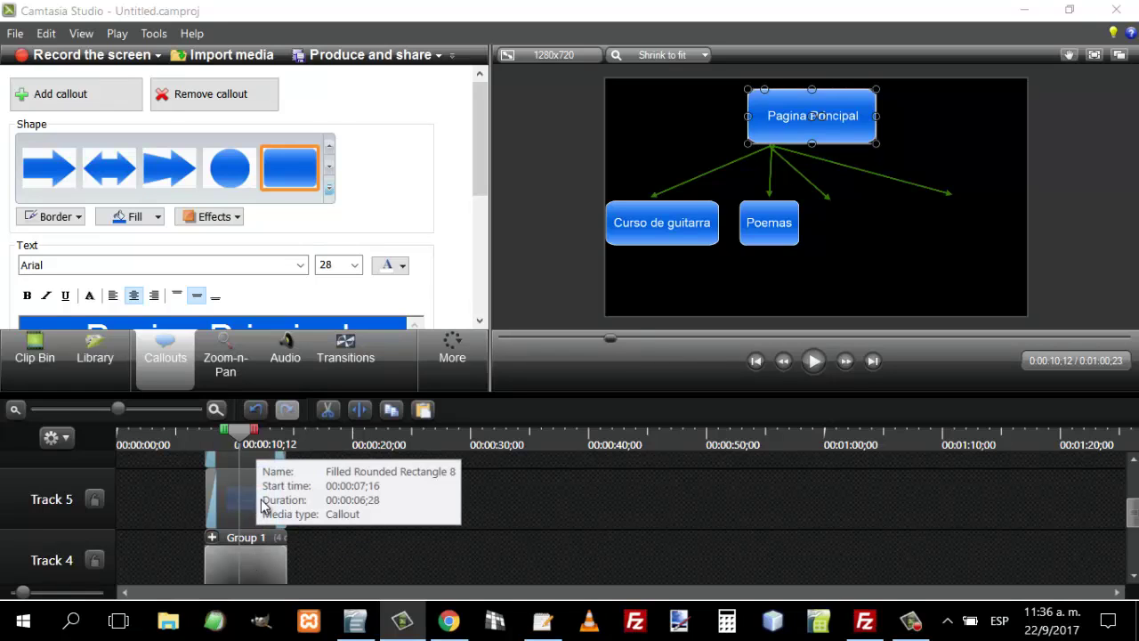
pyautogui.click(246, 500)
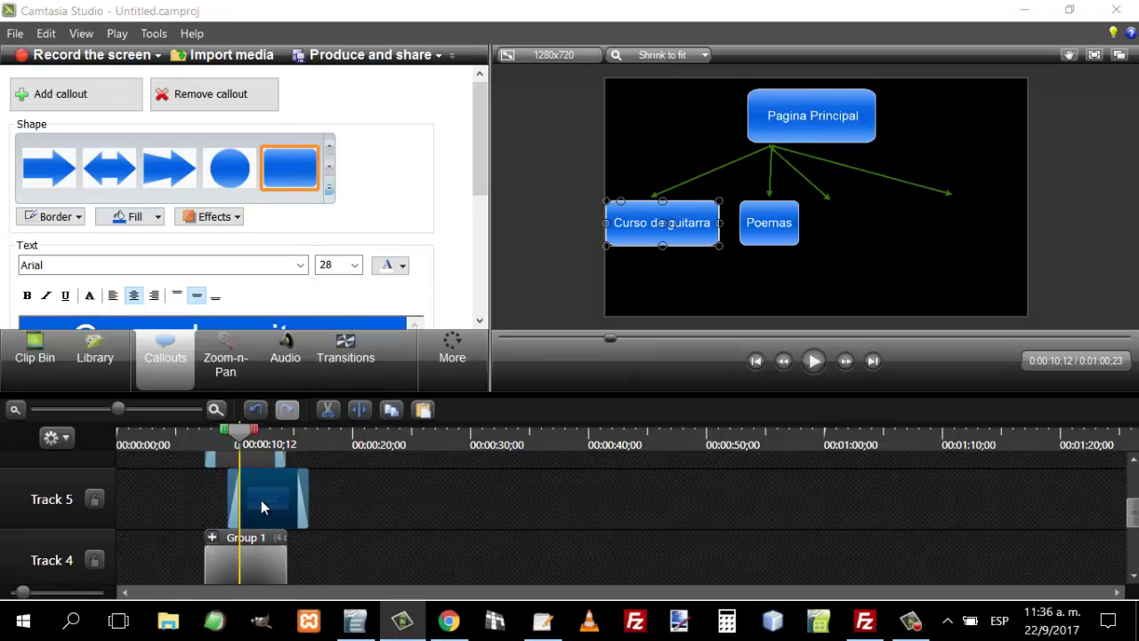
pyautogui.moveTo(255, 456); pyautogui.dragTo(275, 457)
pyautogui.scroll(2, 353, 488)
pyautogui.scroll(-3, 353, 489)
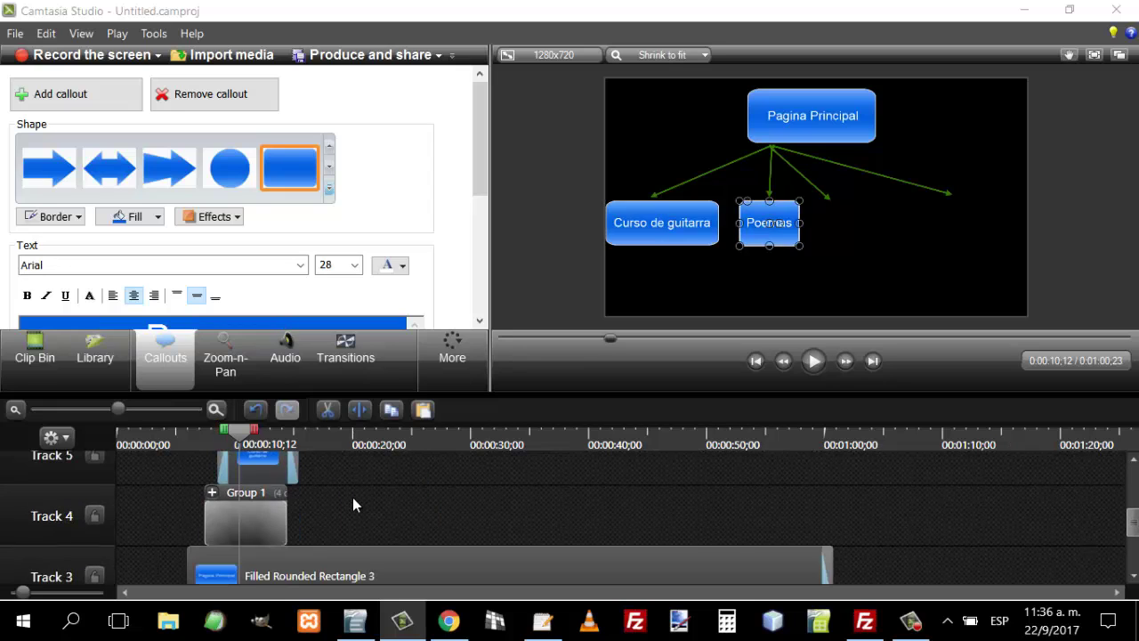
# Play the project from the beginning to check the transition from the title to Pagina Principal.
pyautogui.moveTo(614, 338); pyautogui.dragTo(504, 339)
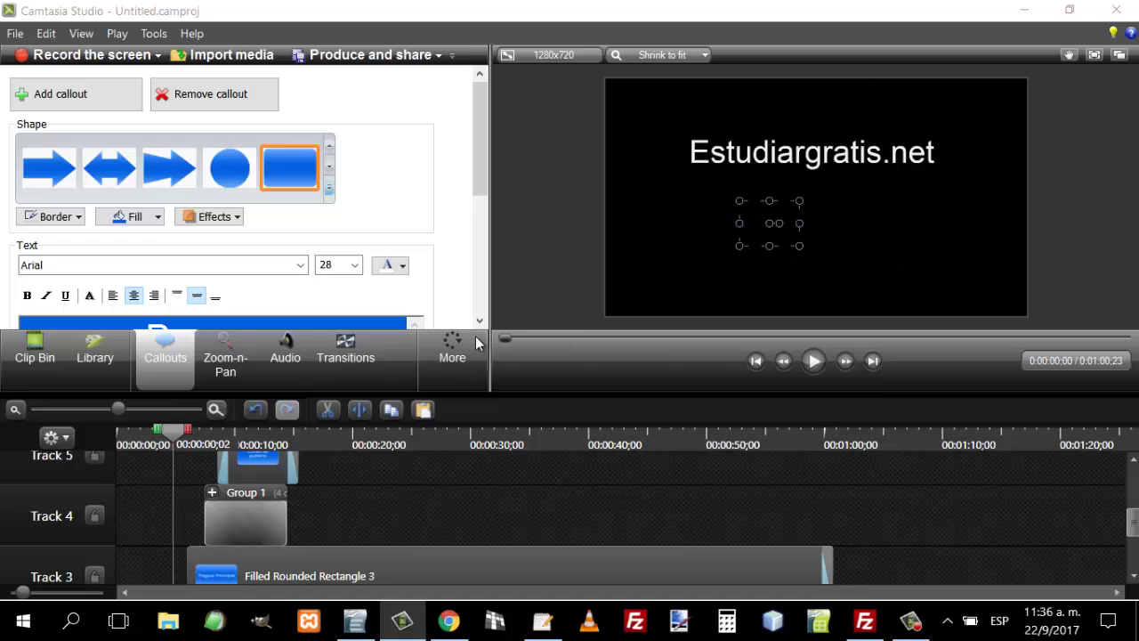
pyautogui.click(811, 360)
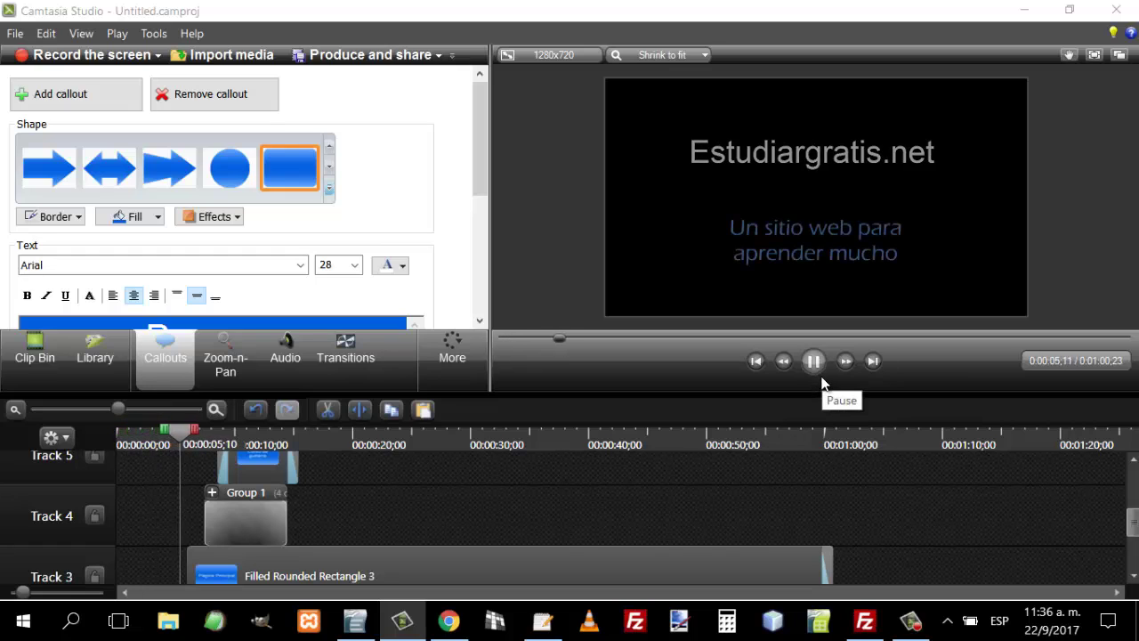
pyautogui.click(814, 362)
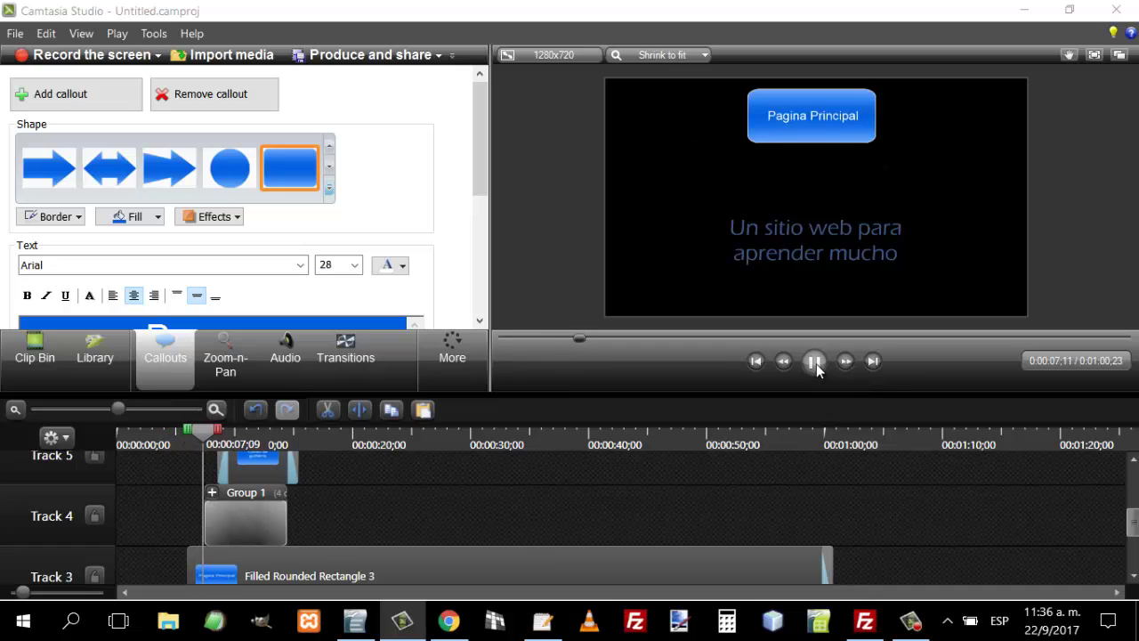
# Move the Pagina Principal clip on Track 3 later so it starts just after the Track 2 text clip ends.
pyautogui.scroll(-2, 587, 451)
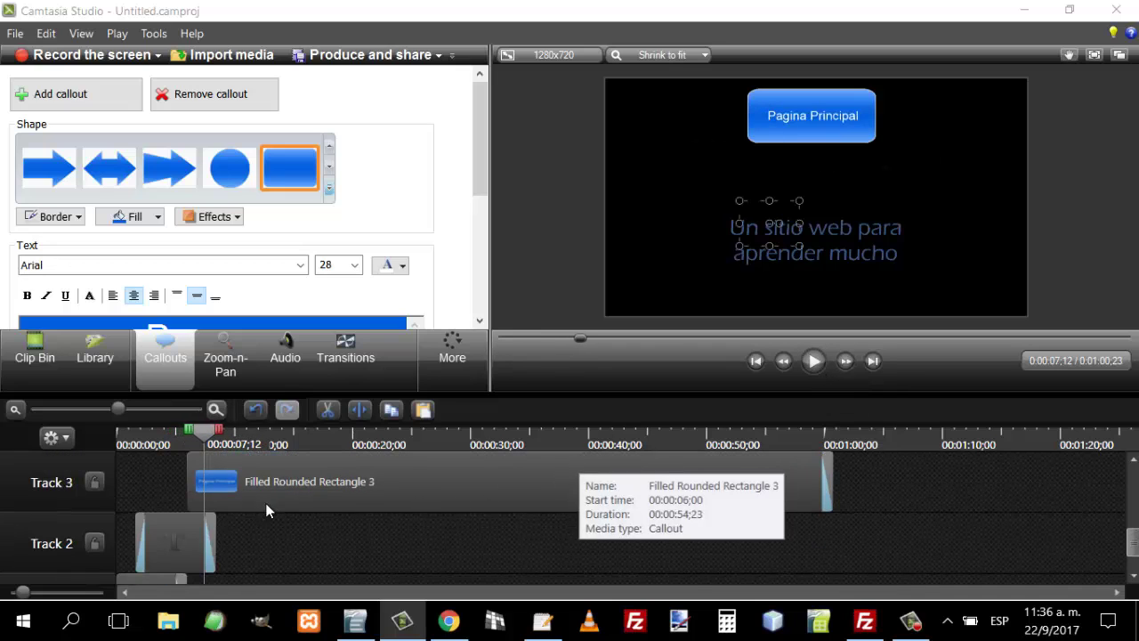
pyautogui.scroll(2, 334, 487)
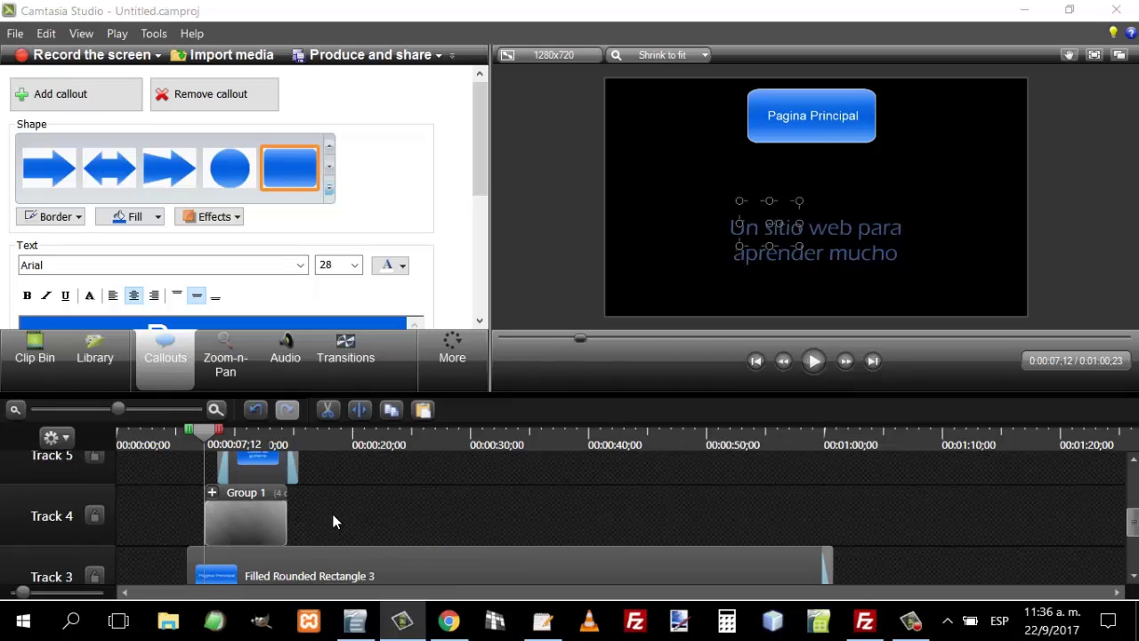
pyautogui.scroll(-2, 332, 520)
pyautogui.moveTo(342, 493); pyautogui.dragTo(363, 484)
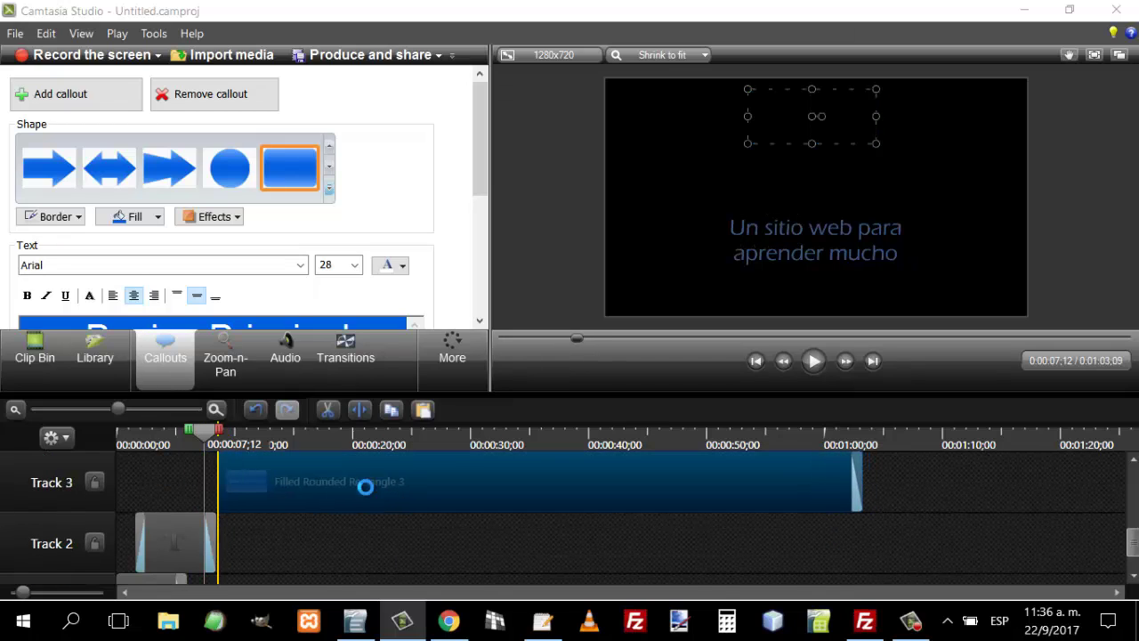
# Move the arrow group, Curso de guitarra and Poemas clips to start together shortly after the Pagina Principal clip, and deselect them.
pyautogui.scroll(2, 378, 525)
pyautogui.click(265, 513)
pyautogui.moveTo(266, 513); pyautogui.dragTo(279, 547)
pyautogui.scroll(2, 382, 503)
pyautogui.moveTo(249, 488); pyautogui.dragTo(269, 482)
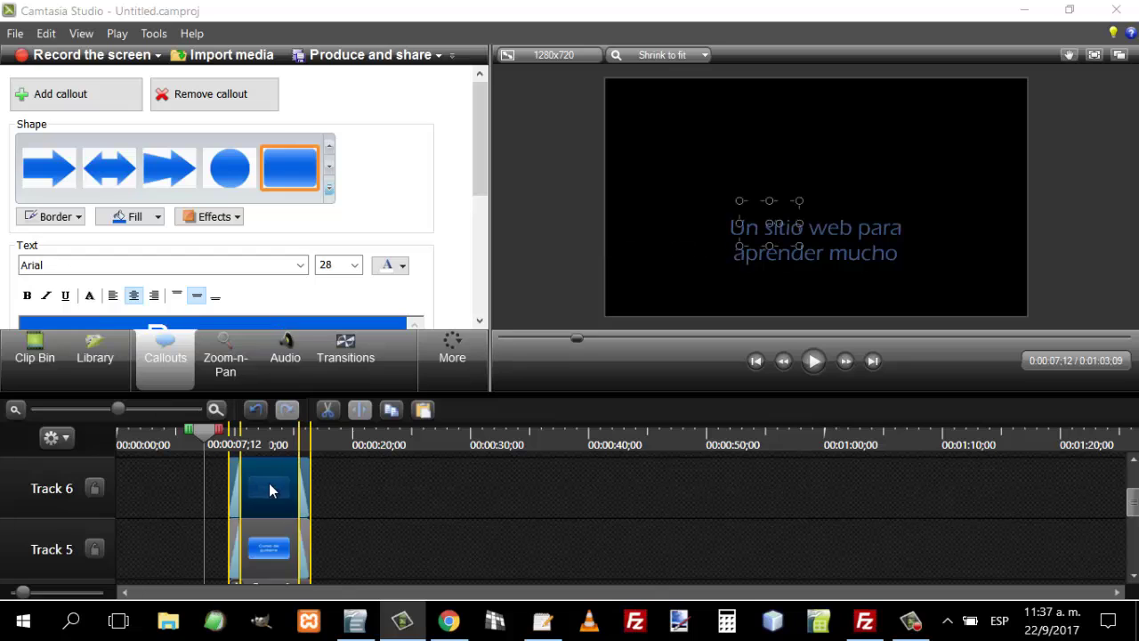
pyautogui.click(634, 462)
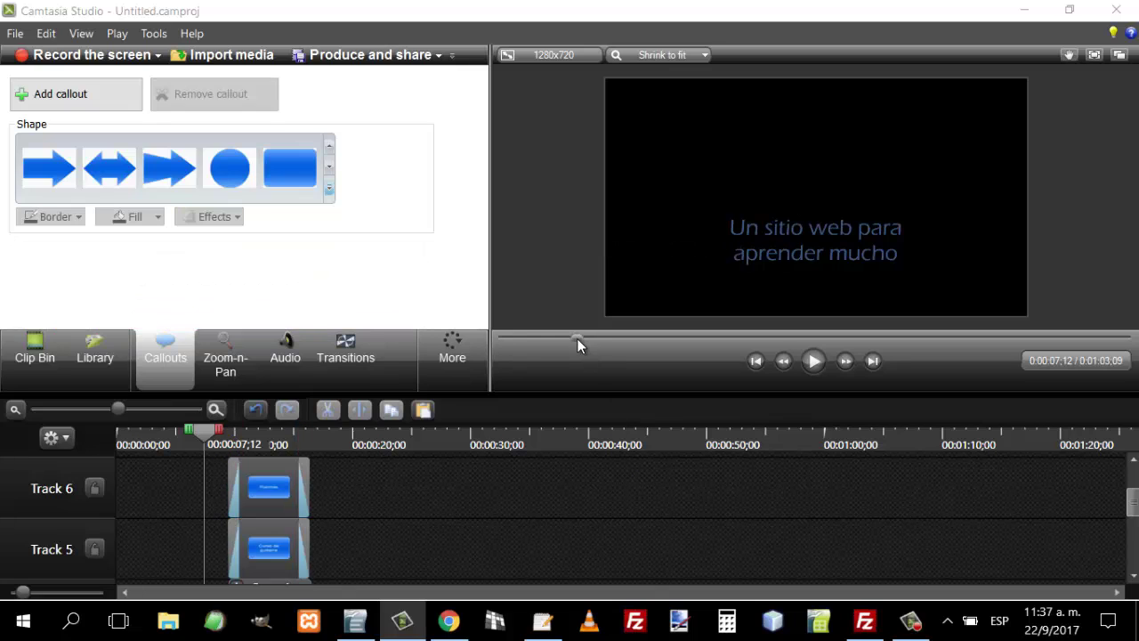
# Play the project from the beginning to check the new timing of the title and diagram clips.
pyautogui.moveTo(576, 338); pyautogui.dragTo(506, 337)
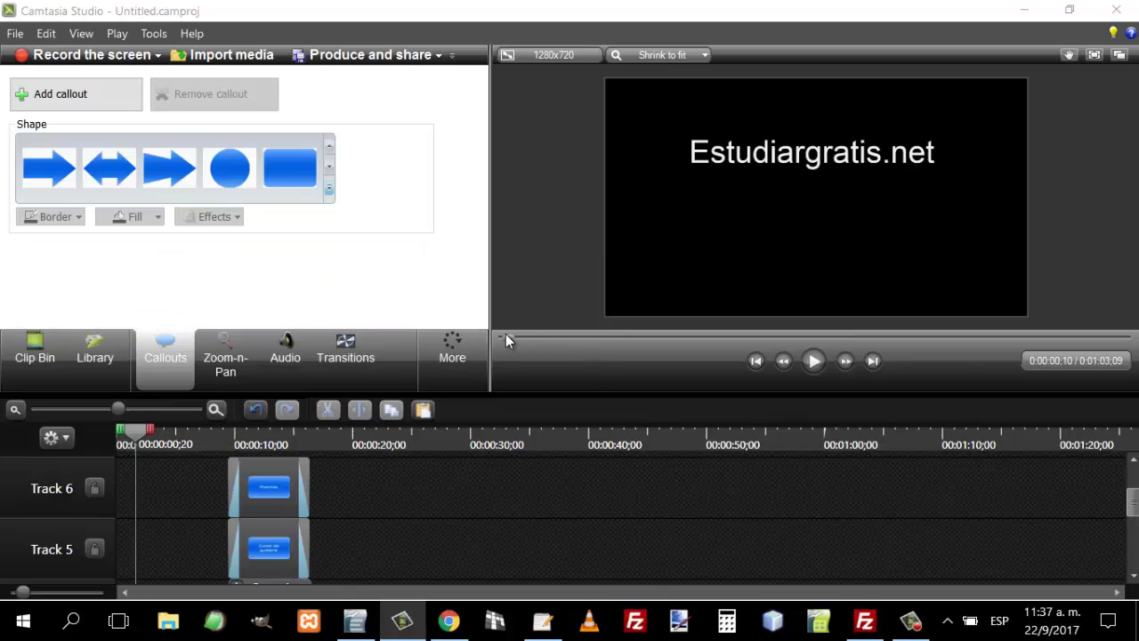
pyautogui.click(813, 360)
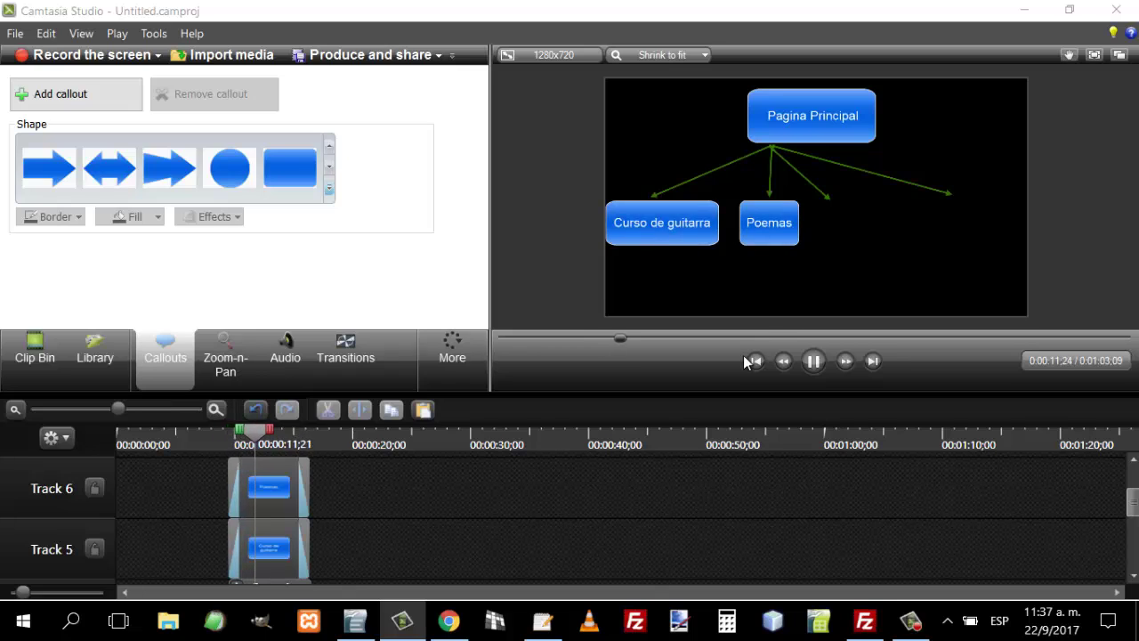
pyautogui.click(813, 360)
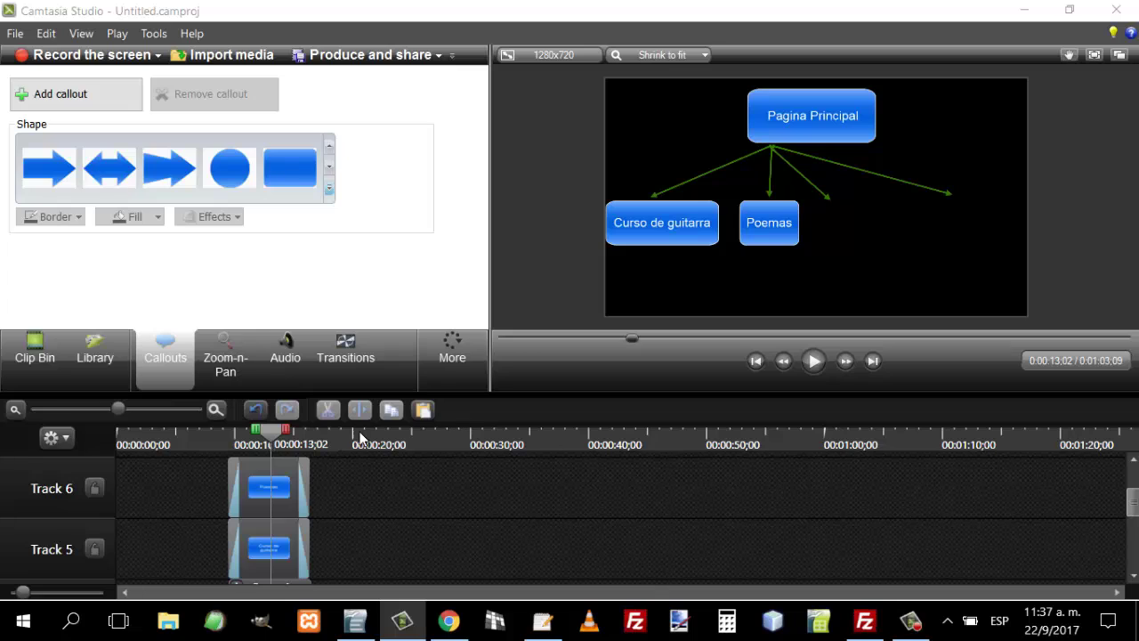
# Add a text callout at the playhead and place it beside the Poemas box, below the third arrow.
pyautogui.scroll(-1, 427, 456)
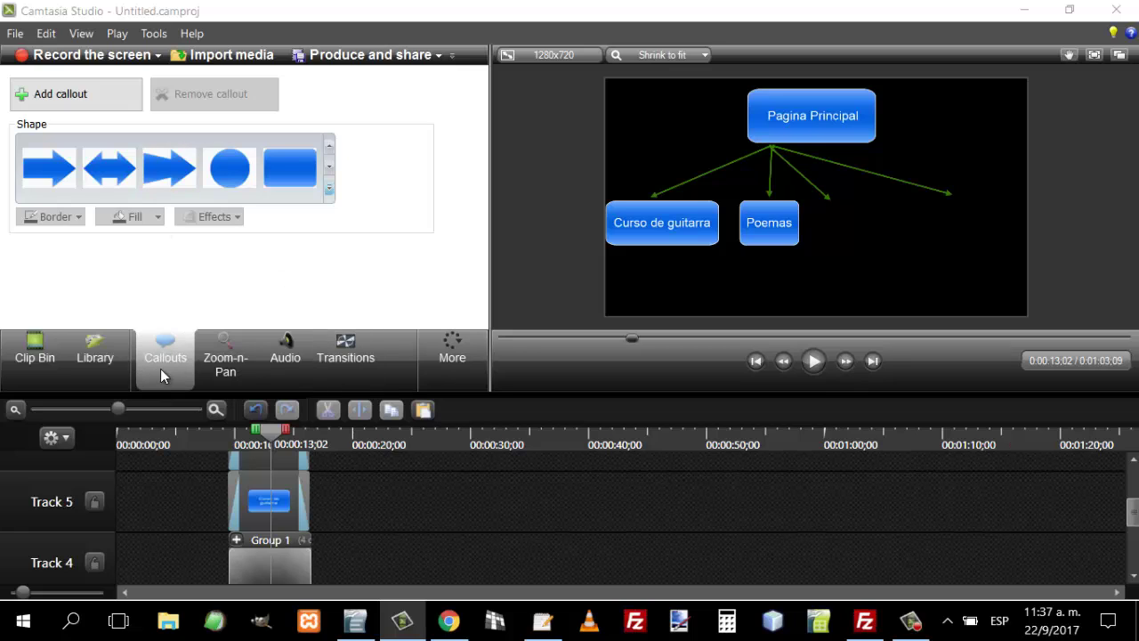
pyautogui.moveTo(175, 365)
pyautogui.click(329, 188)
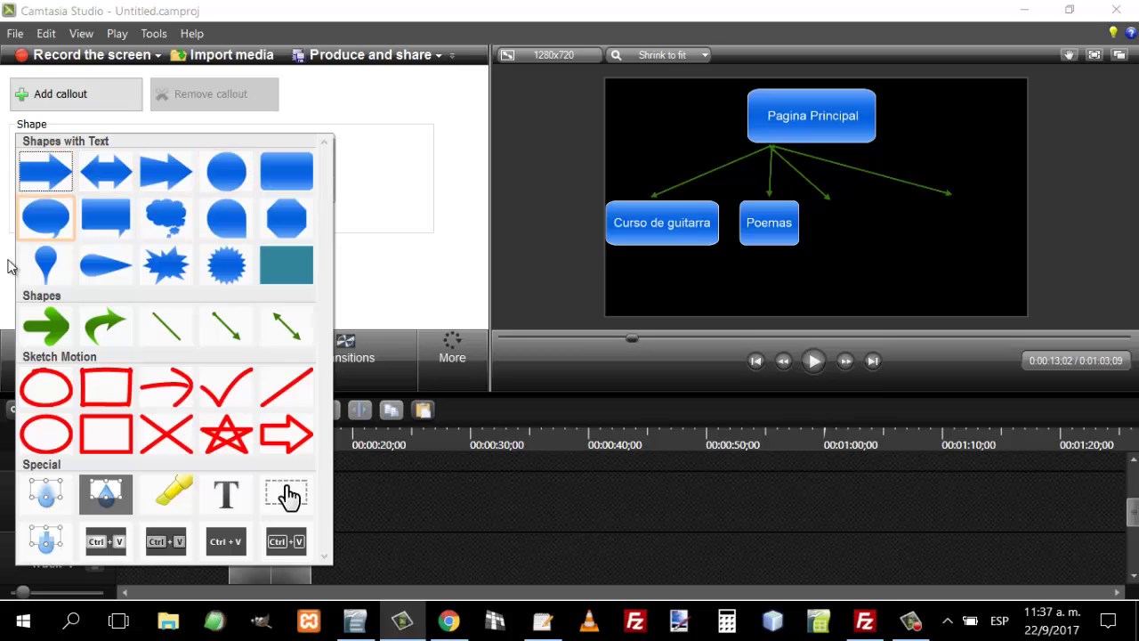
pyautogui.click(227, 494)
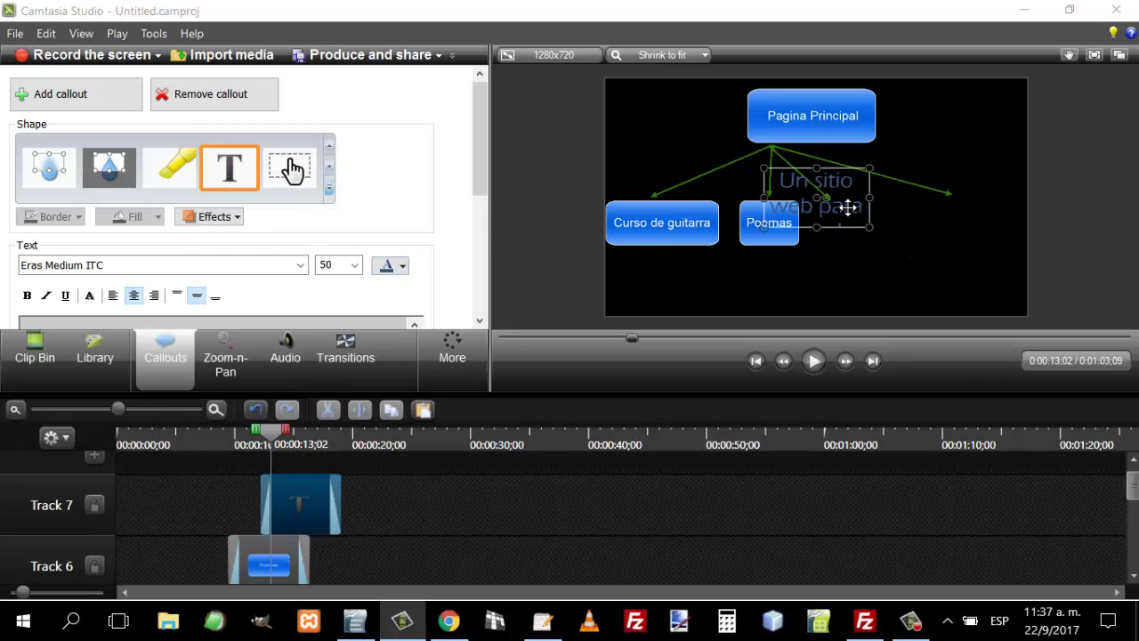
pyautogui.moveTo(848, 207); pyautogui.dragTo(901, 254)
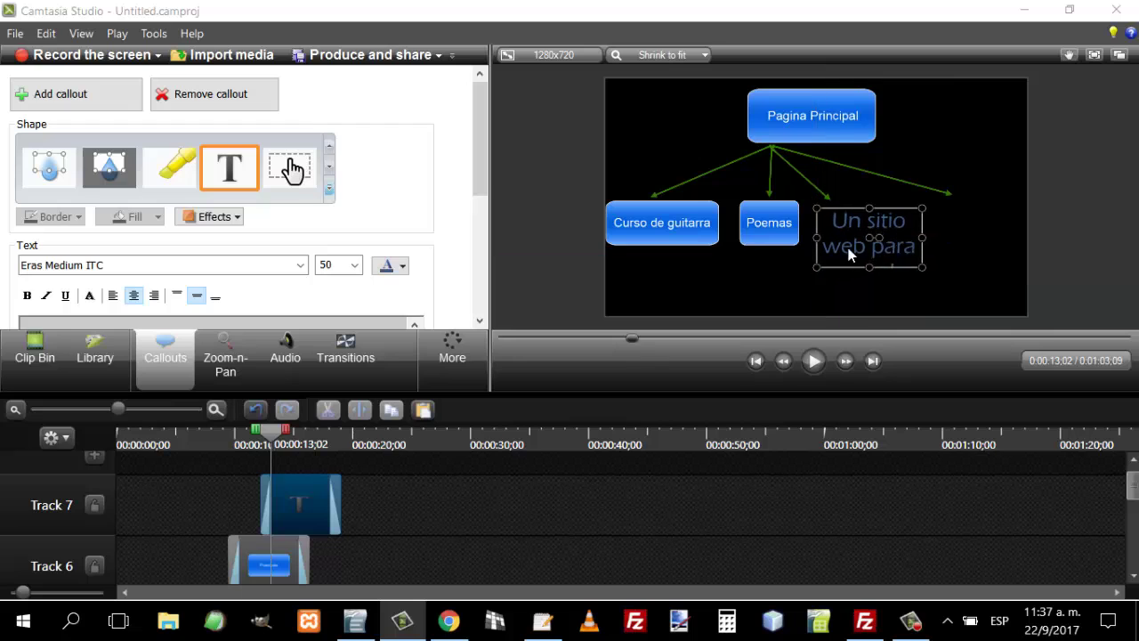
# Move the new text clip on Track 7 to start at about 18 seconds, after the Poemas clip.
pyautogui.moveTo(479, 168); pyautogui.dragTo(474, 217)
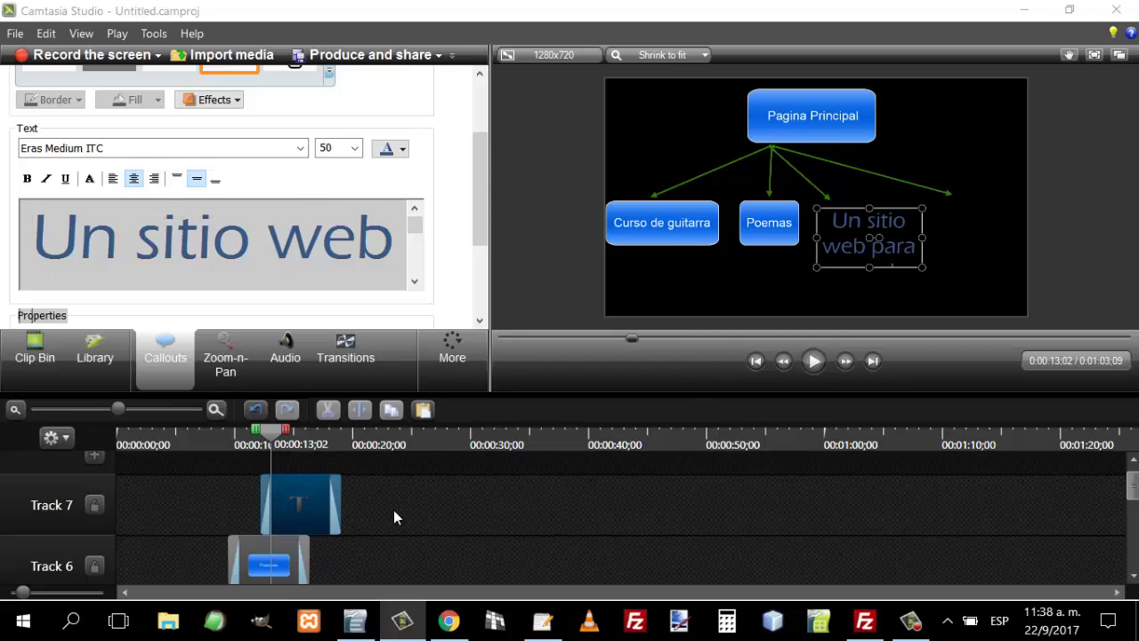
pyautogui.moveTo(306, 510); pyautogui.dragTo(378, 509)
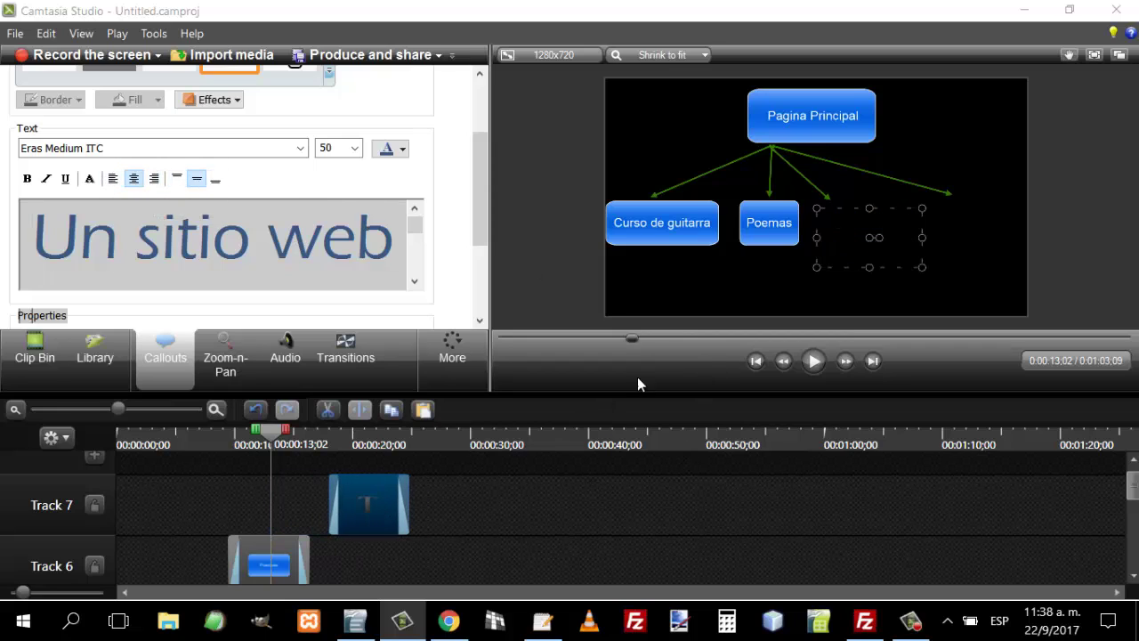
# Move the playhead to about 20 seconds and shorten the Pagina Principal clip on Track 3 to end there.
pyautogui.moveTo(480, 174); pyautogui.dragTo(481, 237)
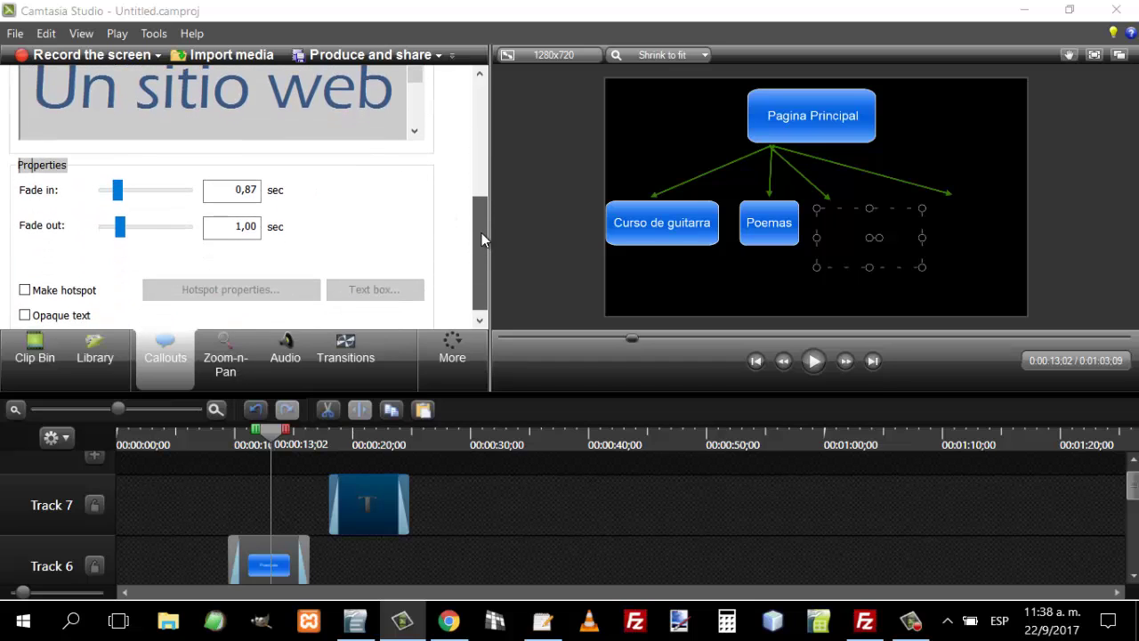
pyautogui.click(354, 436)
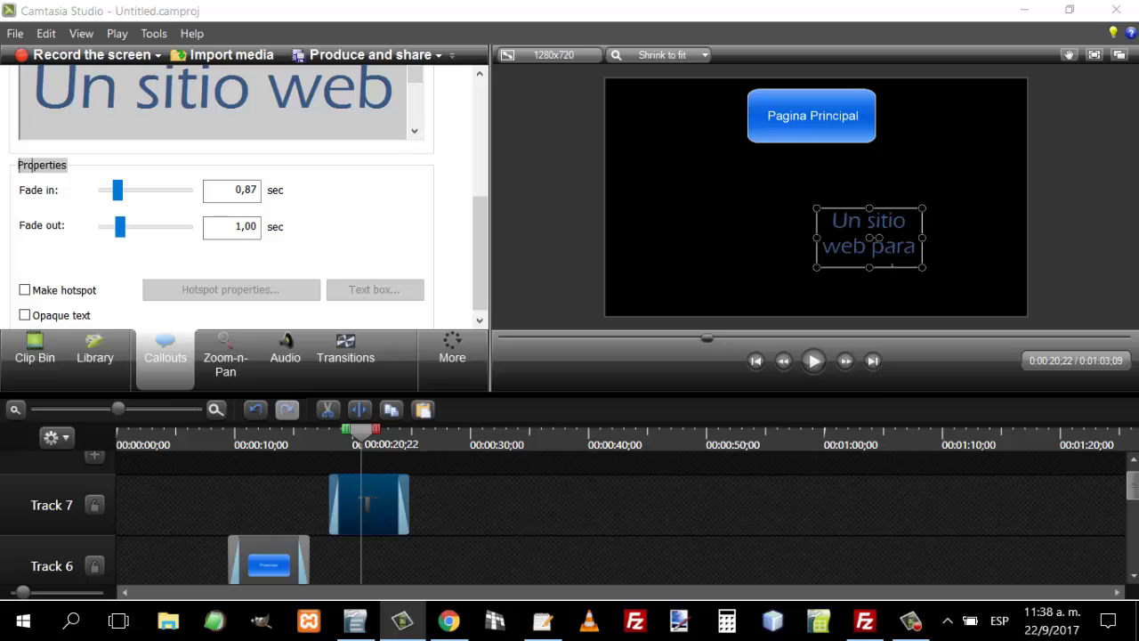
pyautogui.moveTo(1132, 485); pyautogui.dragTo(1132, 525)
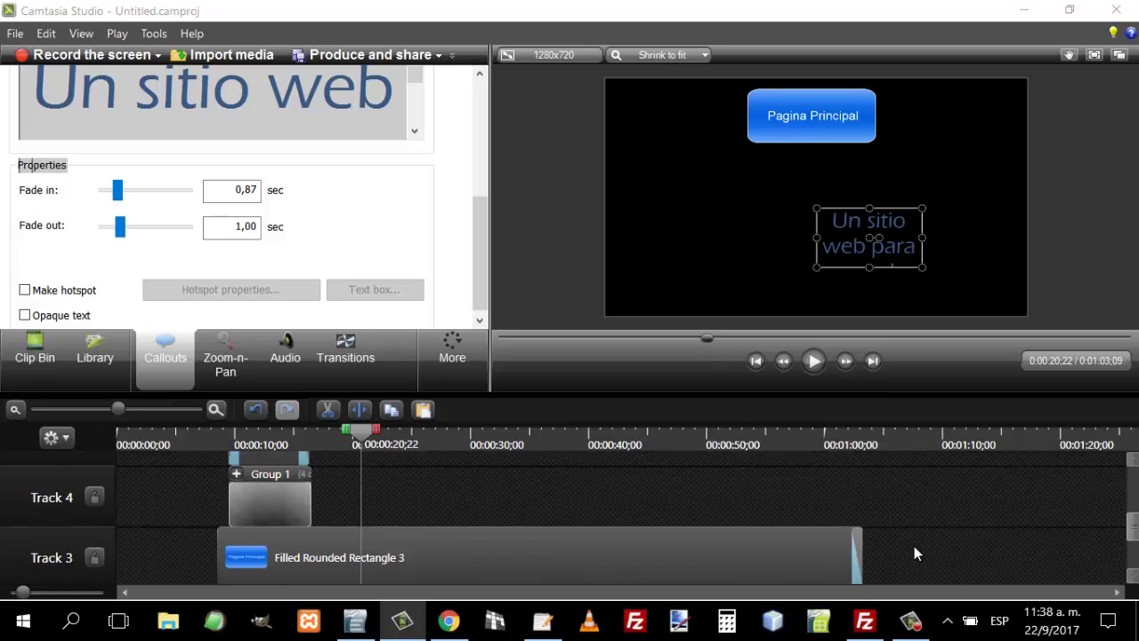
pyautogui.click(705, 552)
pyautogui.moveTo(704, 553); pyautogui.dragTo(429, 560)
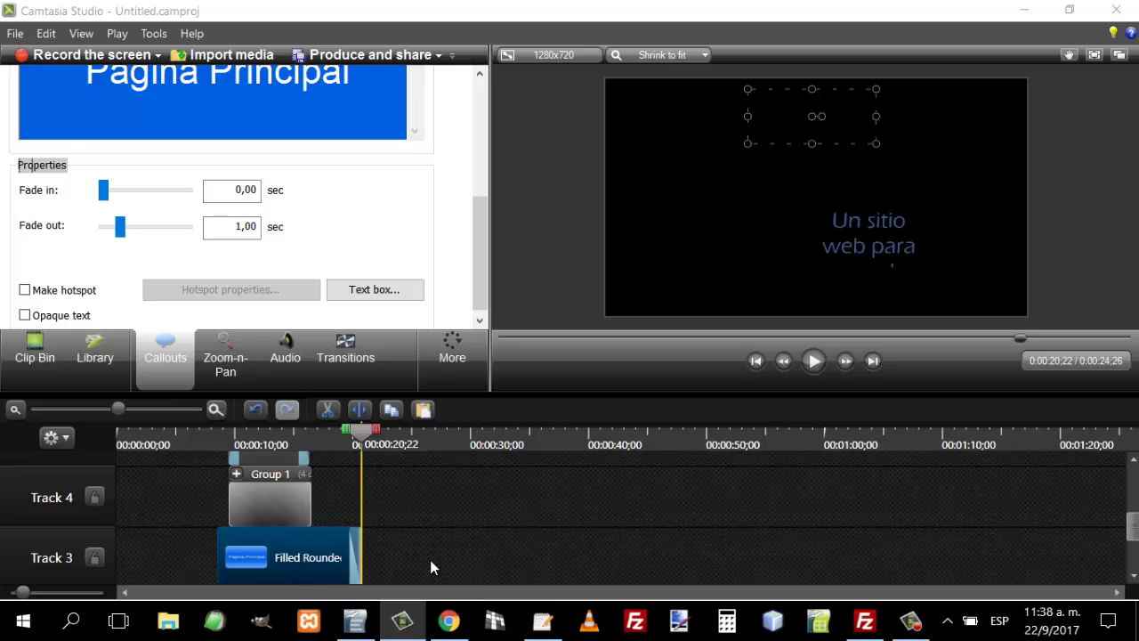
pyautogui.click(491, 559)
pyautogui.scroll(-2, 667, 471)
pyautogui.scroll(-1, 692, 454)
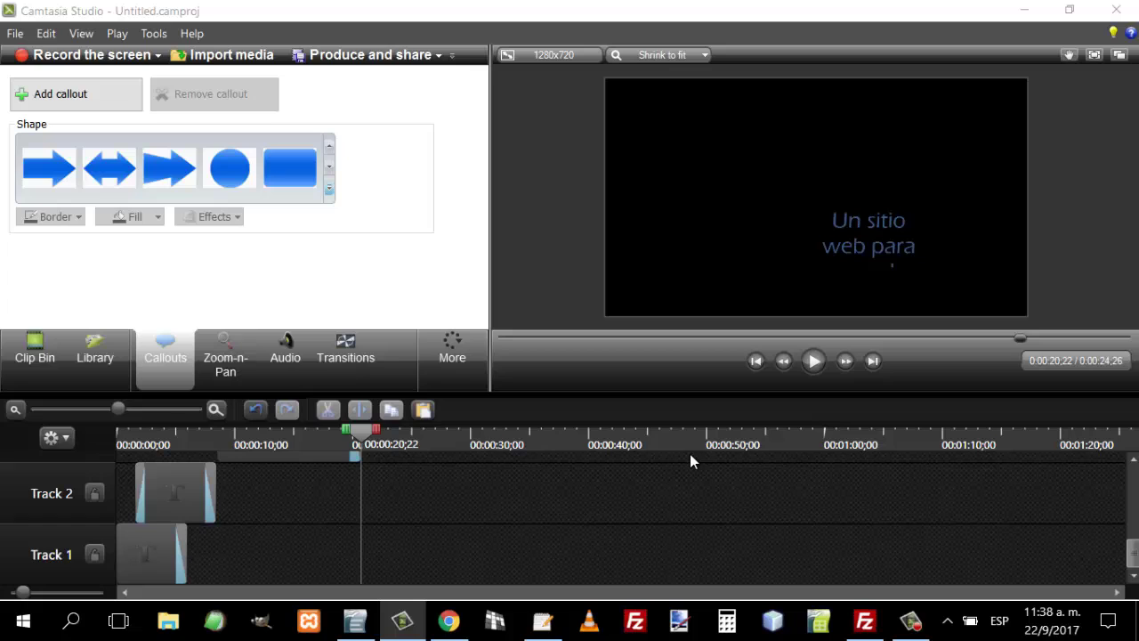
# Select the "Un sitio web para" text callout, then copy the computer repair description, "El curso de reparación" to "no simplemente leer", from index.html in gedit.
pyautogui.click(841, 254)
pyautogui.scroll(2, 832, 271)
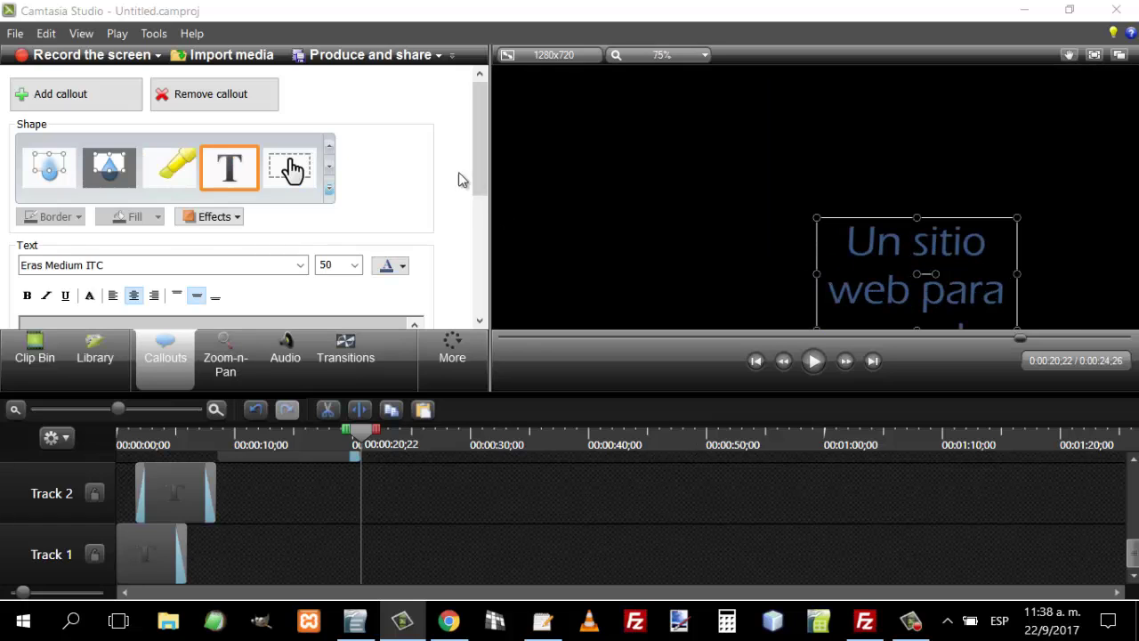
pyautogui.scroll(-3, 474, 169)
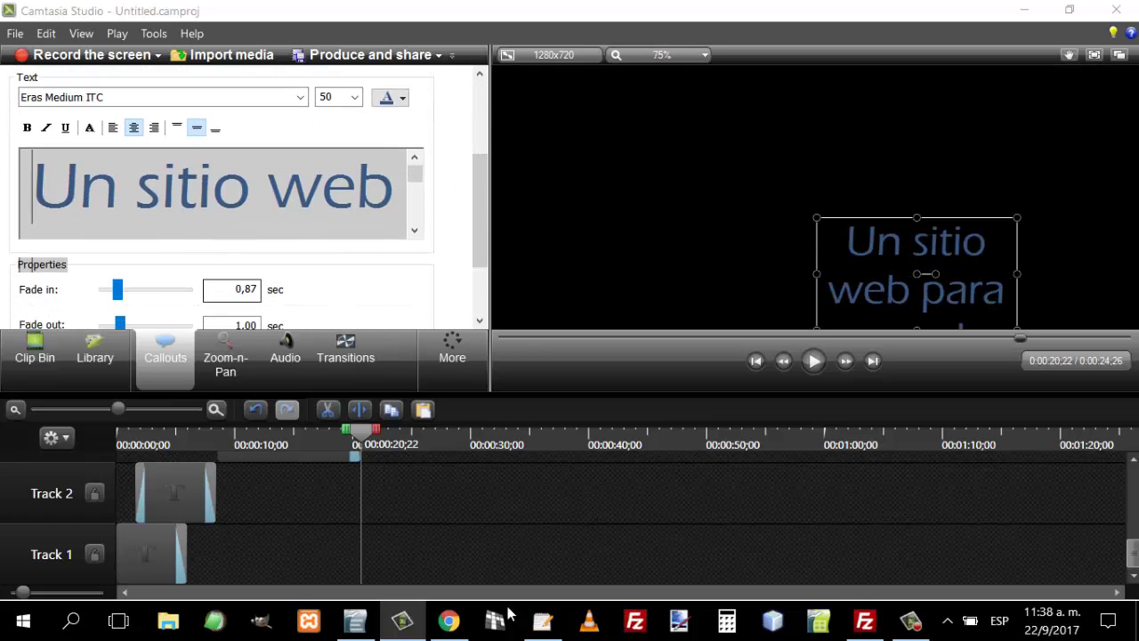
pyautogui.click(550, 607)
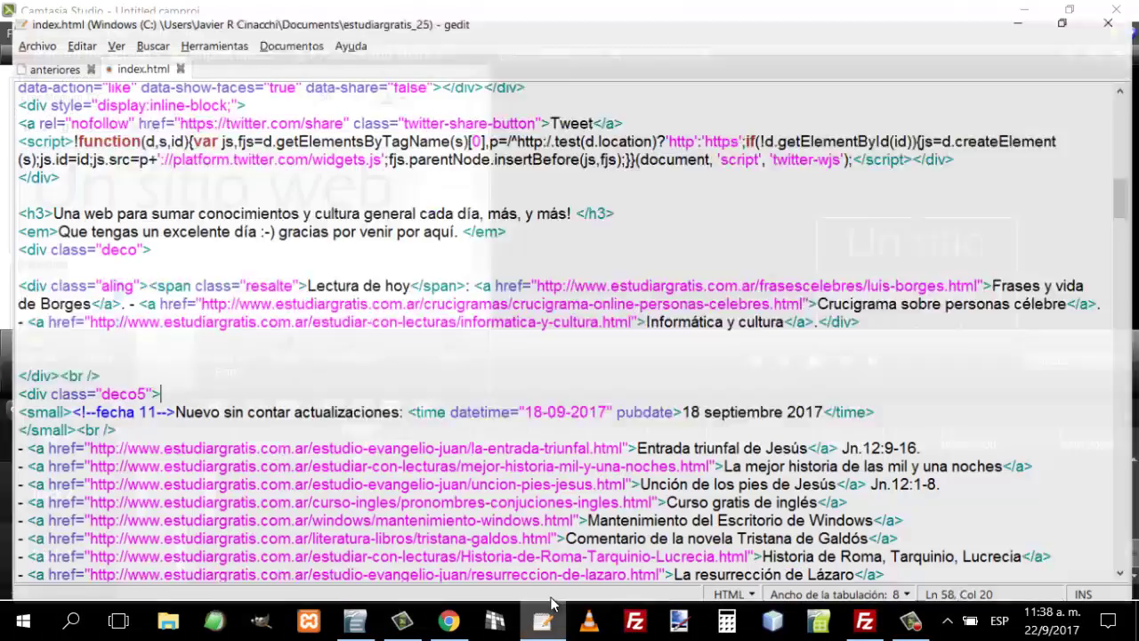
pyautogui.scroll(9, 215, 353)
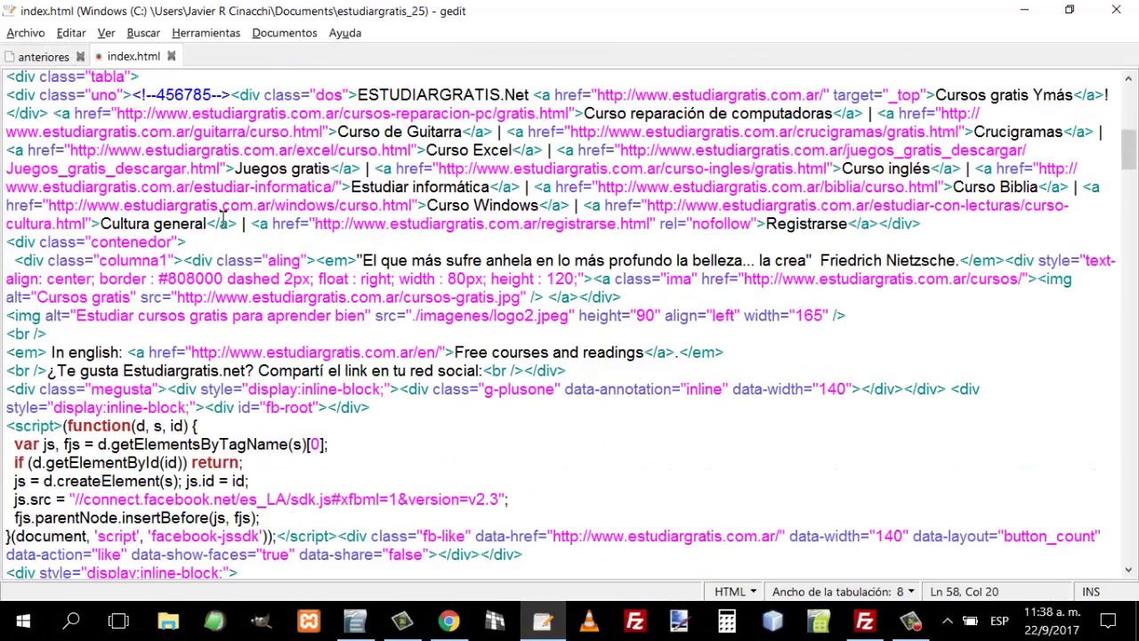
pyautogui.moveTo(1123, 143); pyautogui.dragTo(1127, 331)
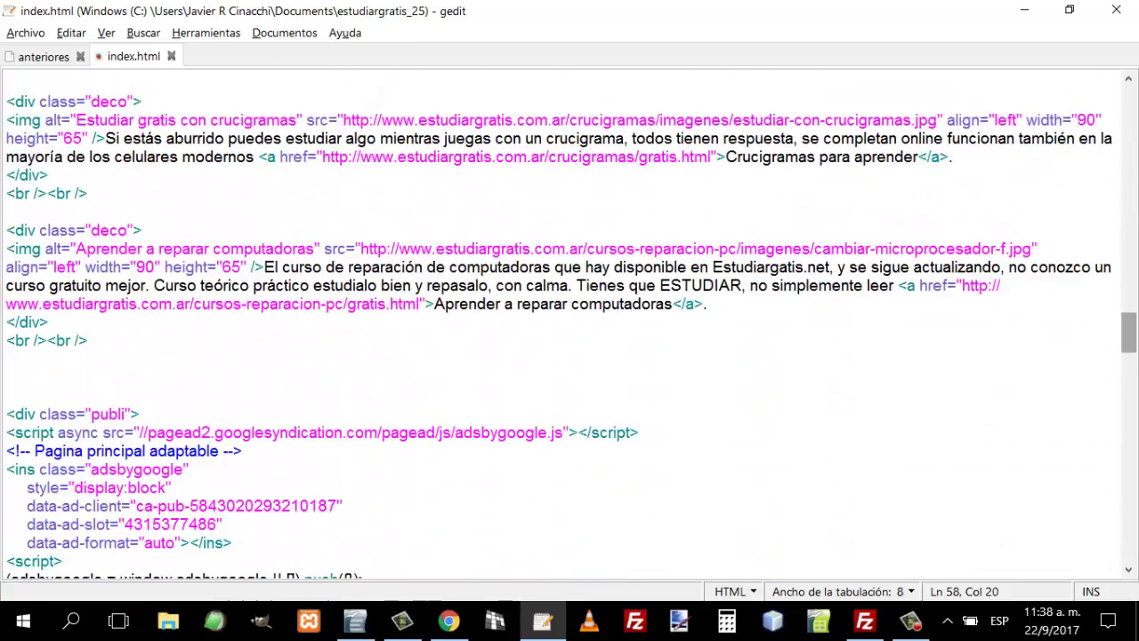
pyautogui.scroll(-1, 354, 277)
pyautogui.moveTo(268, 258); pyautogui.dragTo(888, 280)
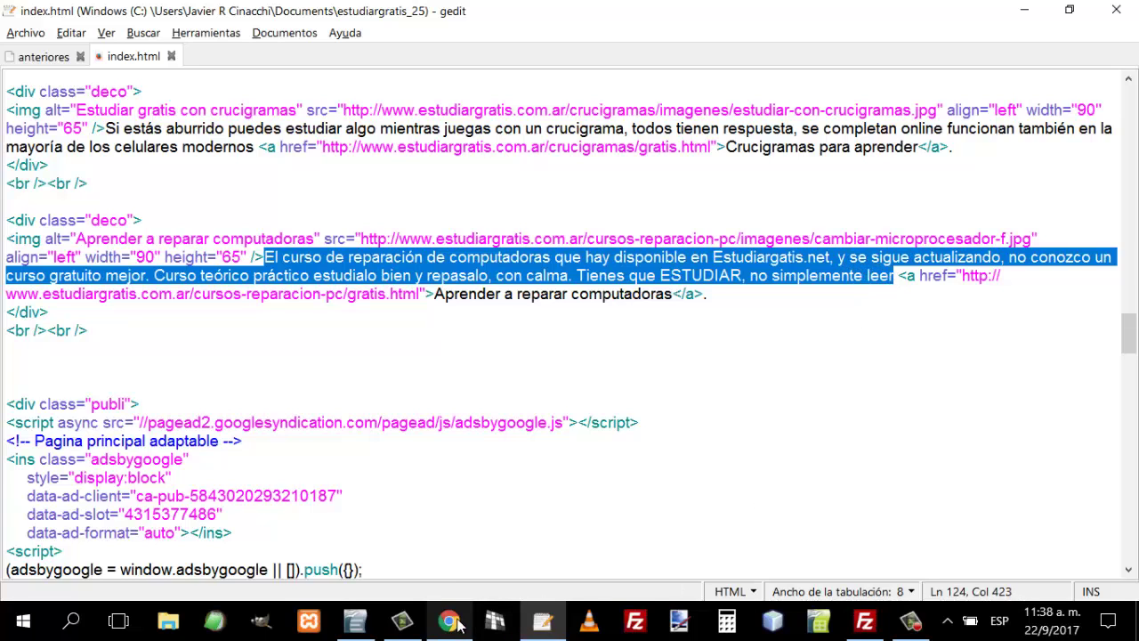
# Switch back to Camtasia Studio, replace the callout's whole text with the copied description and append "mucho".
pyautogui.click(402, 620)
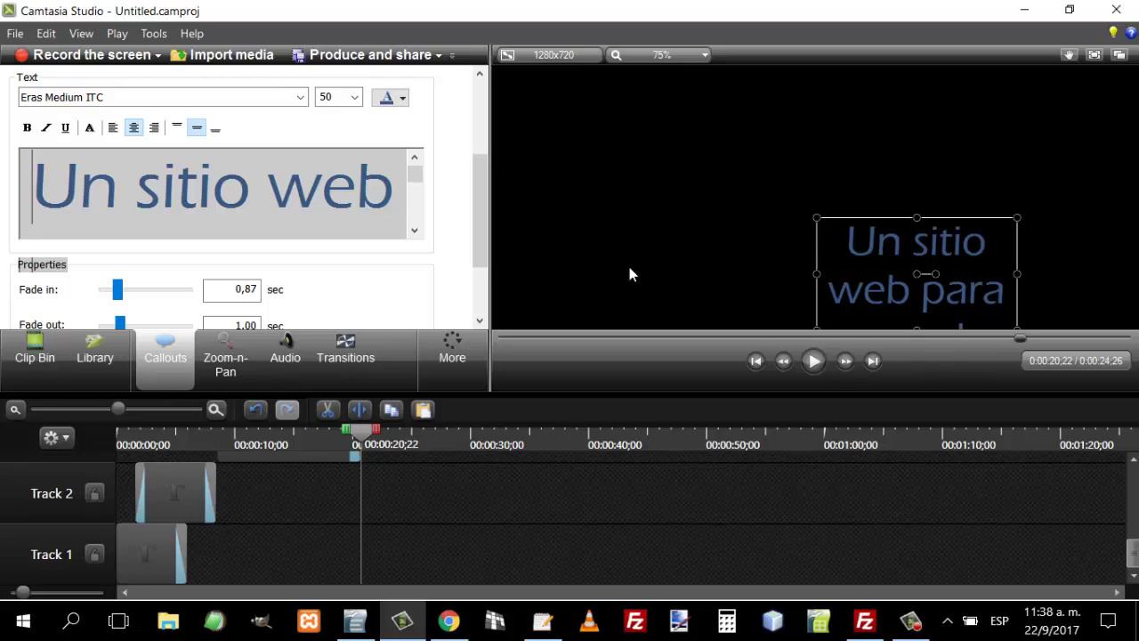
pyautogui.moveTo(46, 187); pyautogui.dragTo(489, 415)
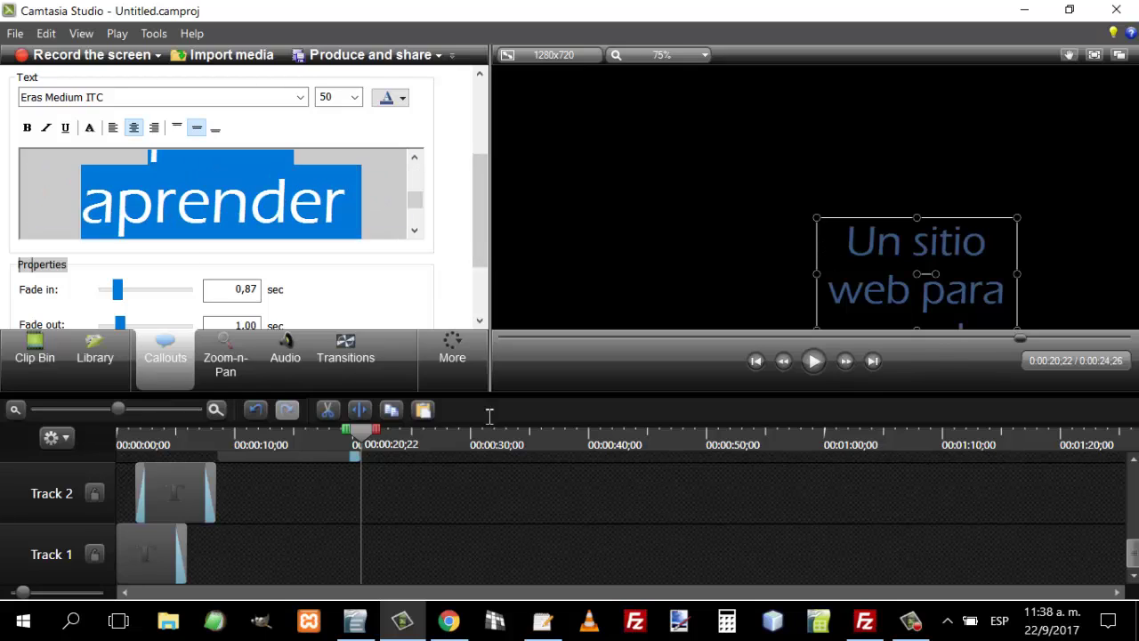
pyautogui.hotkey('ctrl', 'v')
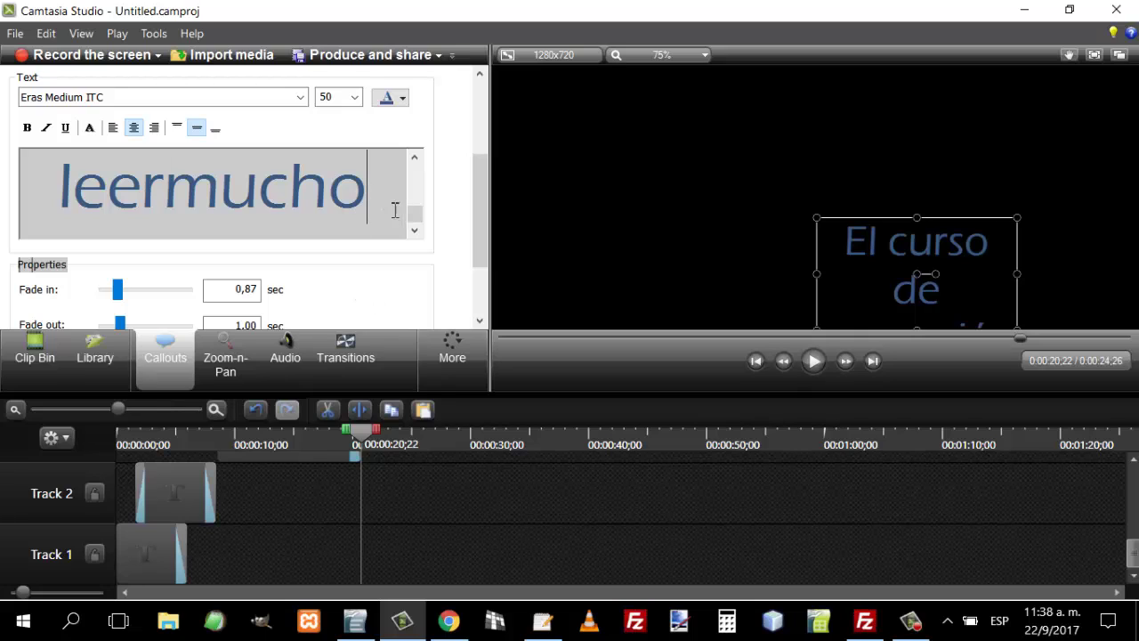
# Set the whole callout text to size 24, then move the callout toward the canvas's upper left and enlarge it to span most of the canvas.
pyautogui.moveTo(298, 169); pyautogui.dragTo(61, 58)
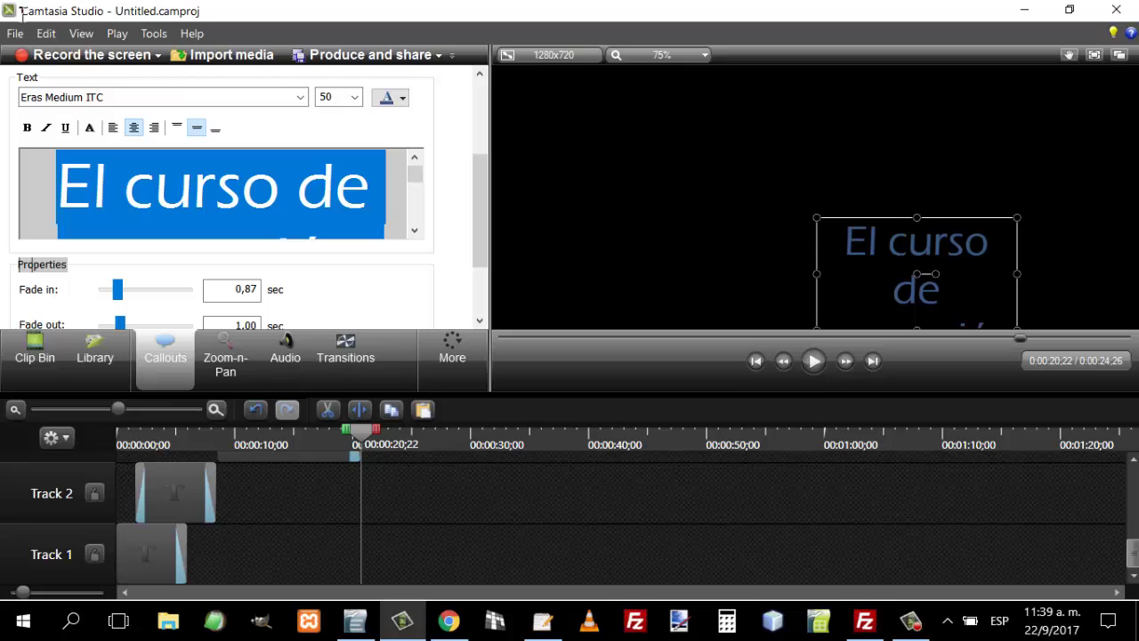
pyautogui.click(360, 100)
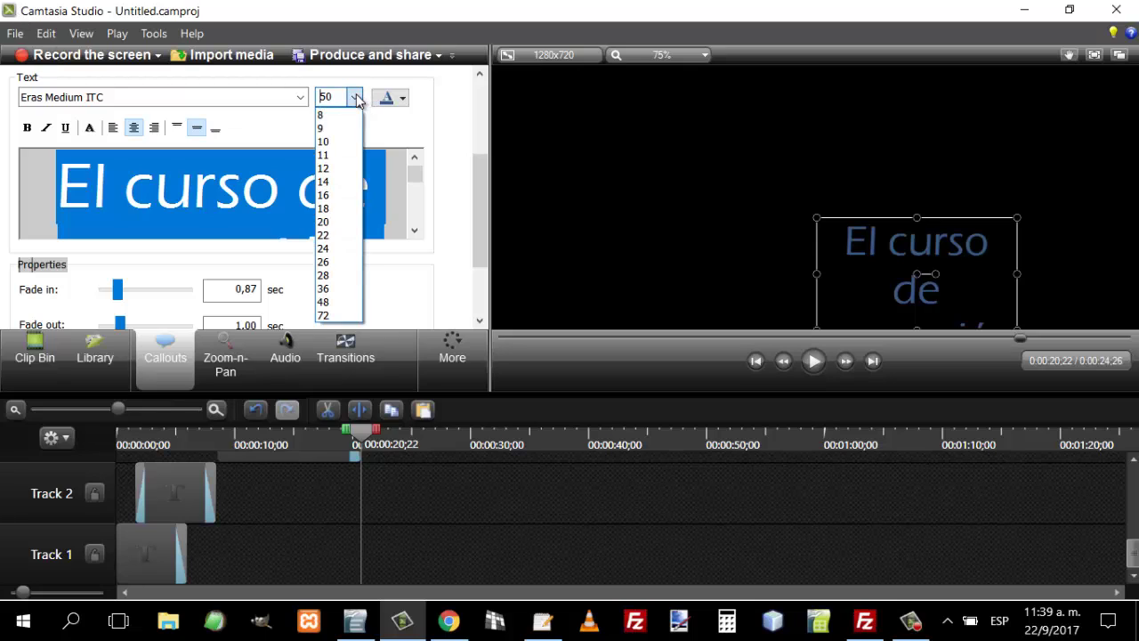
pyautogui.click(328, 250)
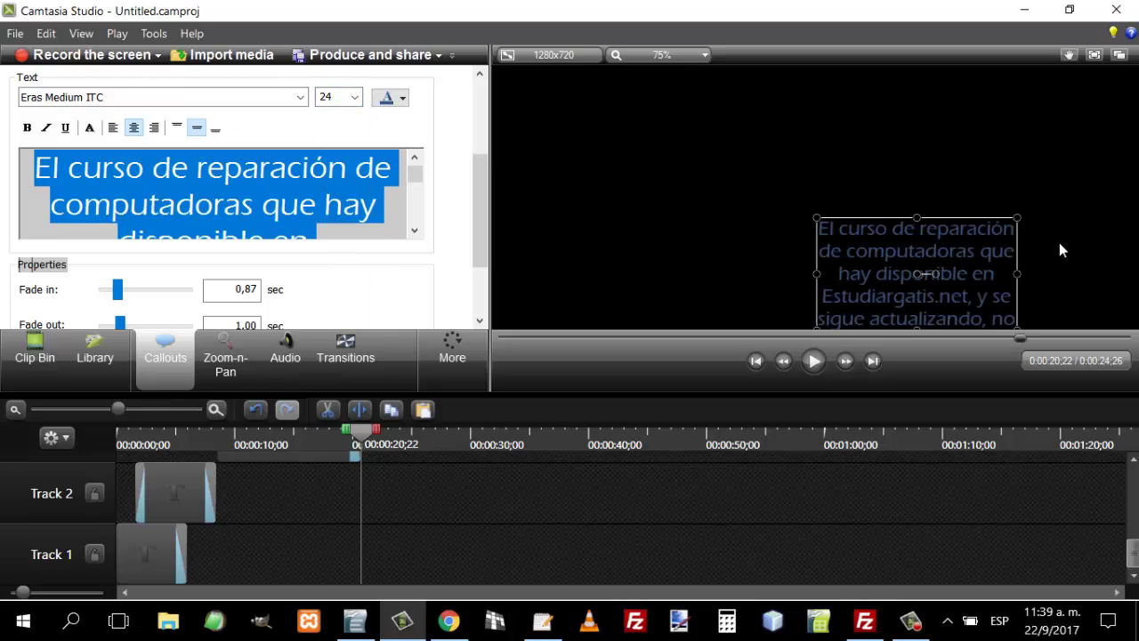
pyautogui.moveTo(910, 252); pyautogui.dragTo(657, 120)
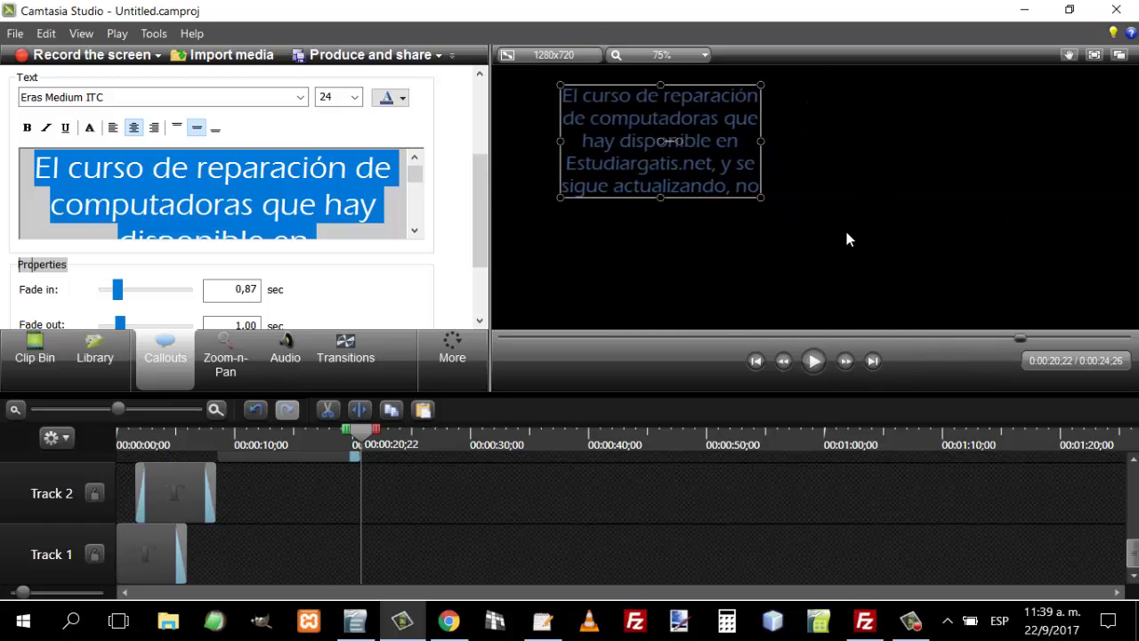
pyautogui.moveTo(764, 197); pyautogui.dragTo(1059, 295)
pyautogui.scroll(-1, 512, 283)
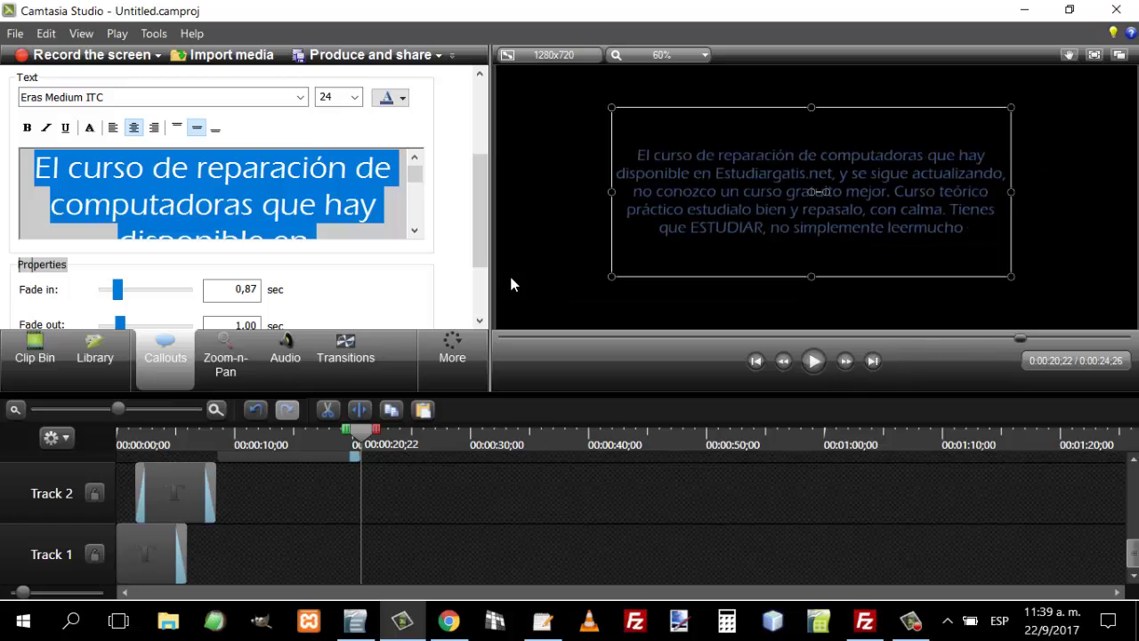
# Try left, right and centre alignment on the callout text and keep it left-aligned.
pyautogui.moveTo(485, 194); pyautogui.dragTo(526, 160)
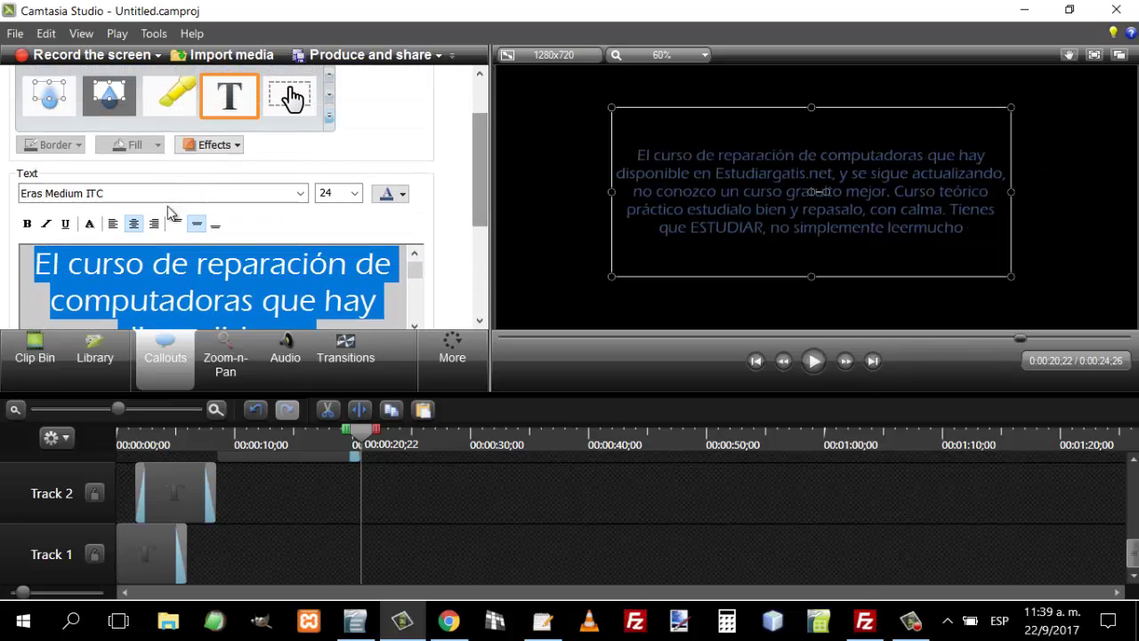
pyautogui.click(113, 224)
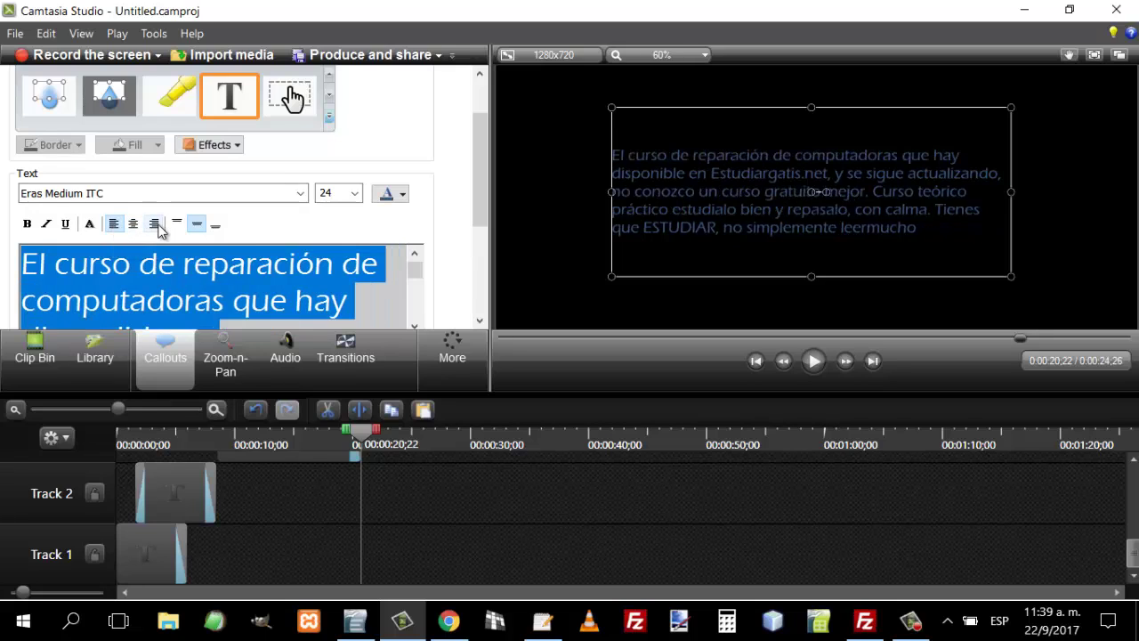
pyautogui.click(155, 224)
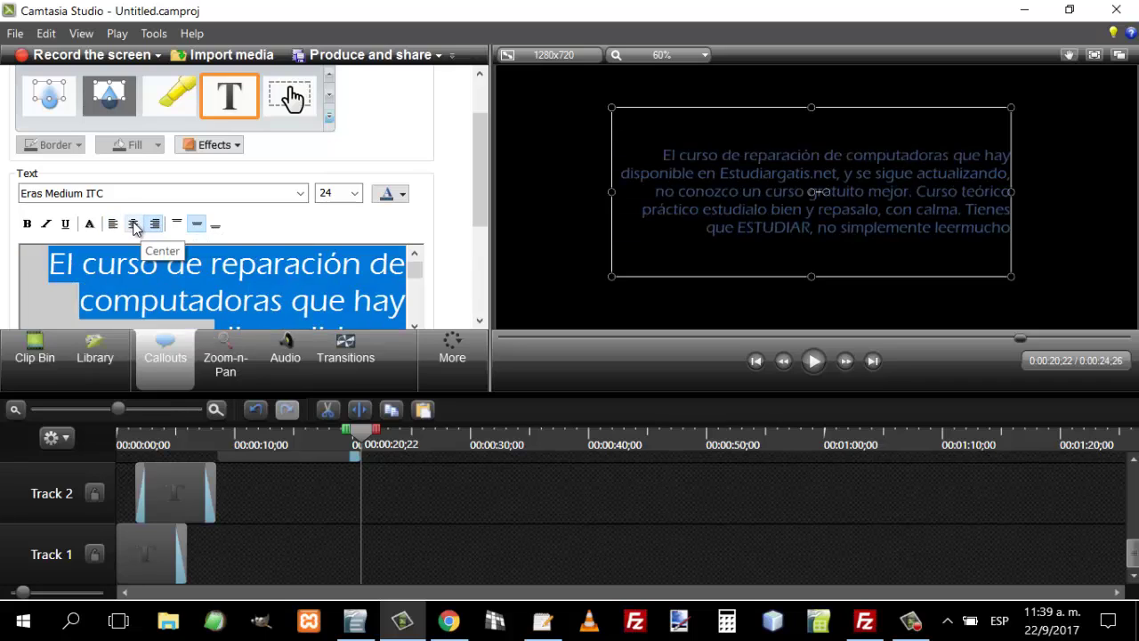
pyautogui.click(135, 227)
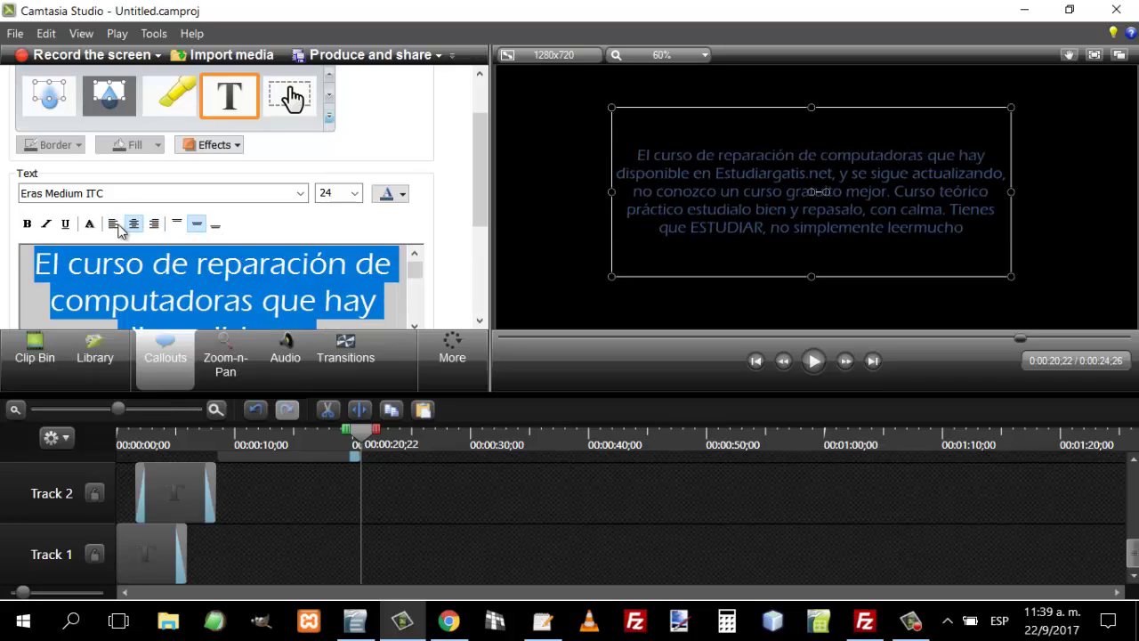
pyautogui.click(113, 225)
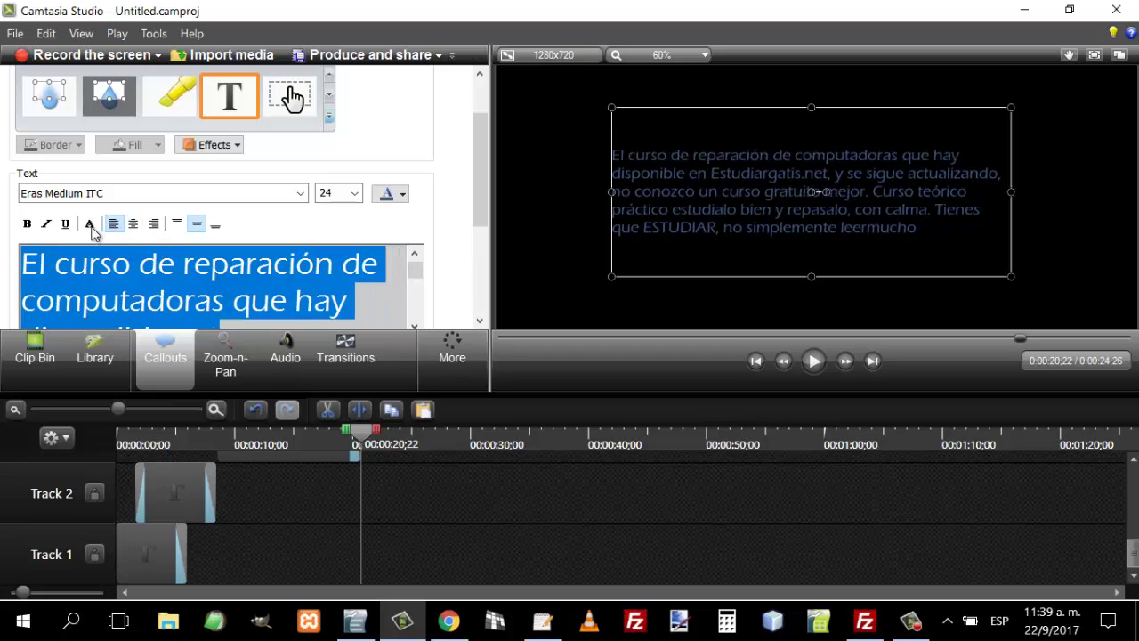
# Make the callout text bold, comparing it with the regular weight in the preview.
pyautogui.click(29, 224)
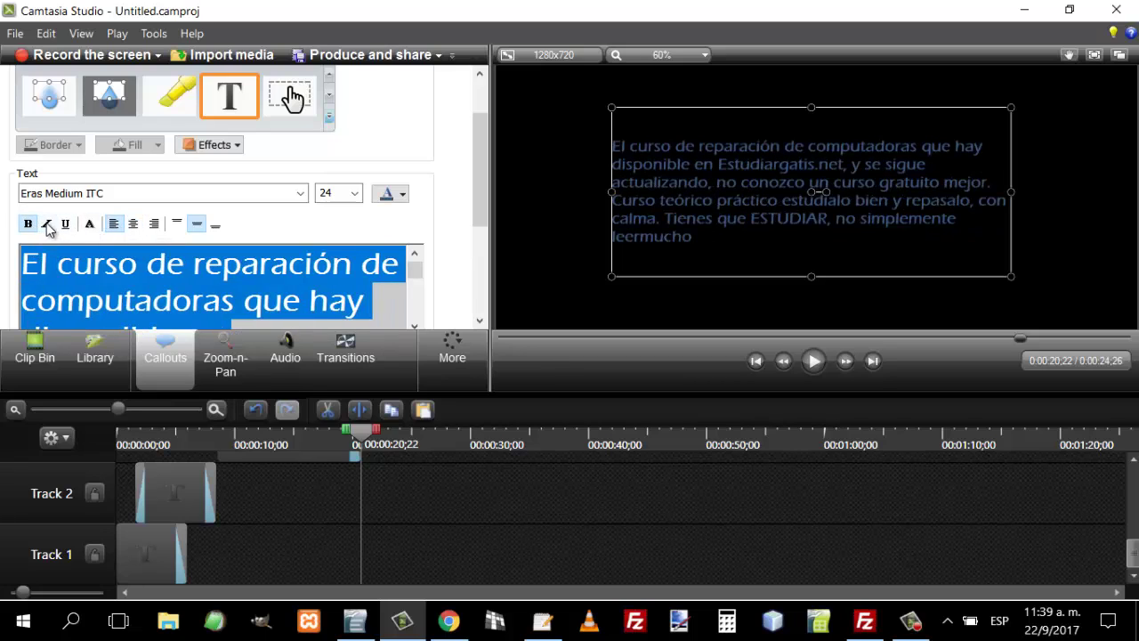
pyautogui.click(29, 225)
pyautogui.click(29, 224)
pyautogui.scroll(-1, 725, 227)
pyautogui.scroll(2, 737, 216)
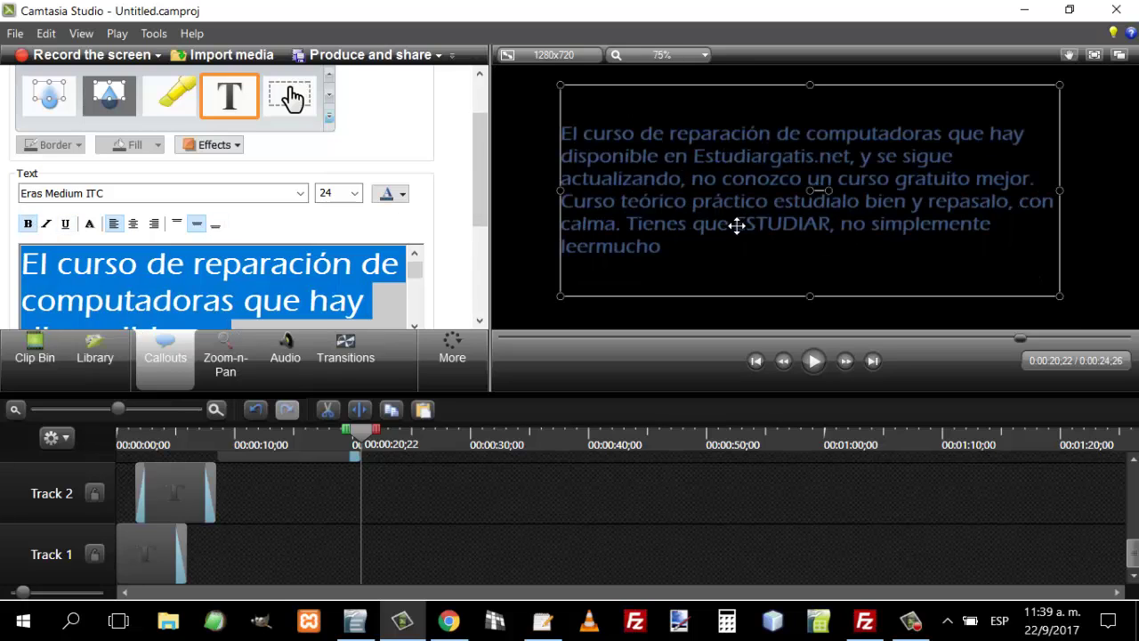
pyautogui.scroll(-1, 663, 255)
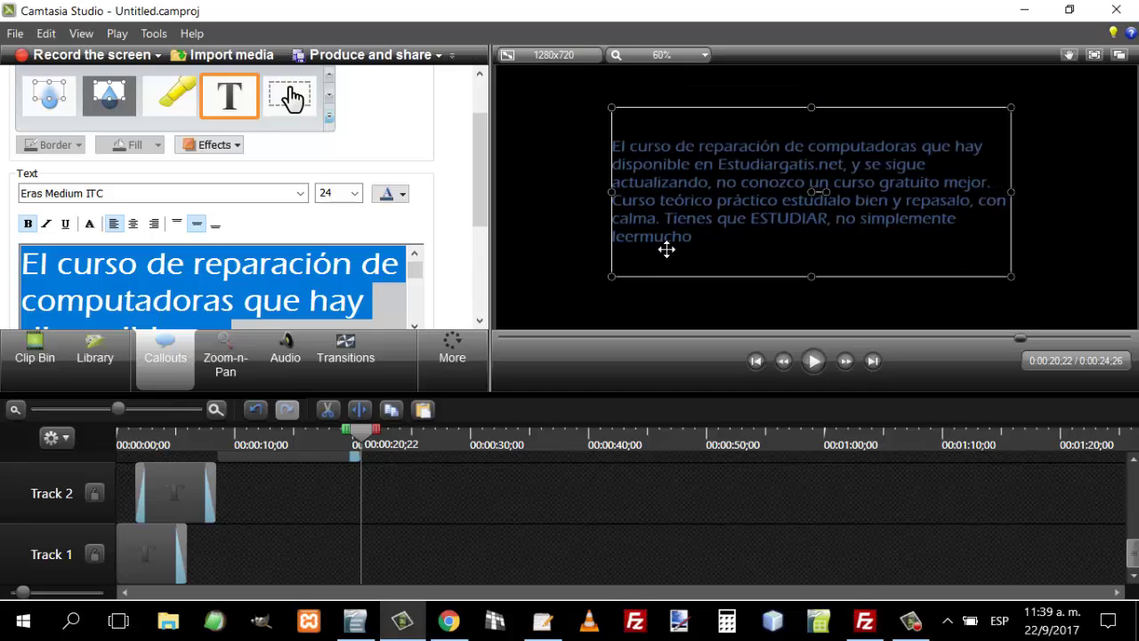
# Enlarge the callout and align it with the canvas's top edge, trying text size 36 before setting the size to 30.
pyautogui.click(354, 193)
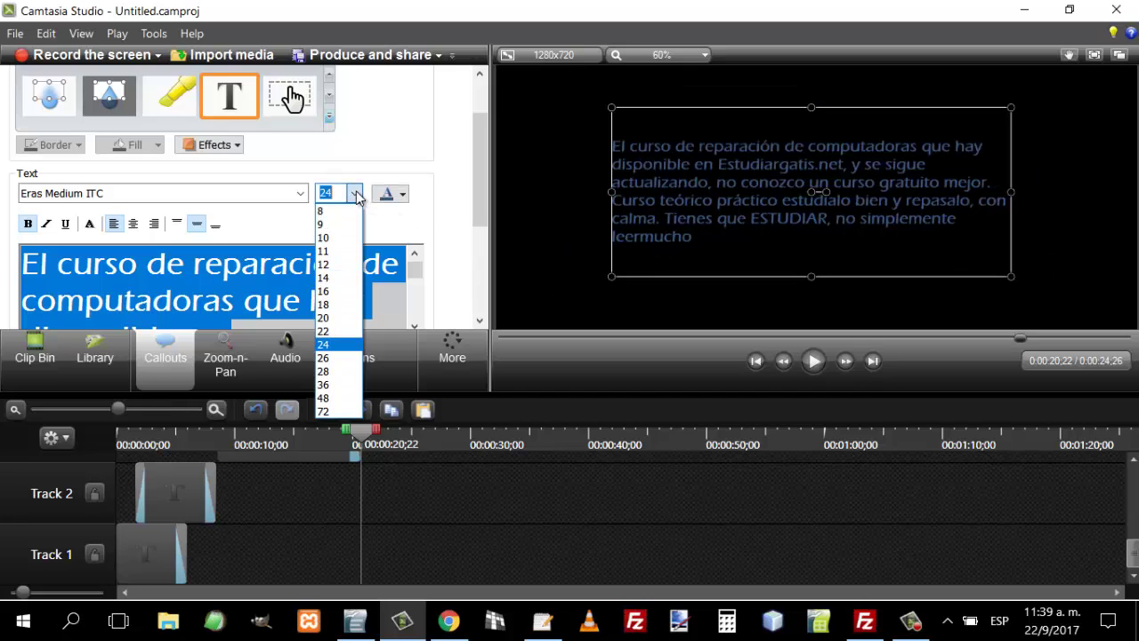
pyautogui.click(337, 385)
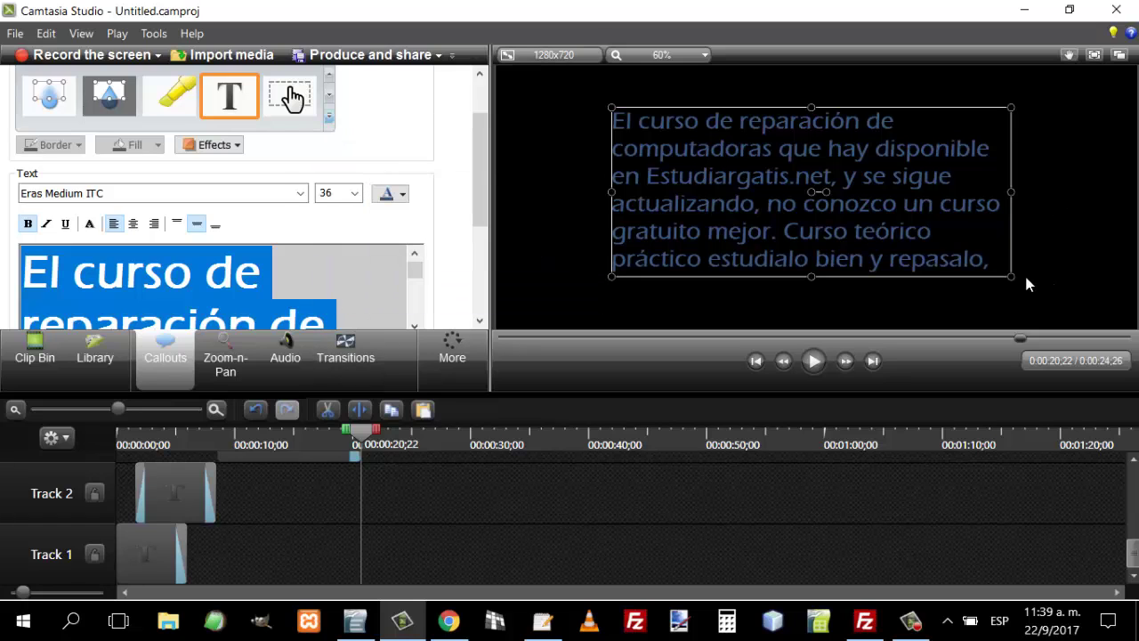
pyautogui.moveTo(1009, 276); pyautogui.dragTo(1091, 328)
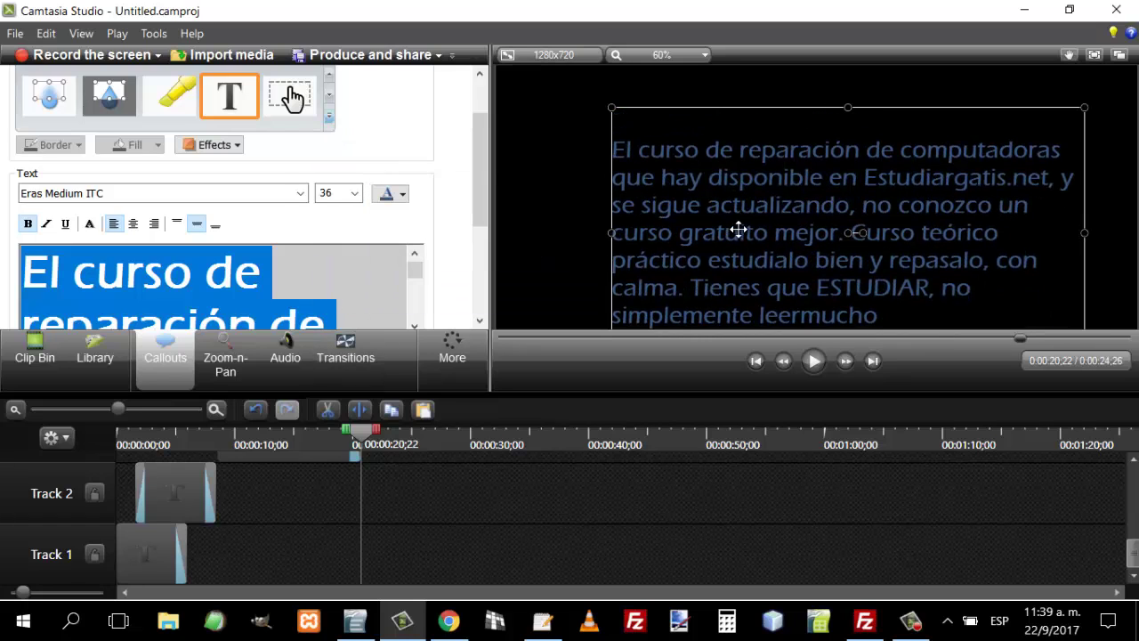
pyautogui.moveTo(741, 229); pyautogui.dragTo(684, 196)
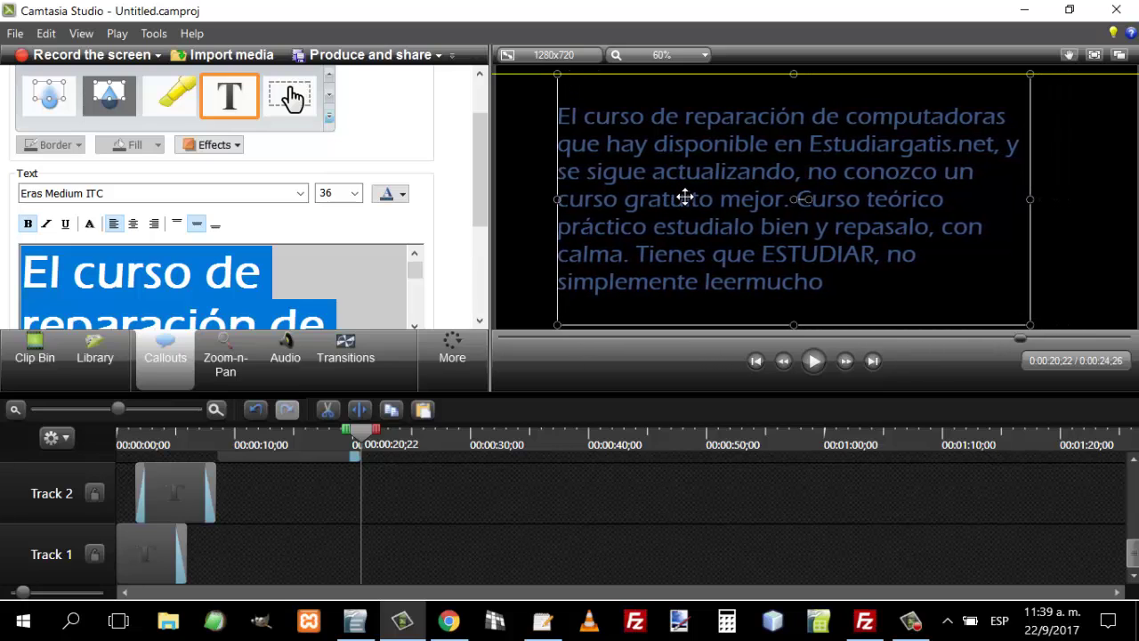
pyautogui.click(338, 195)
pyautogui.write('30')
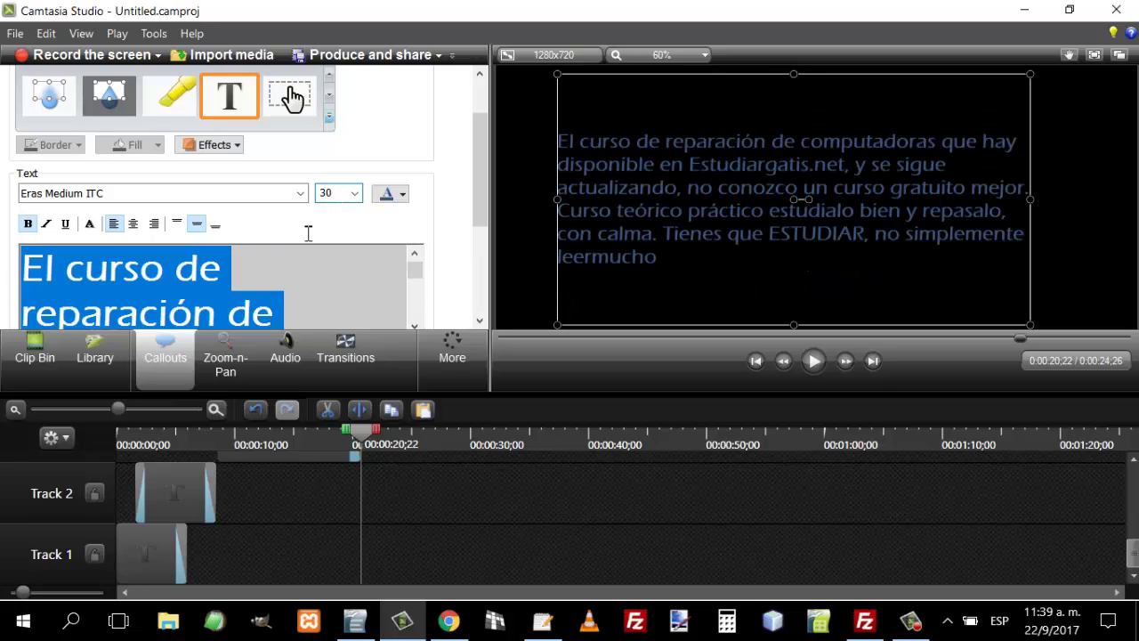
# Add blank lines after "leermucho" at the end of the callout text.
pyautogui.scroll(-2, 481, 187)
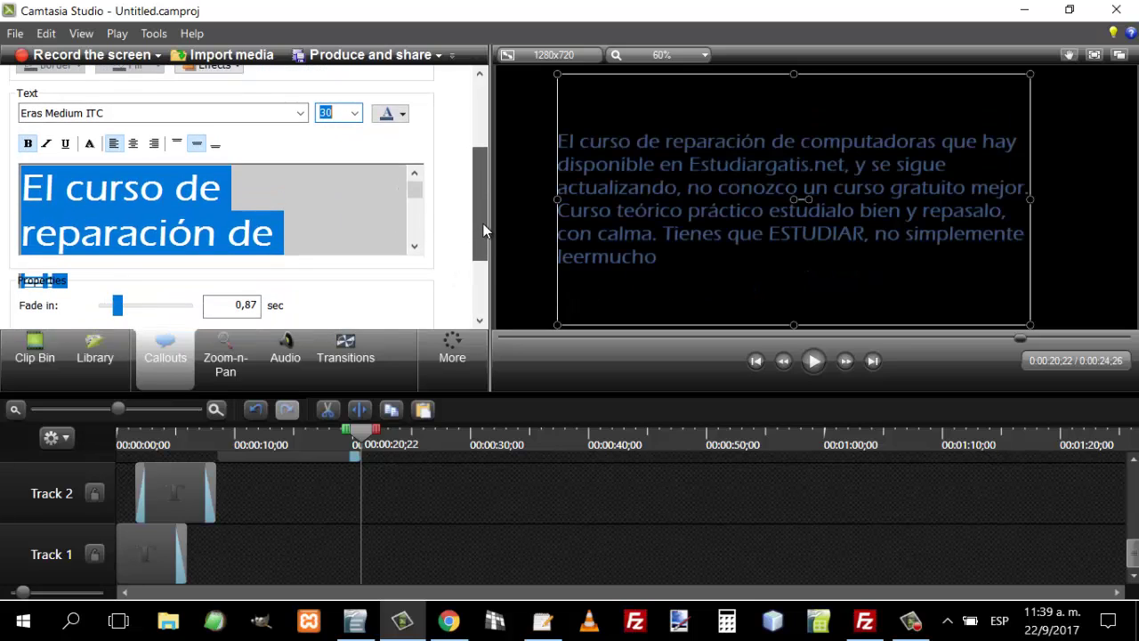
pyautogui.click(332, 230)
pyautogui.moveTo(415, 190); pyautogui.dragTo(414, 234)
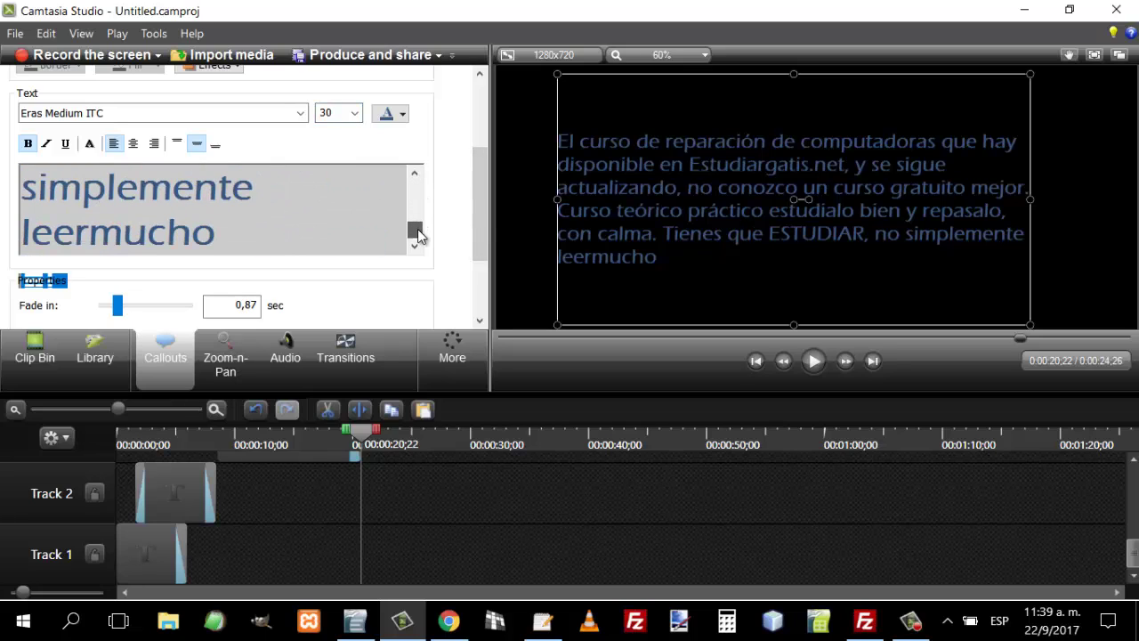
pyautogui.click(333, 252)
pyautogui.press('Return')
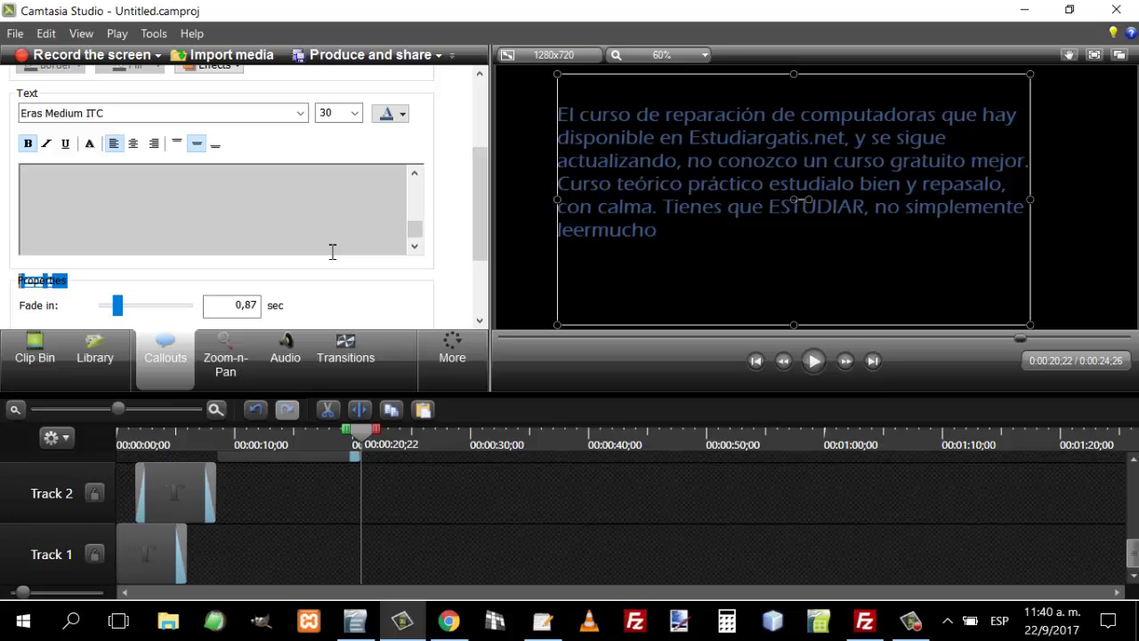
# Add the sample line "fgkfklgfkglfjgm" at the end of the callout text and set only that line to size 20.
pyautogui.write('fgkfkl')
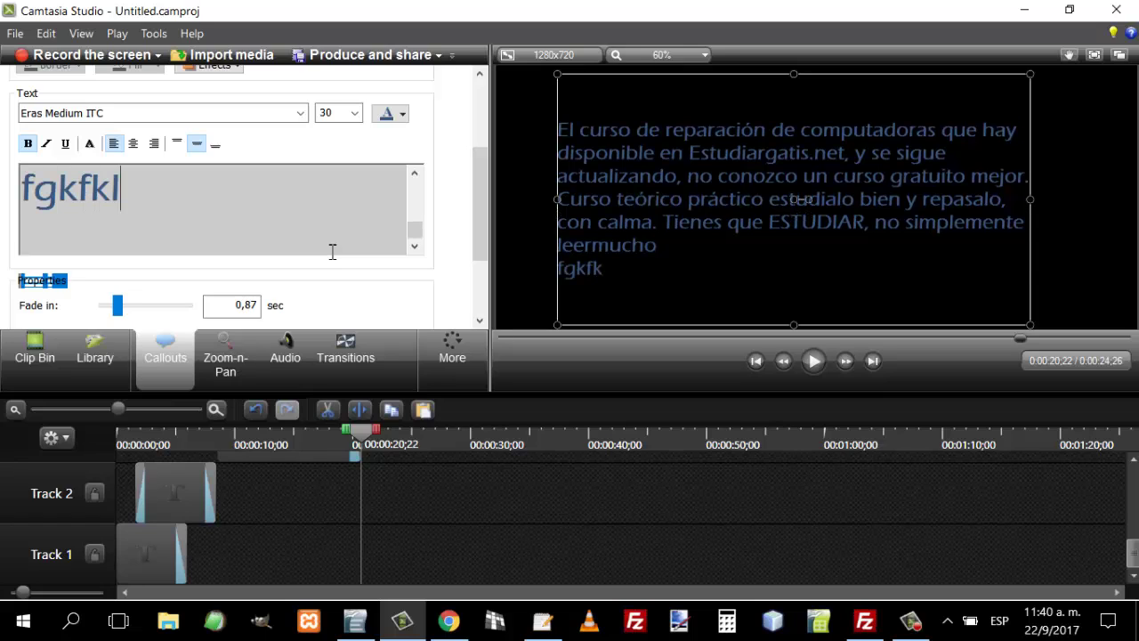
pyautogui.write('gfkglfjgm')
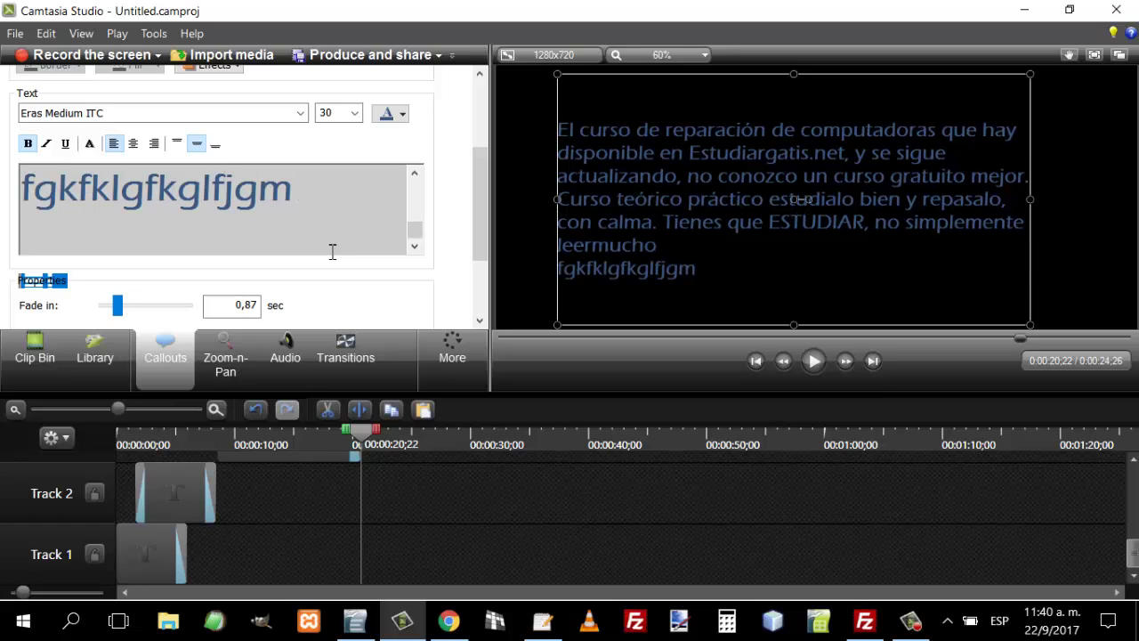
pyautogui.moveTo(324, 199); pyautogui.dragTo(19, 189)
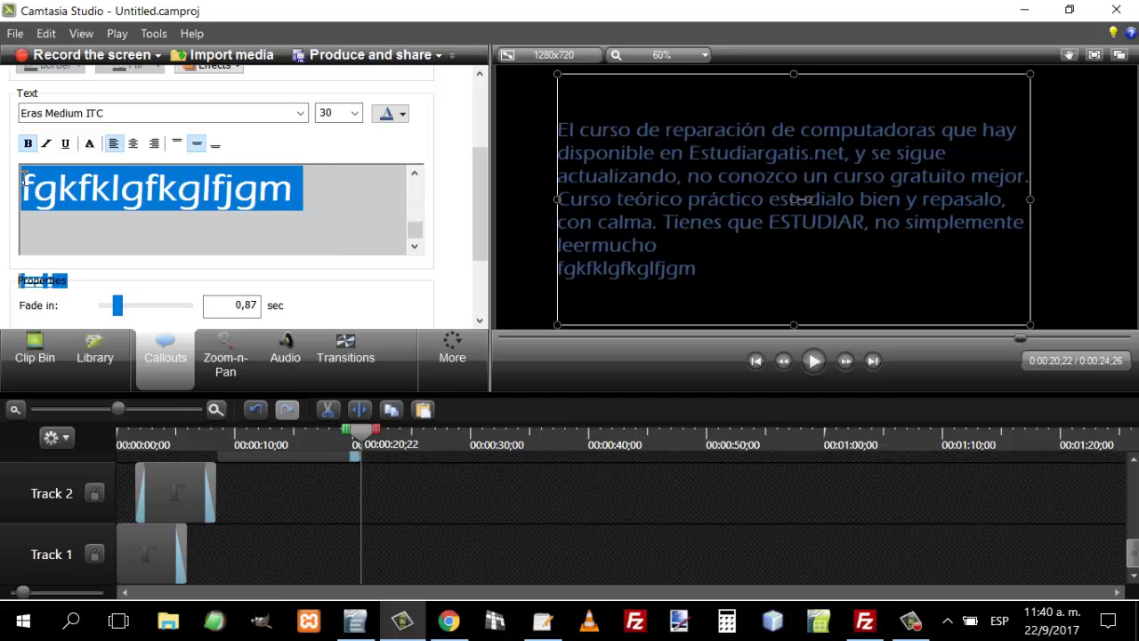
pyautogui.click(354, 113)
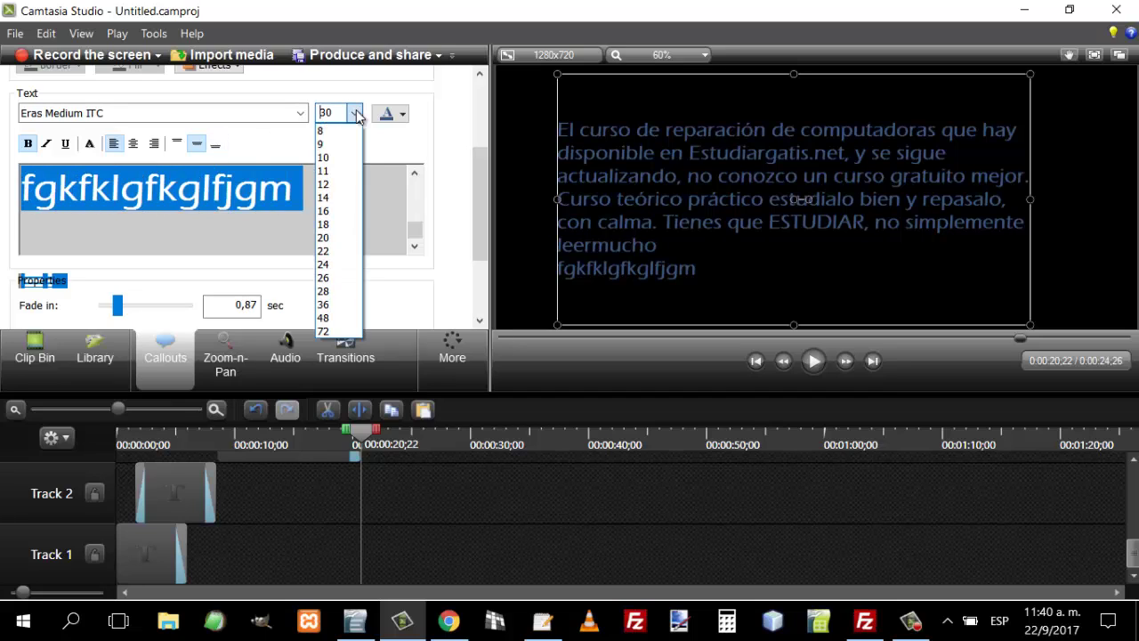
pyautogui.click(324, 239)
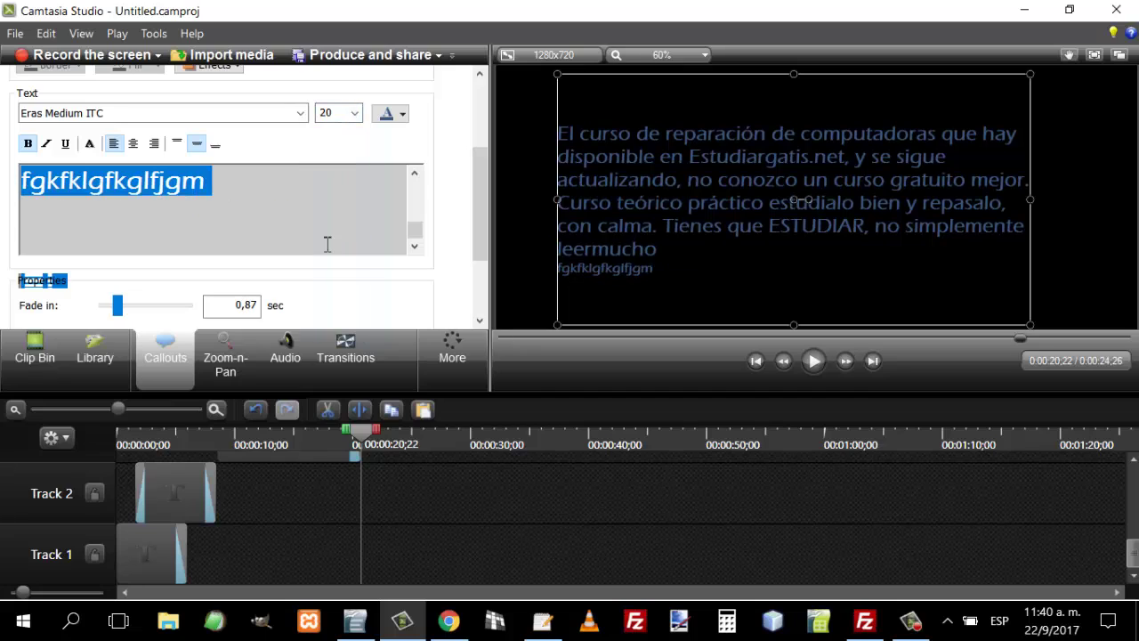
# Continue the size 20 sample line at the end of the callout text with "trtrt rtrt fgrg ggr".
pyautogui.click(250, 184)
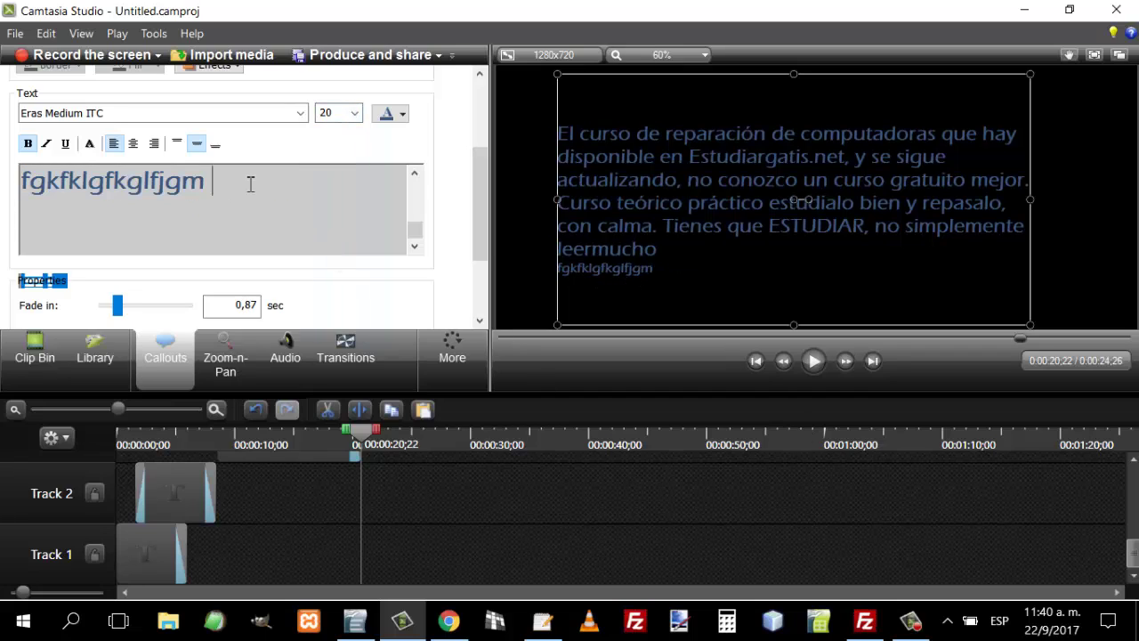
pyautogui.write('trtrt rtrt fgrg ')
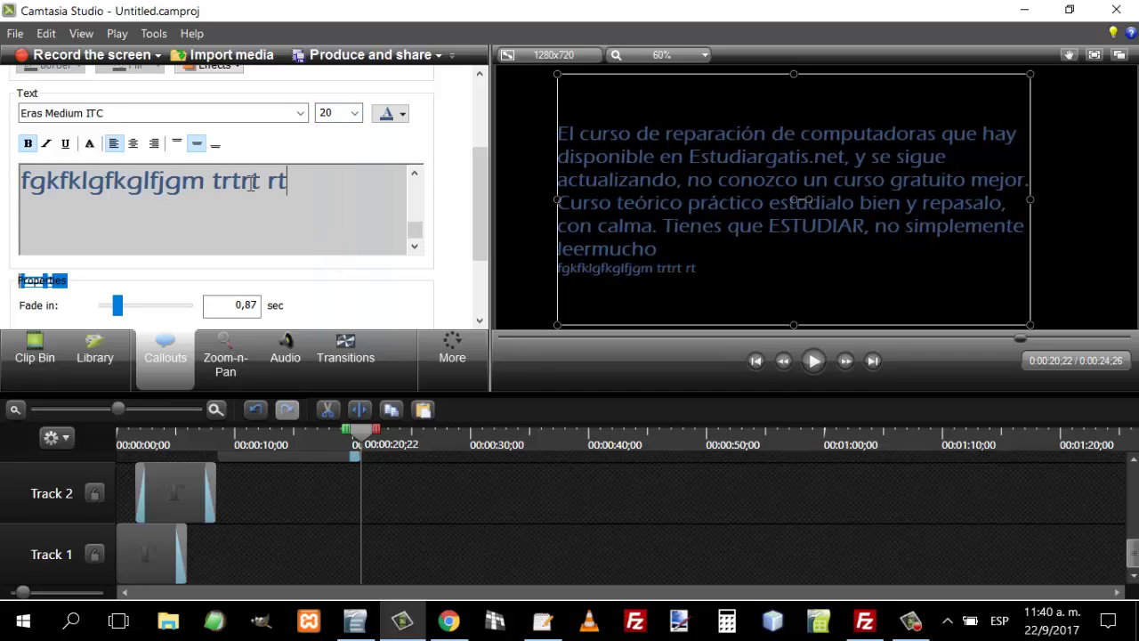
pyautogui.write('ggr')
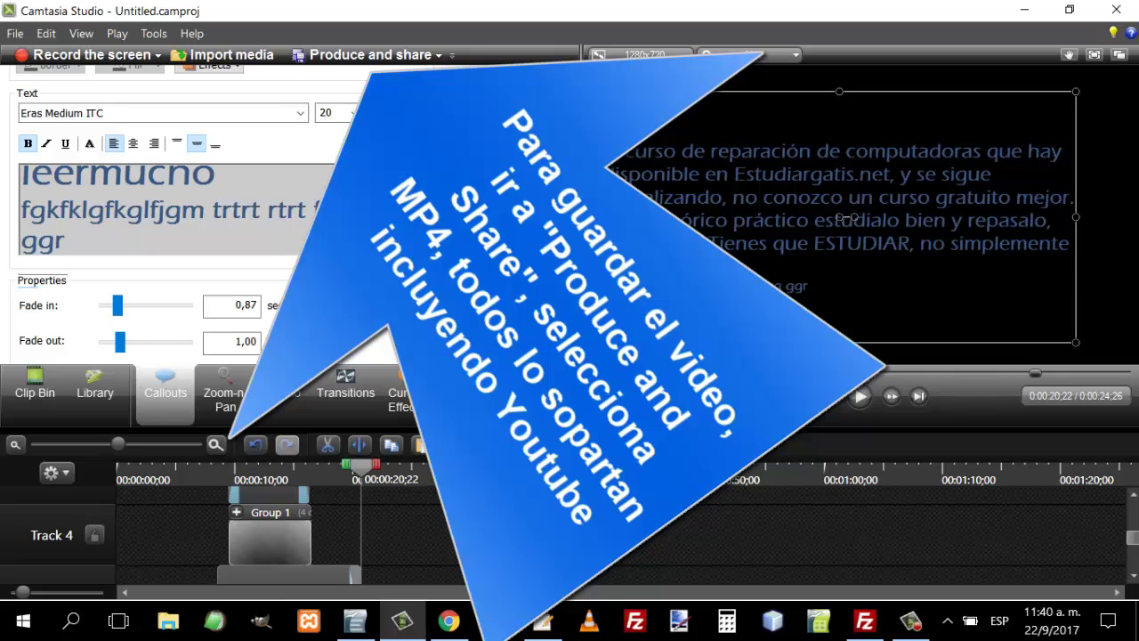
# Scrub the timeline forward to 0:00:22;09 and return the playhead to the start of the video at 0:00:00;00.
pyautogui.moveTo(355, 461); pyautogui.dragTo(373, 478)
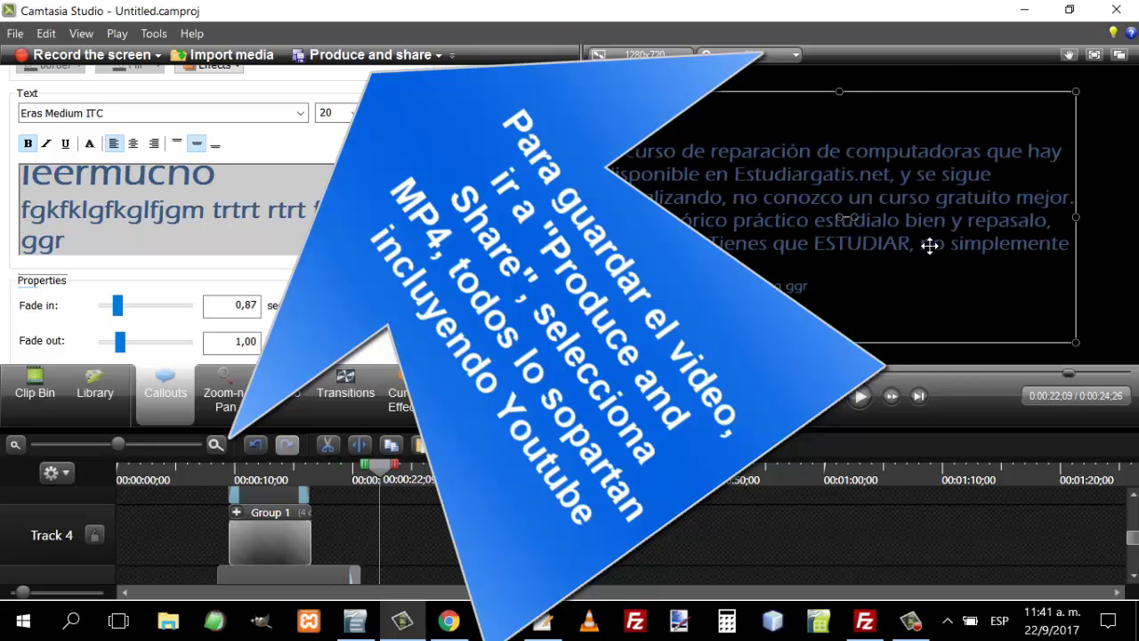
pyautogui.moveTo(380, 468); pyautogui.dragTo(56, 467)
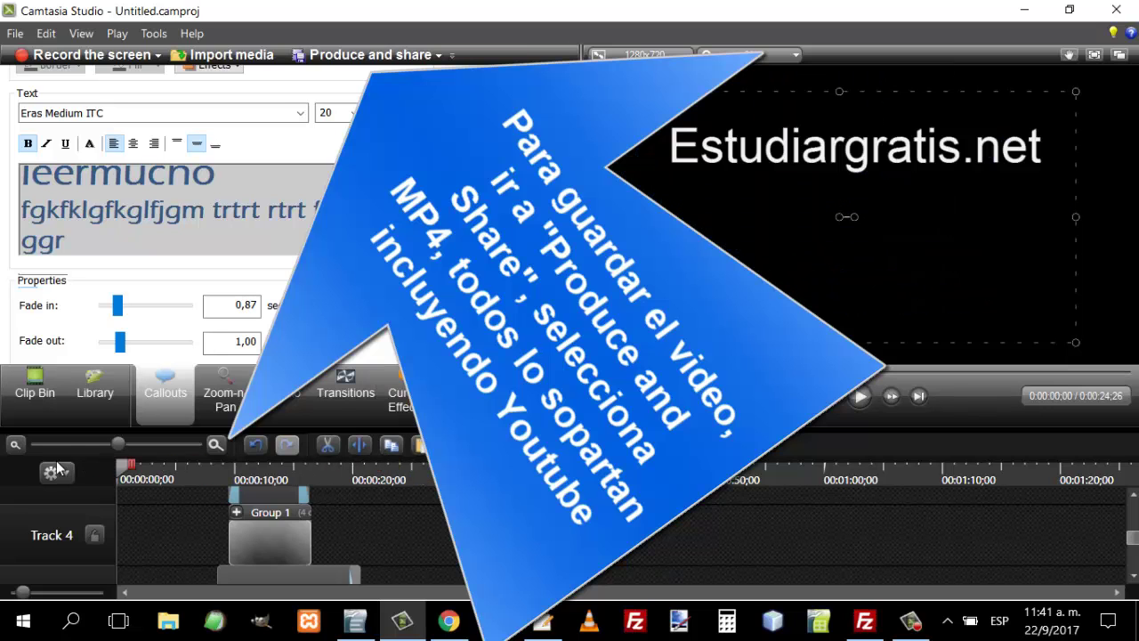